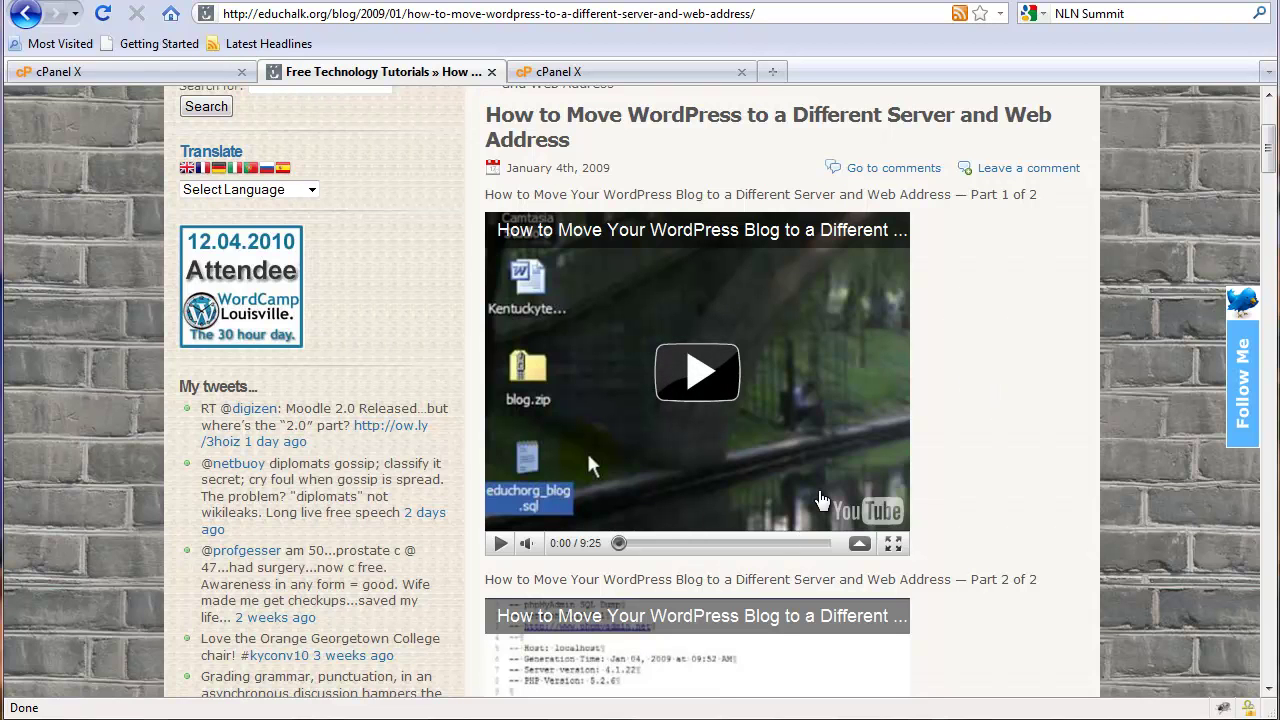
Replace the address path with wpthemes to load the eduChalk Themes Demo site
scroll(970, 430, down, 2)
scroll(965, 434, up, 2)
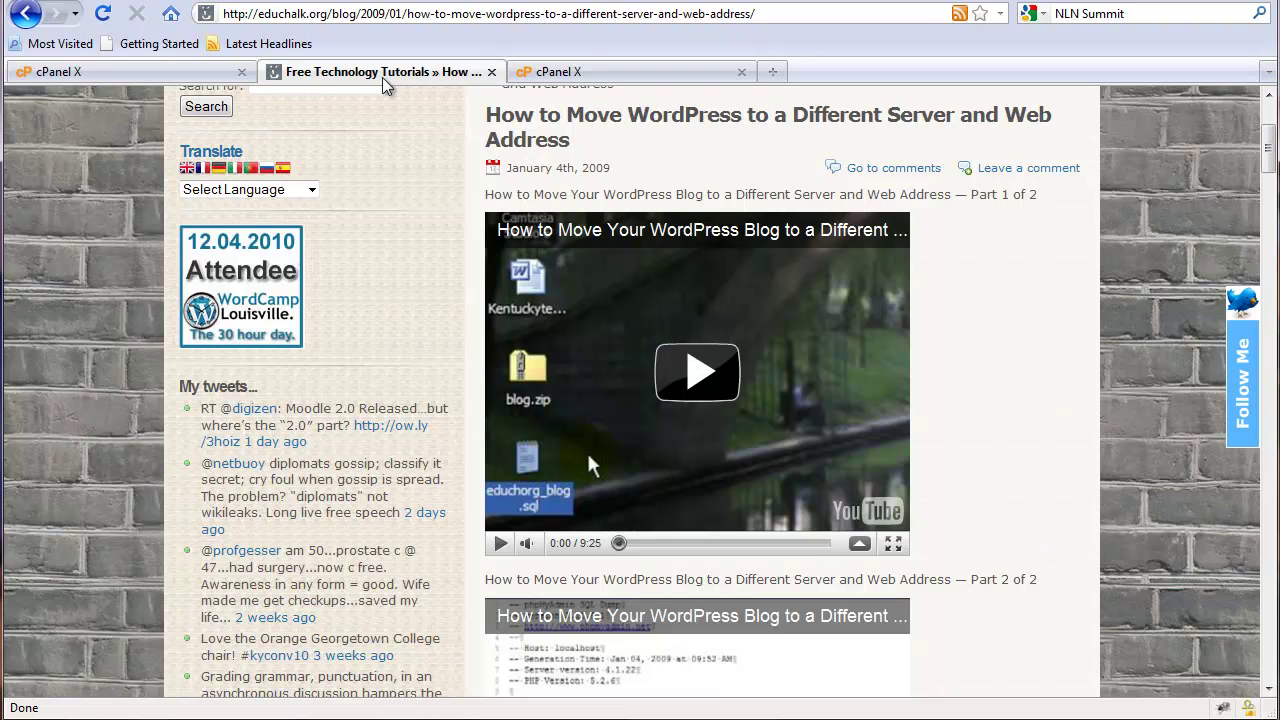
scroll(376, 330, up, 4)
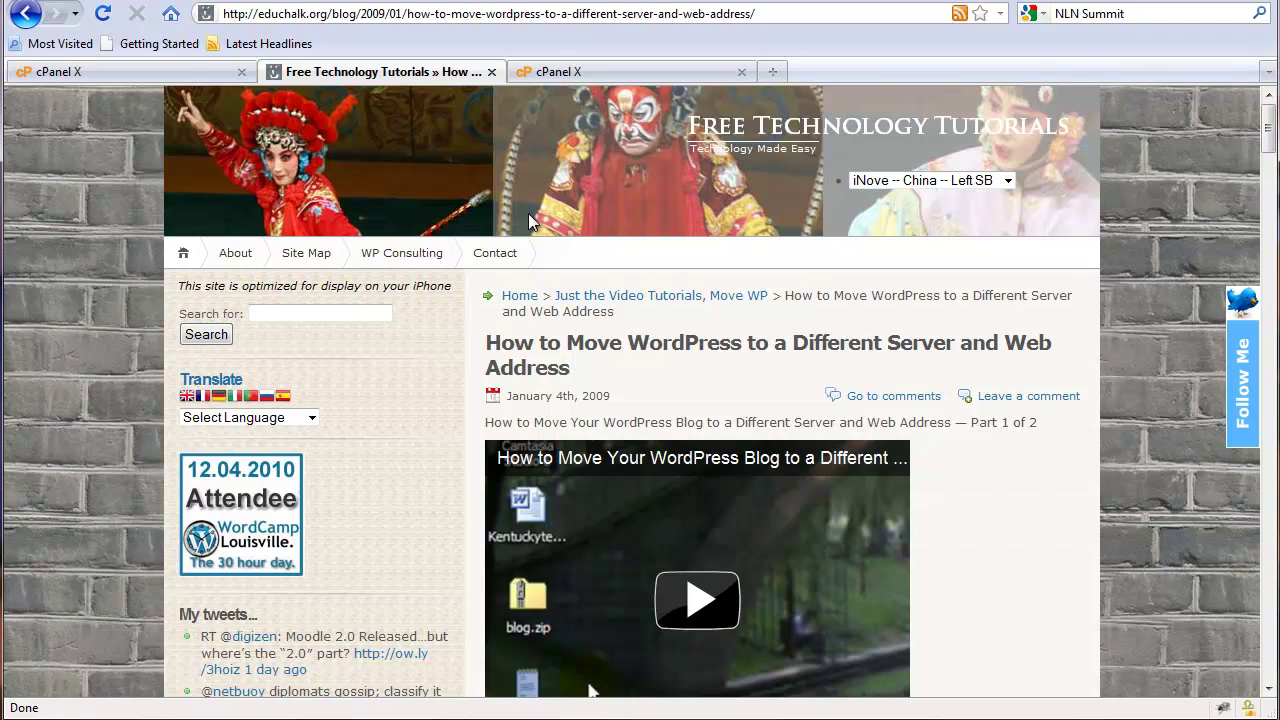
click(387, 13)
drag(332, 13, 378, 13)
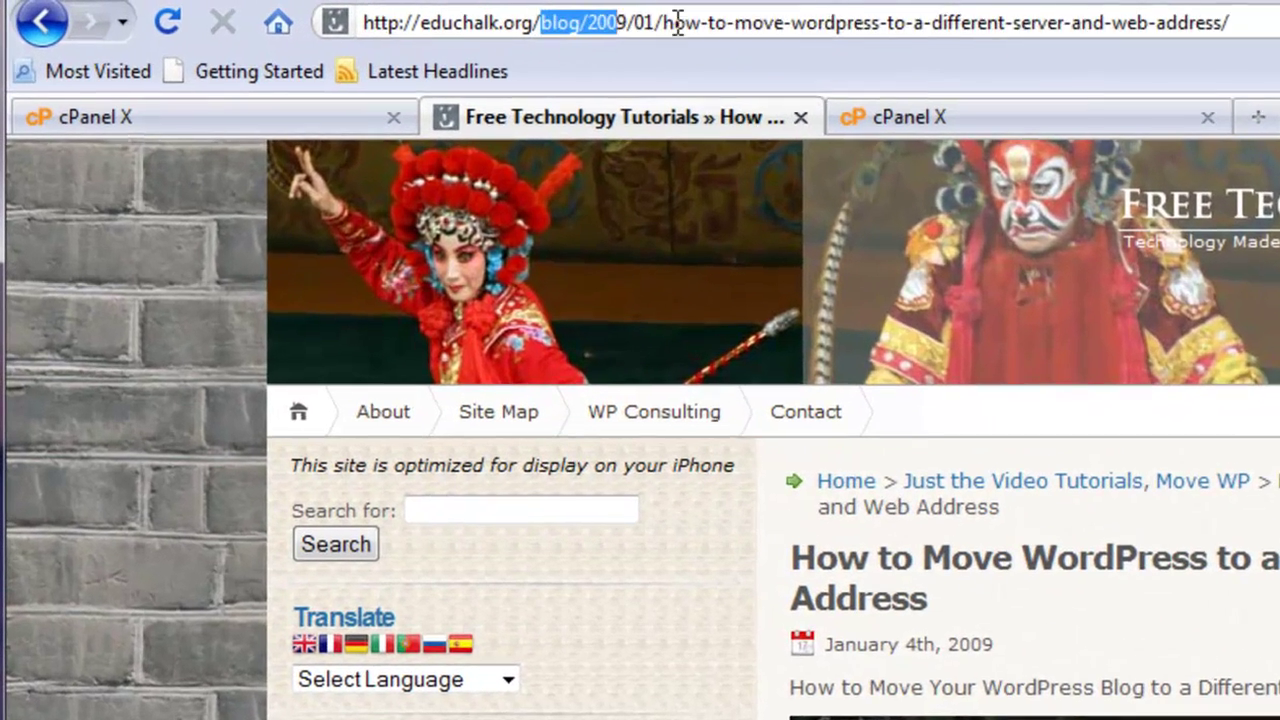
drag(677, 22, 1230, 22)
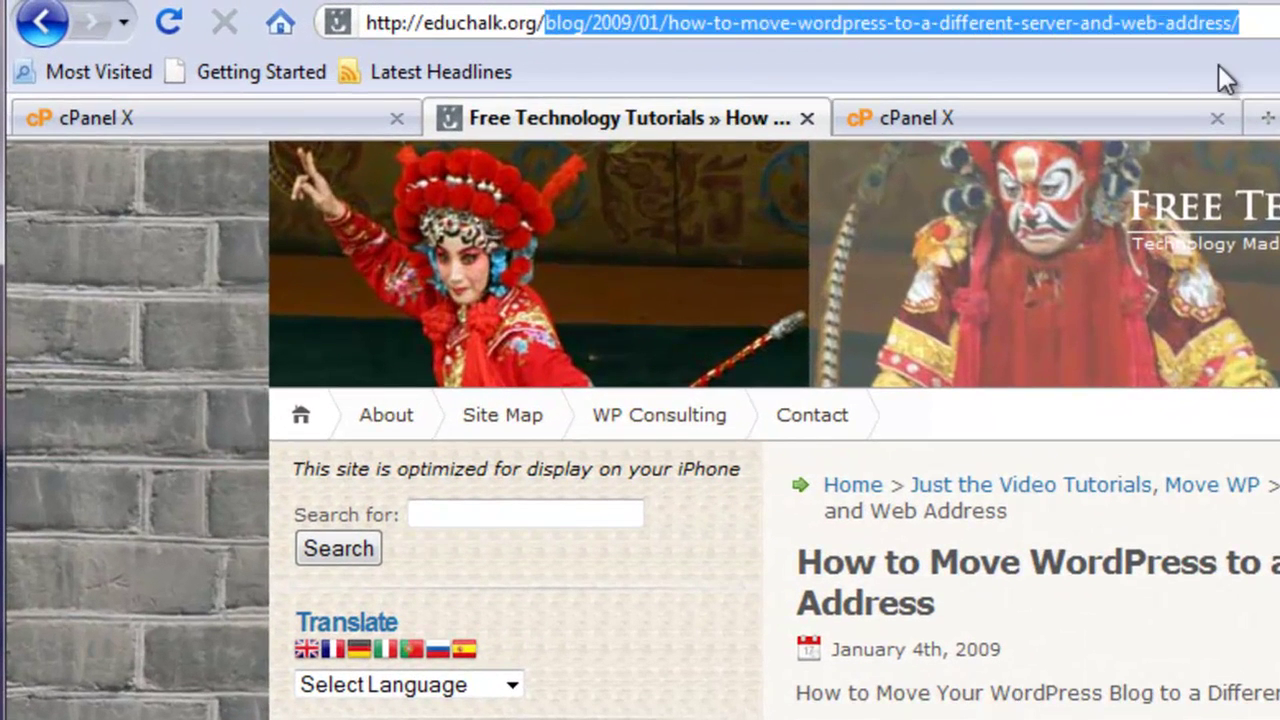
text(wptheme)
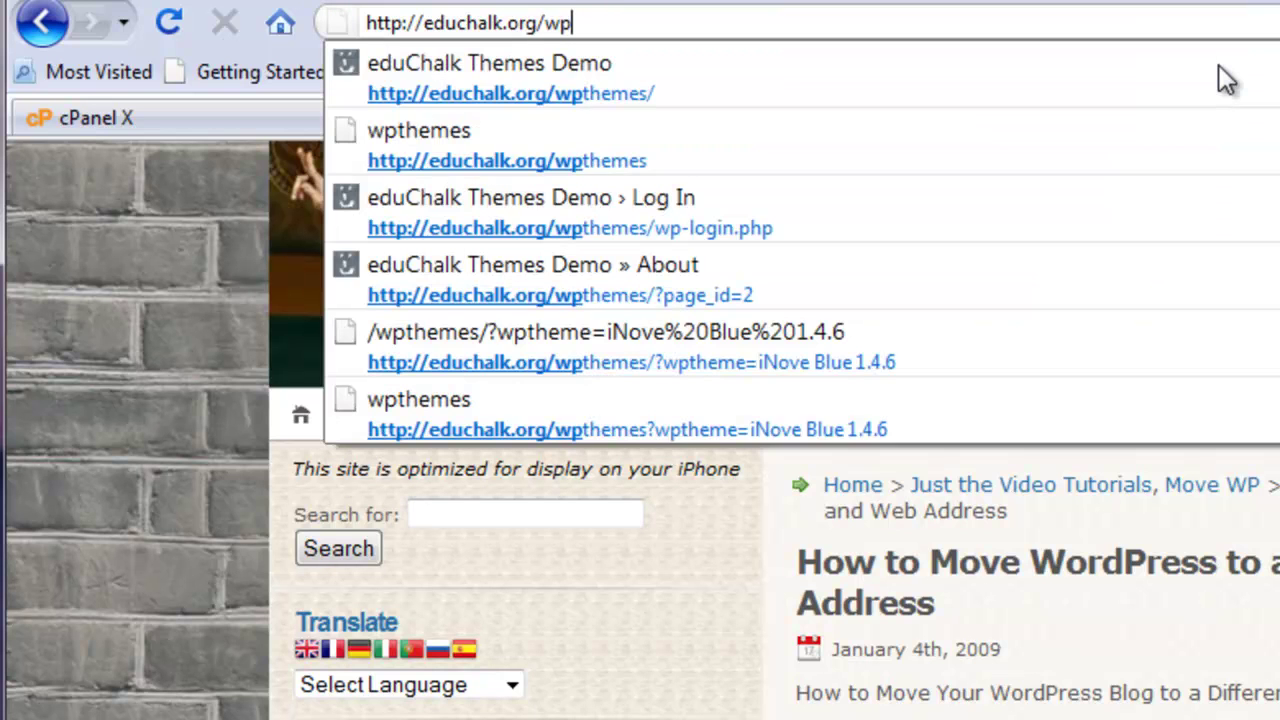
text(s)
key(Return)
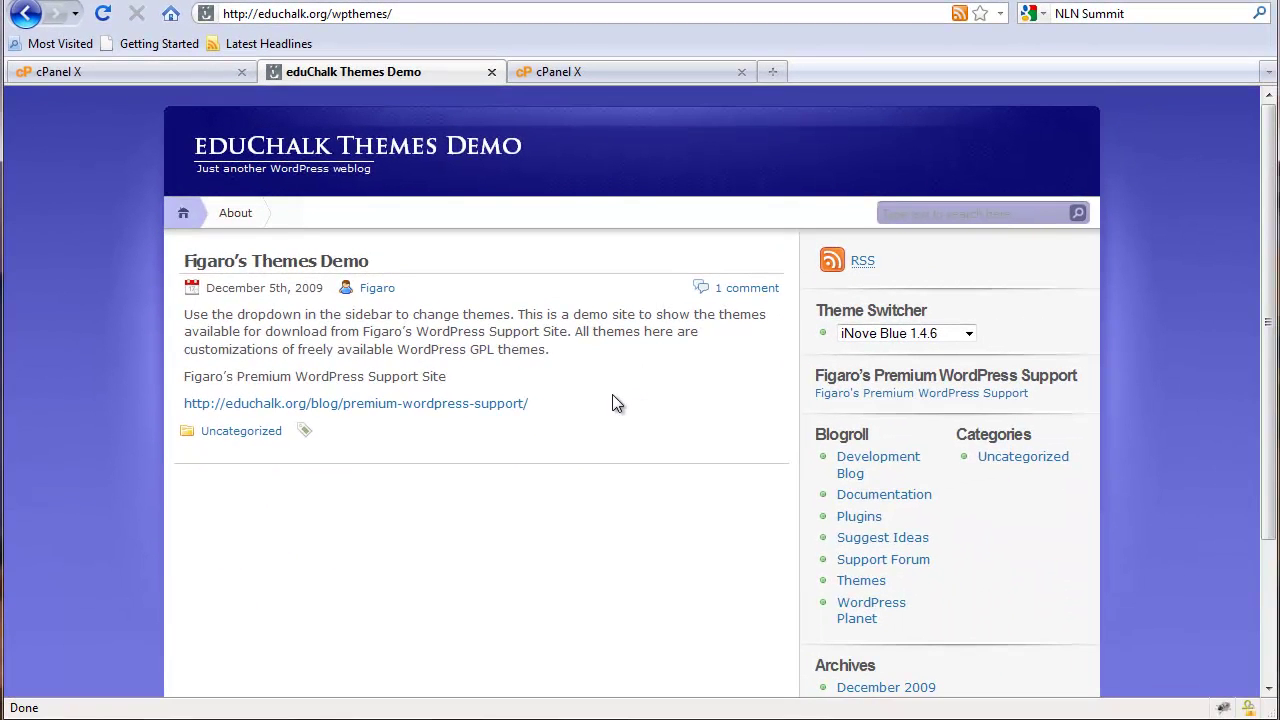
Glance at the heraldleader.org tab, then return to the eduChalk Themes Demo site
scroll(617, 402, down, 1)
scroll(620, 400, up, 1)
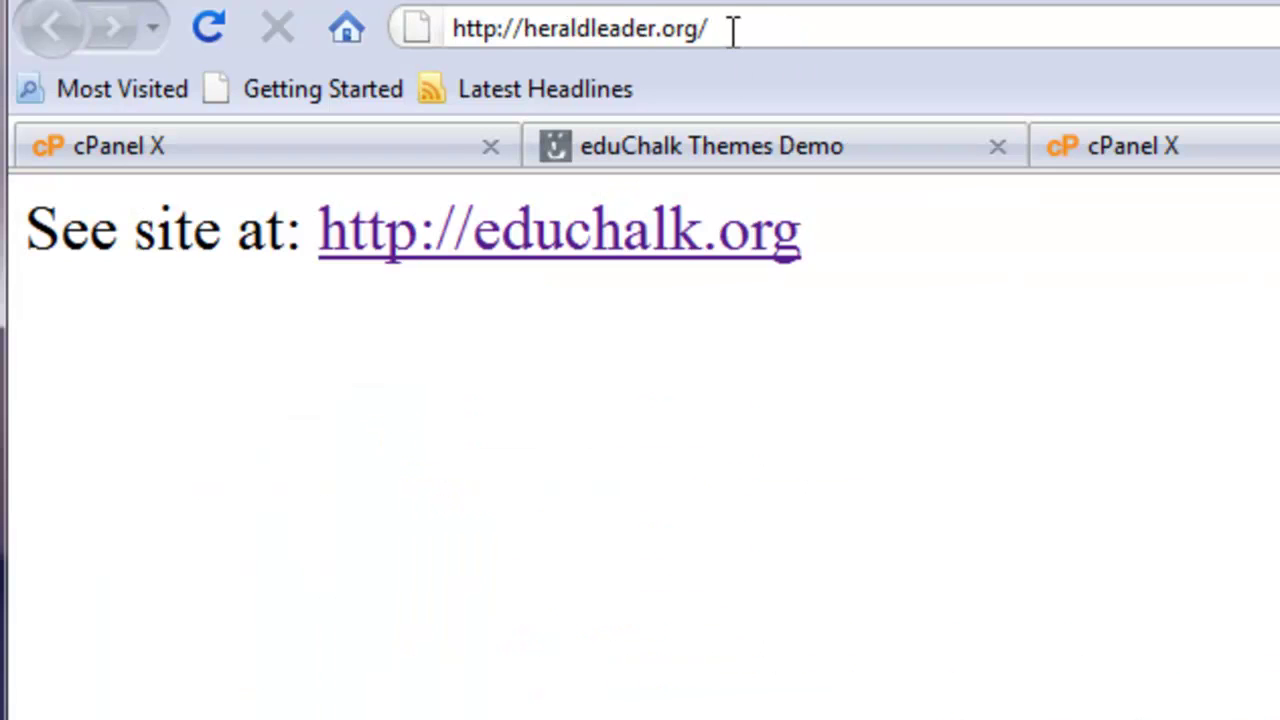
click(734, 31)
click(960, 31)
click(975, 148)
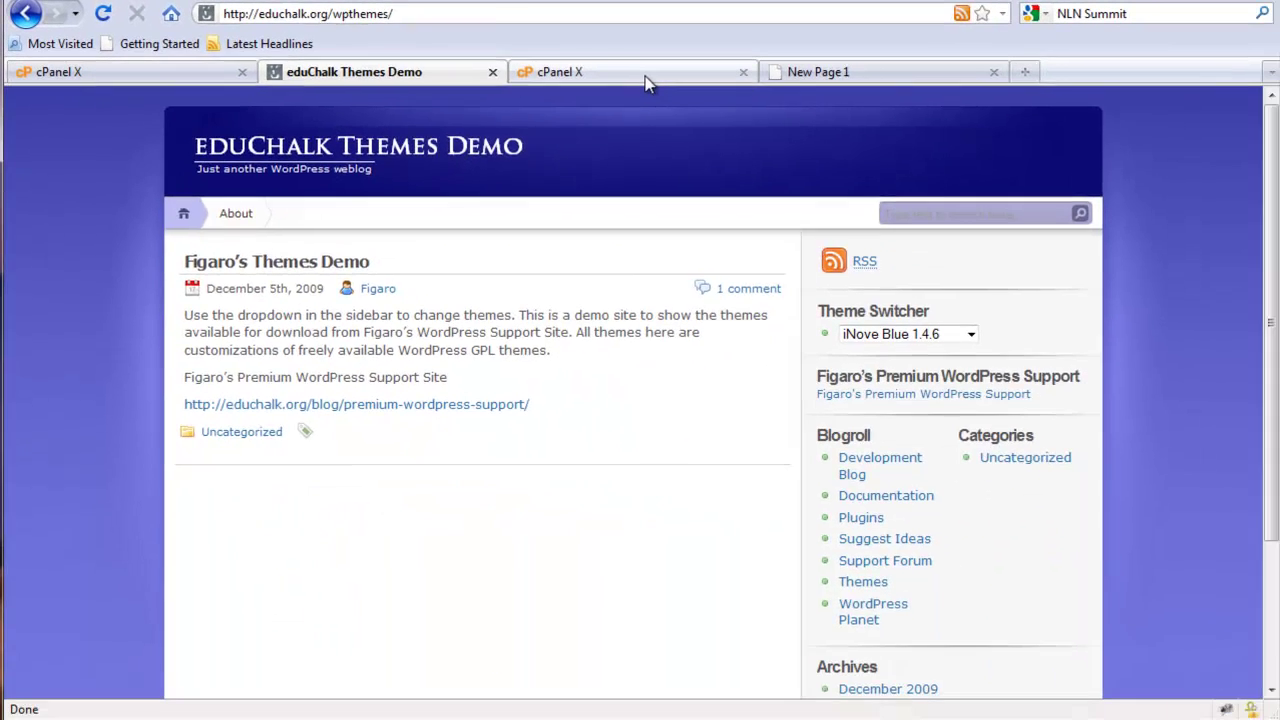
Go to educhalk.org's File Manager and match the demo site's wpthemes path to the public_html folder
click(1240, 148)
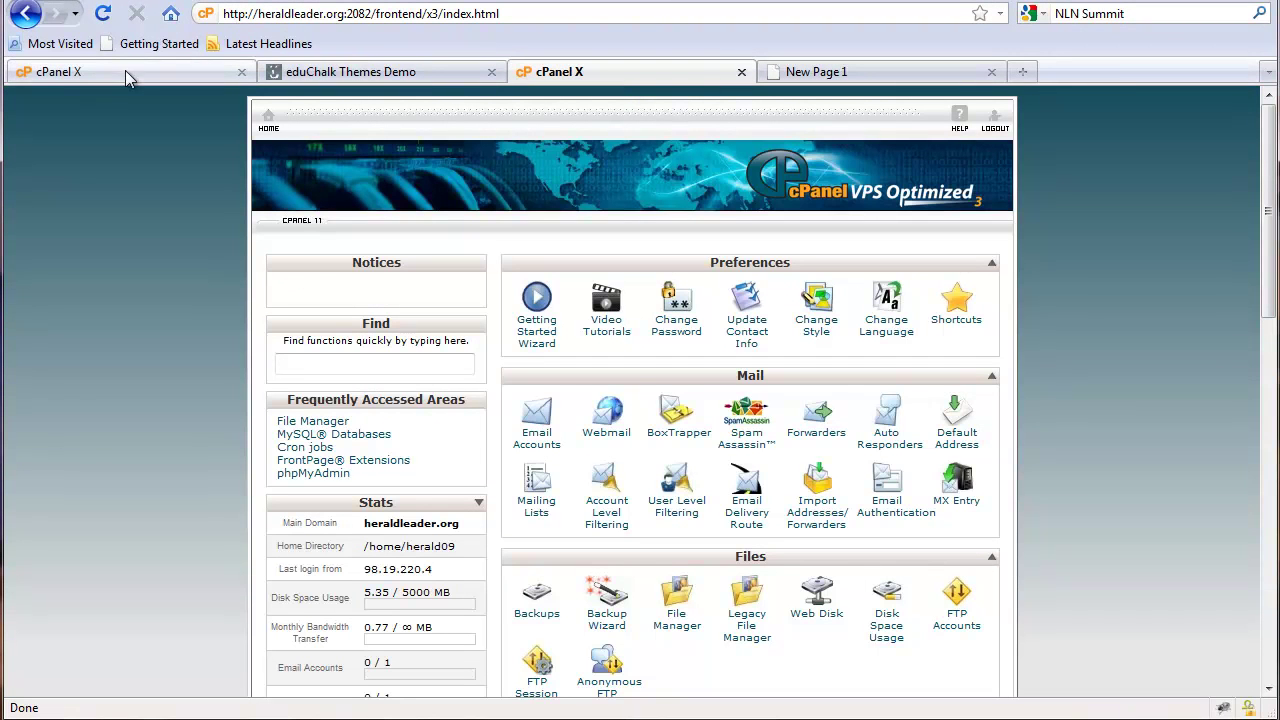
click(158, 71)
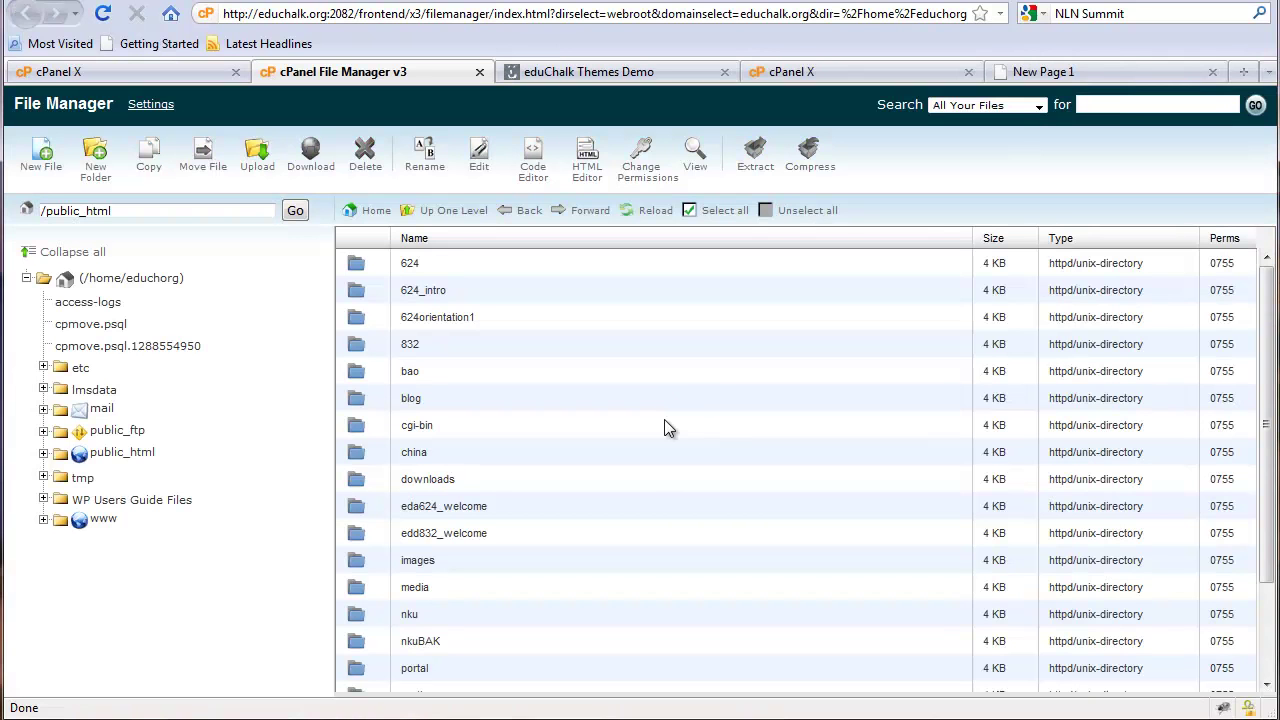
scroll(668, 428, down, 1)
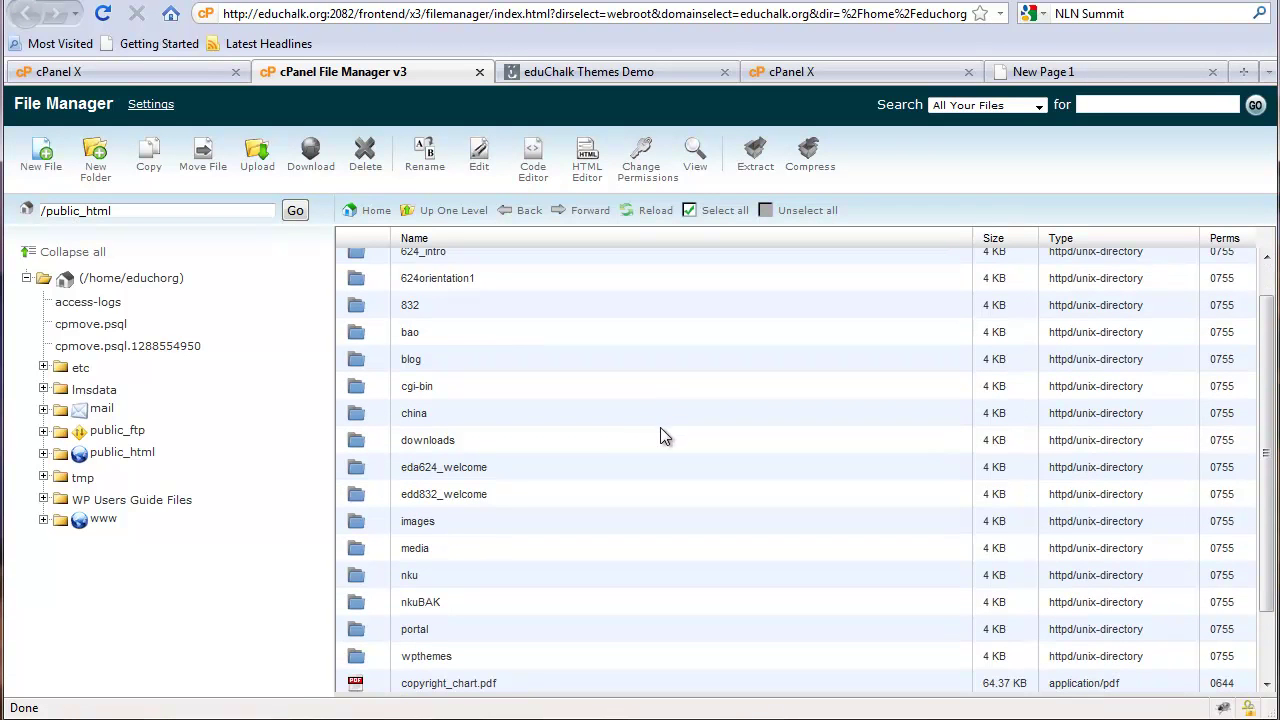
click(561, 74)
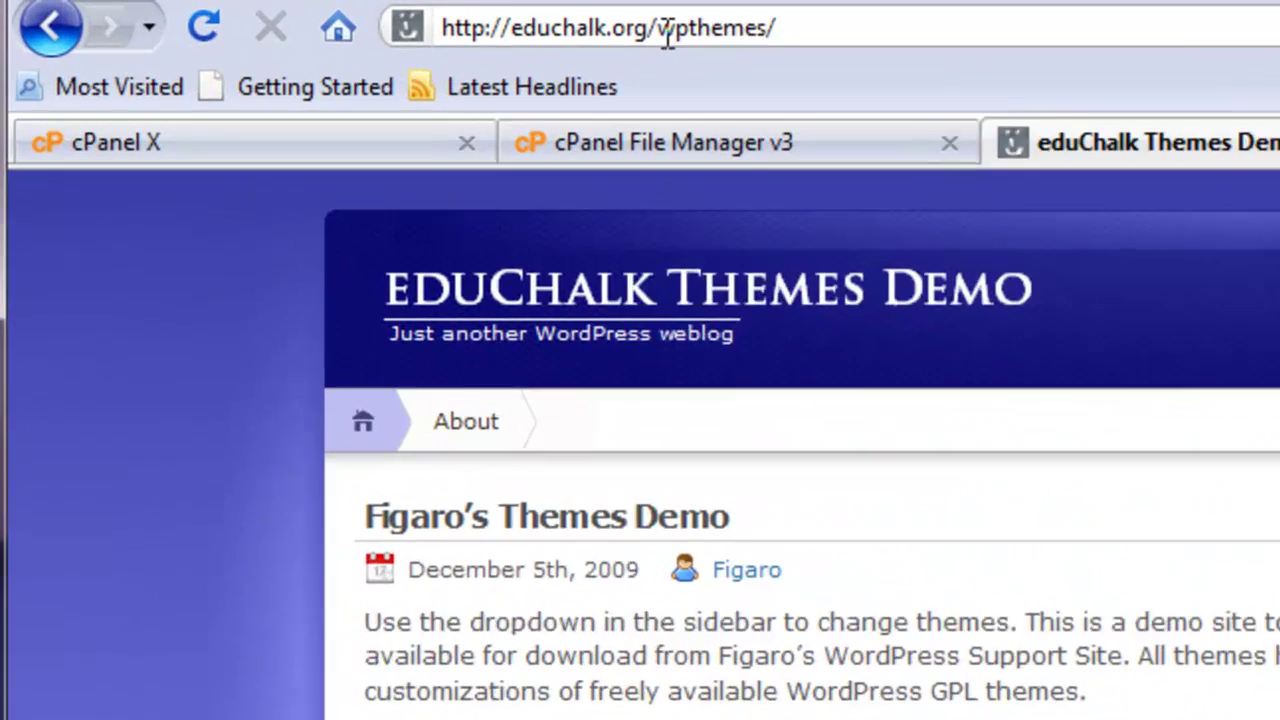
drag(413, 17, 481, 17)
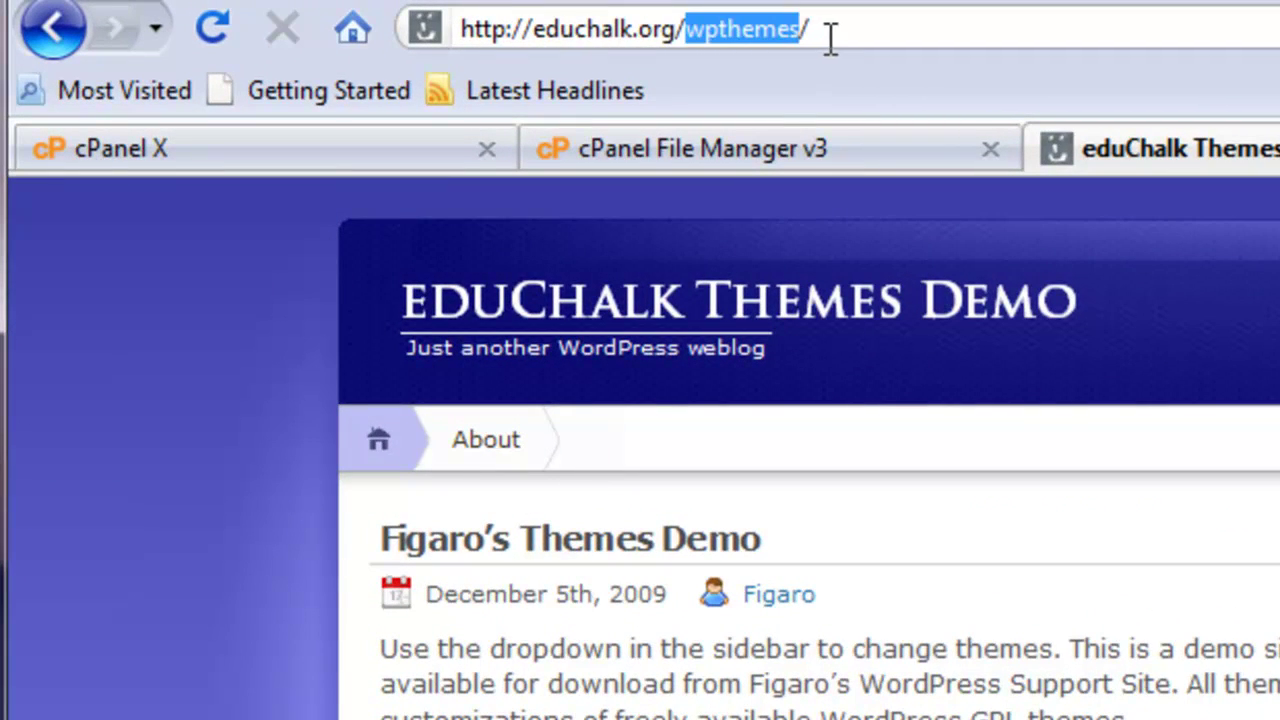
click(522, 150)
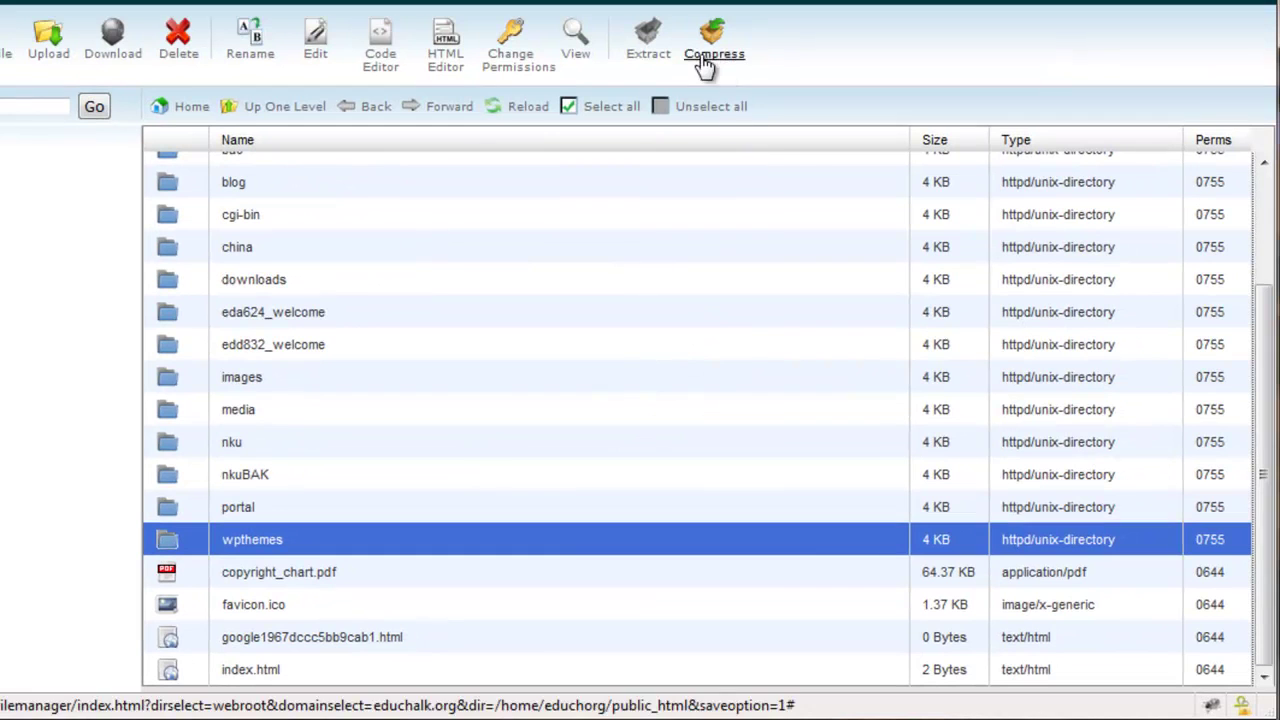
Compress the wpthemes folder into a gzipped tar archive, wpthemes.tar.gz
click(709, 60)
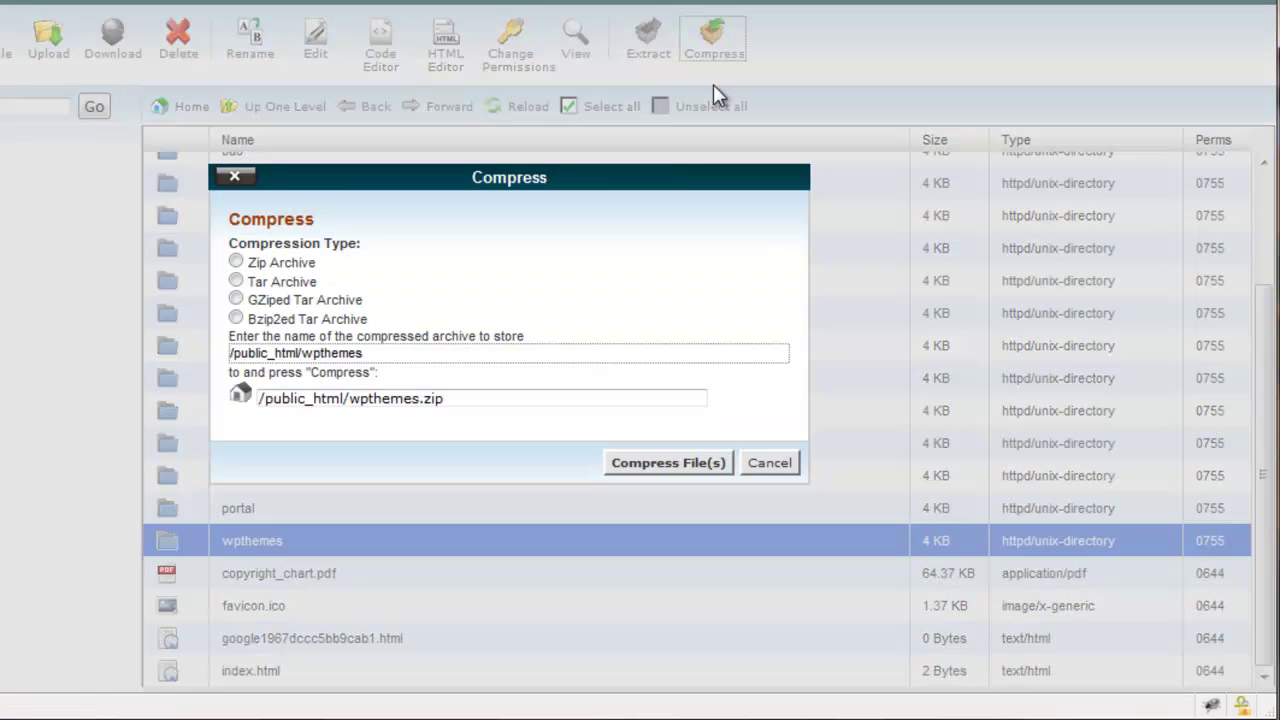
click(236, 298)
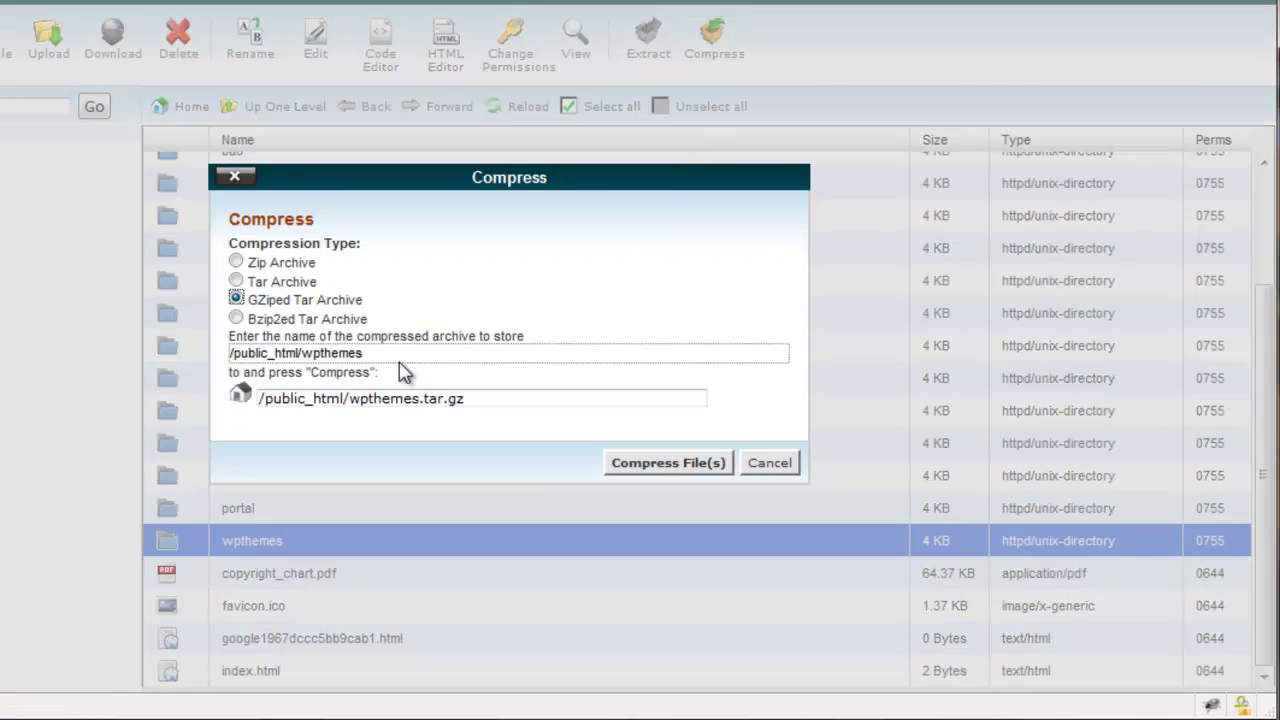
click(640, 466)
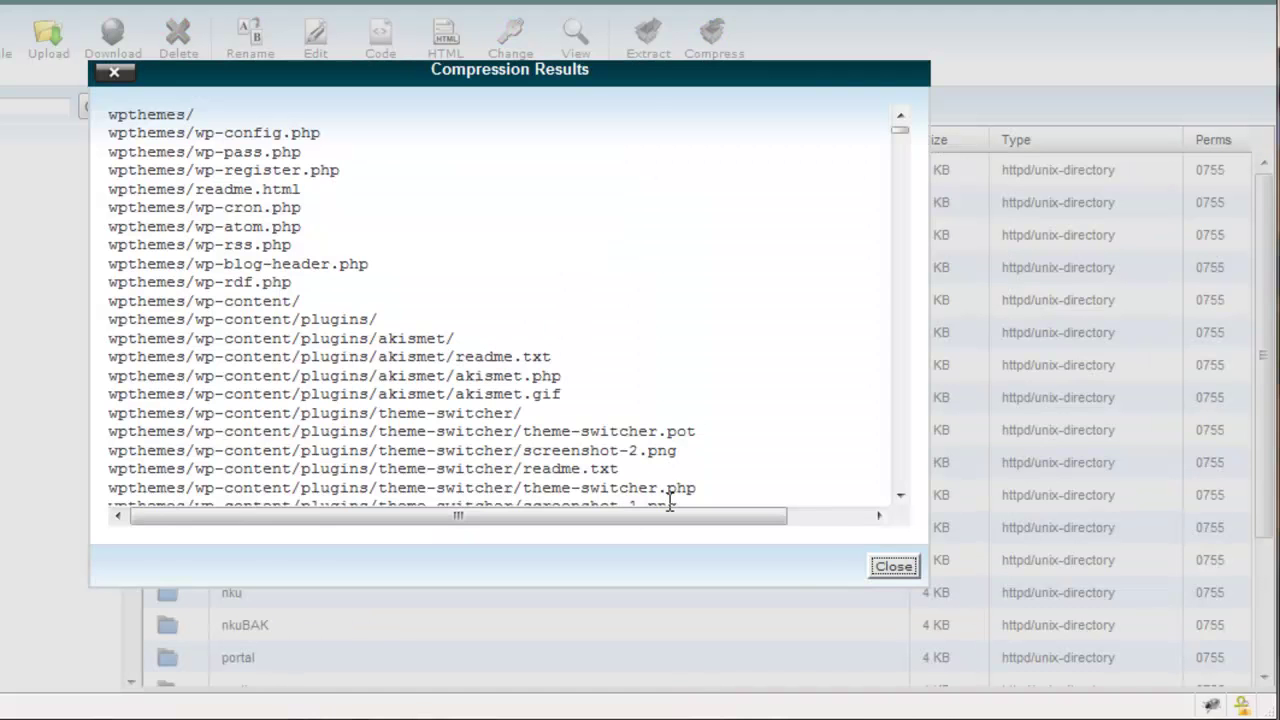
click(893, 568)
scroll(620, 523, down, 3)
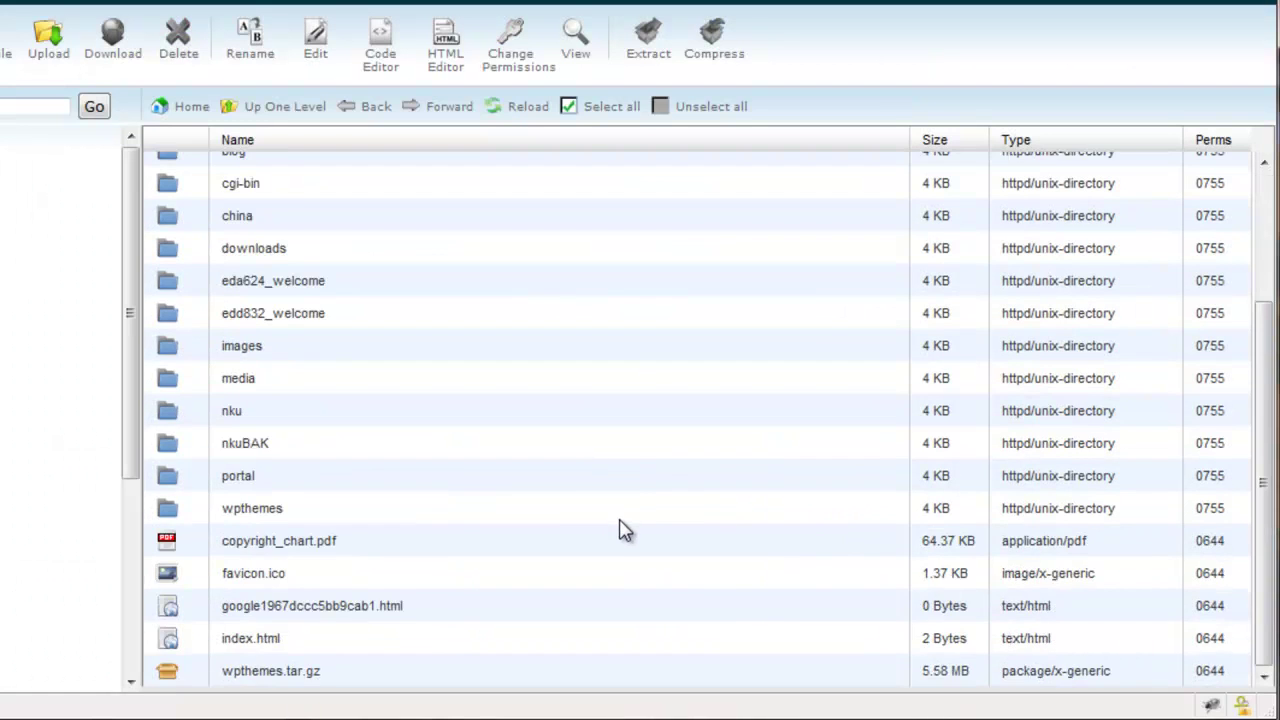
Download wpthemes.tar.gz to the computer
click(168, 676)
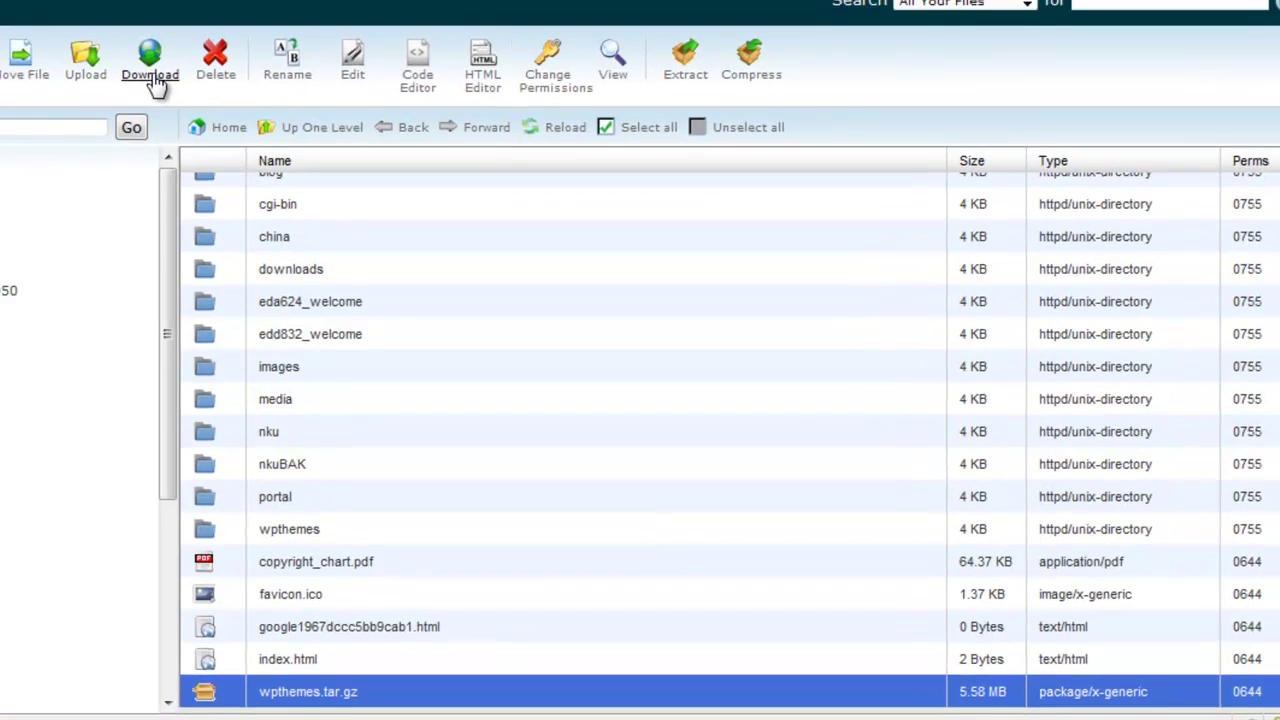
click(113, 40)
key(Return)
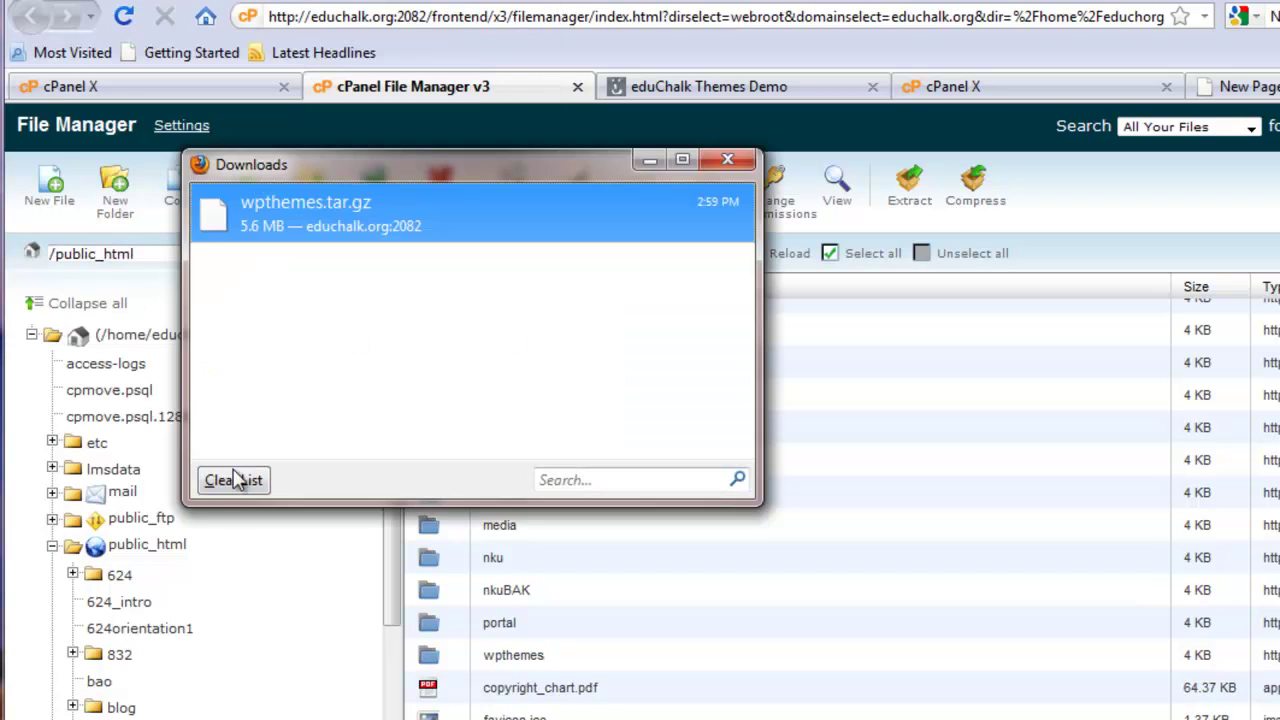
click(233, 480)
click(730, 161)
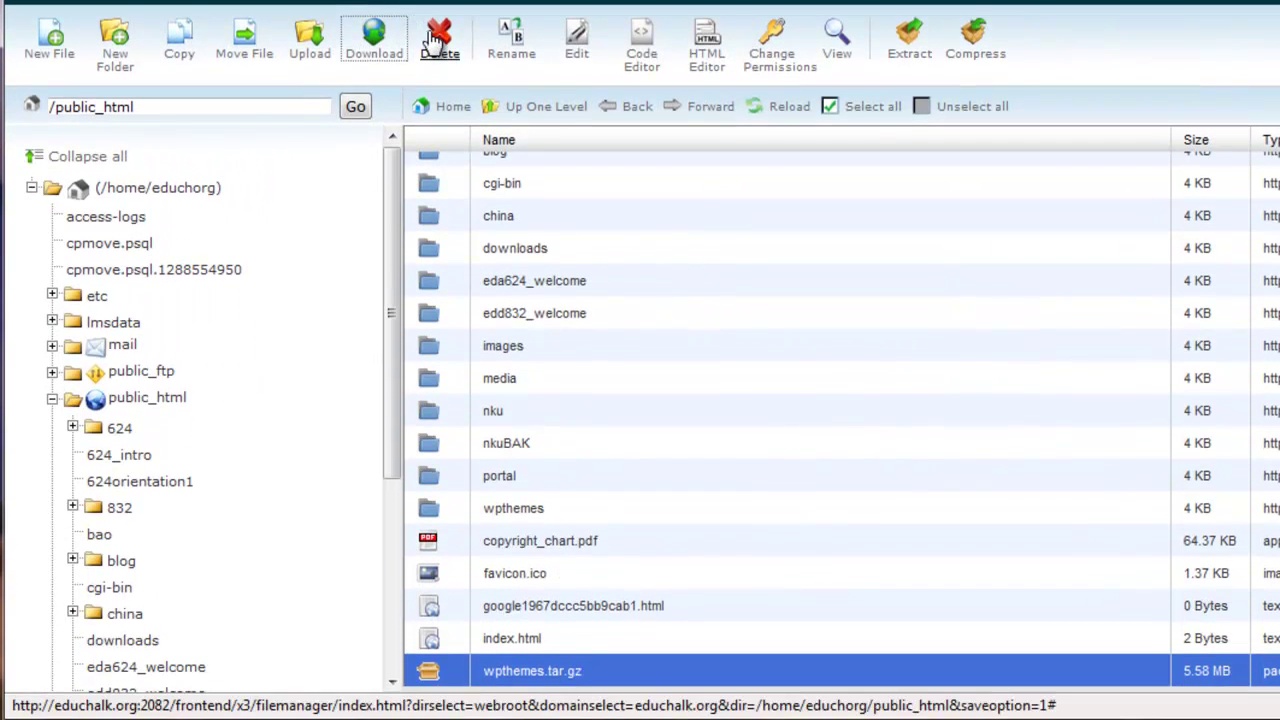
Delete wpthemes.tar.gz from the server's public_html folder
click(437, 40)
click(922, 396)
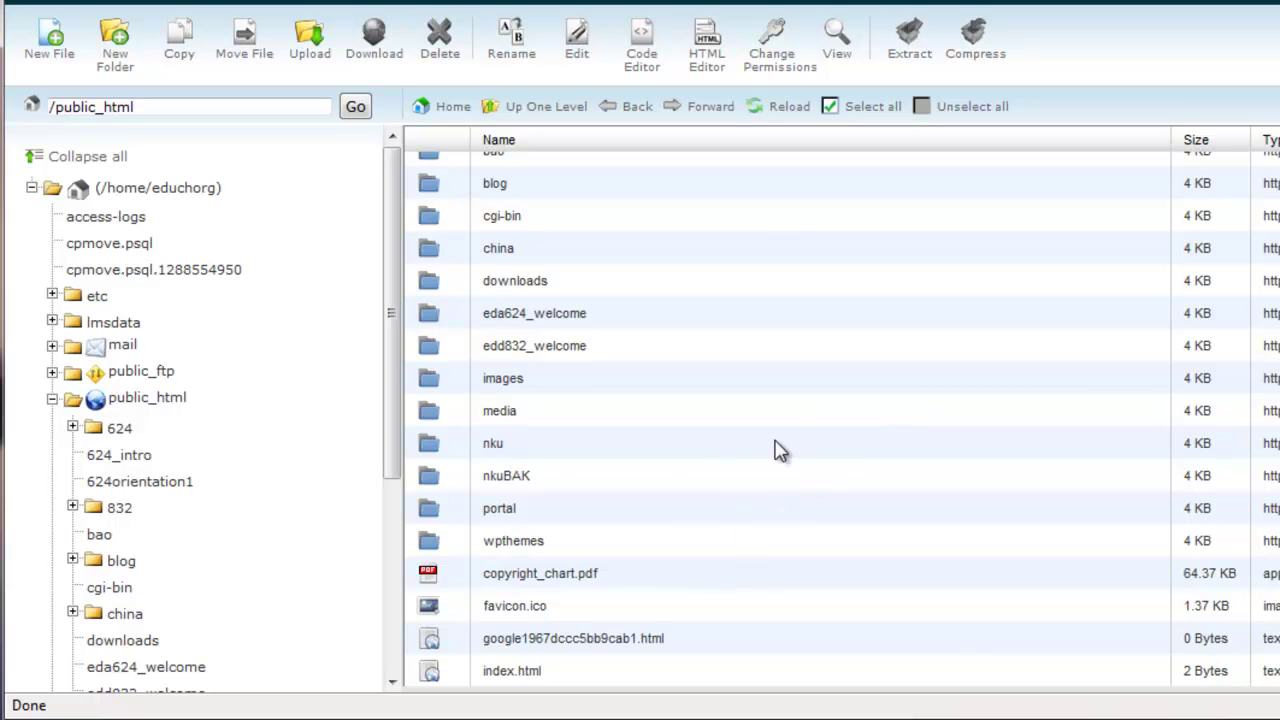
scroll(765, 400, up, 1)
scroll(760, 392, up, 1)
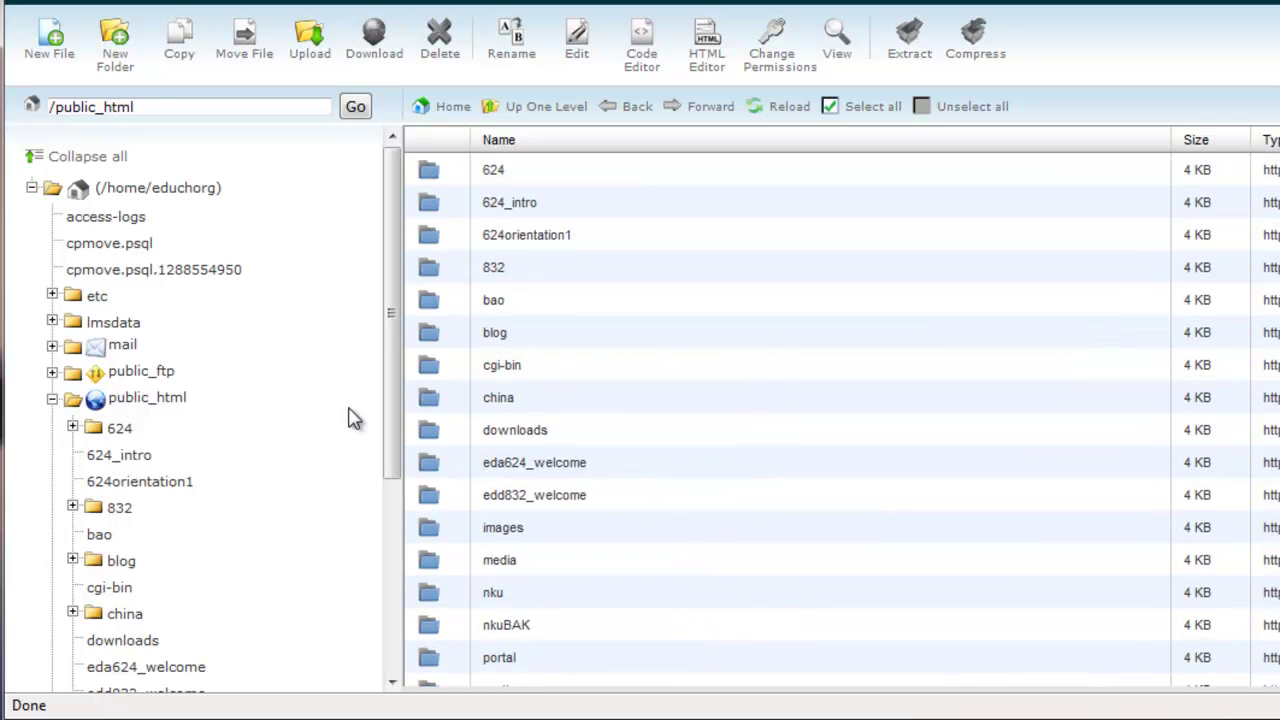
scroll(694, 443, down, 2)
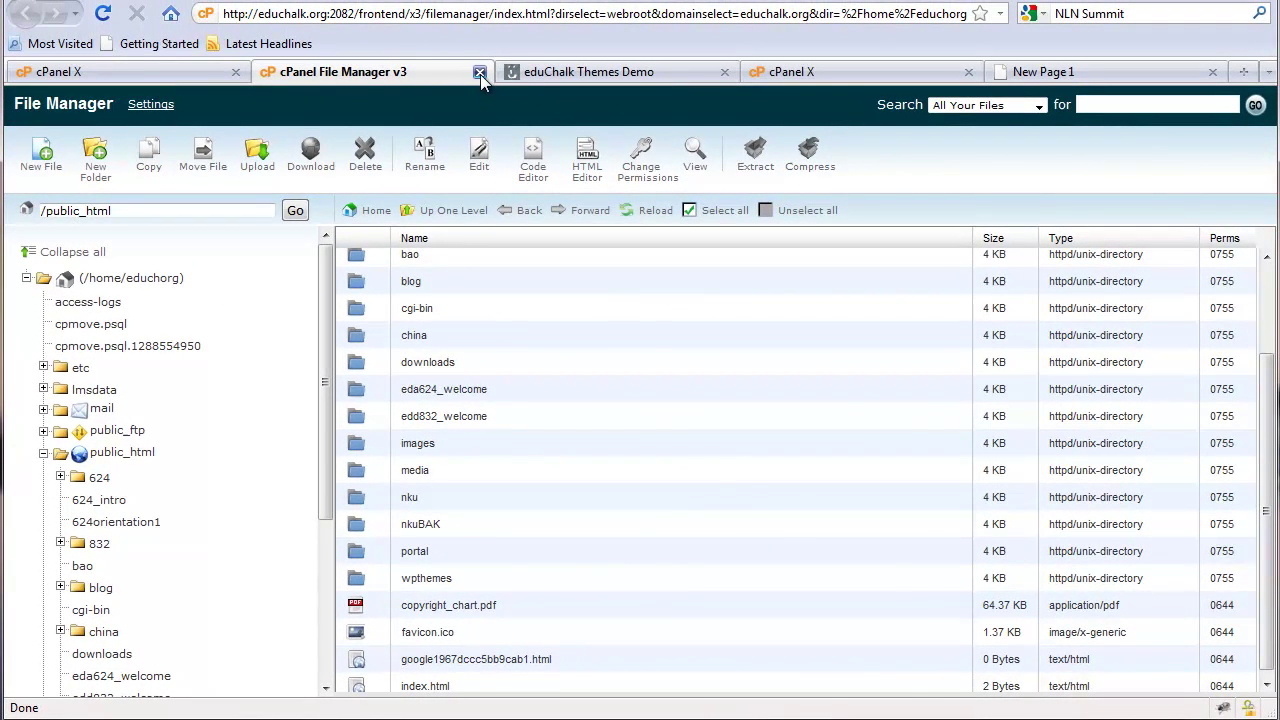
Export the educhorg_wpthemes database from phpMyAdmin as a downloaded SQL file
click(480, 72)
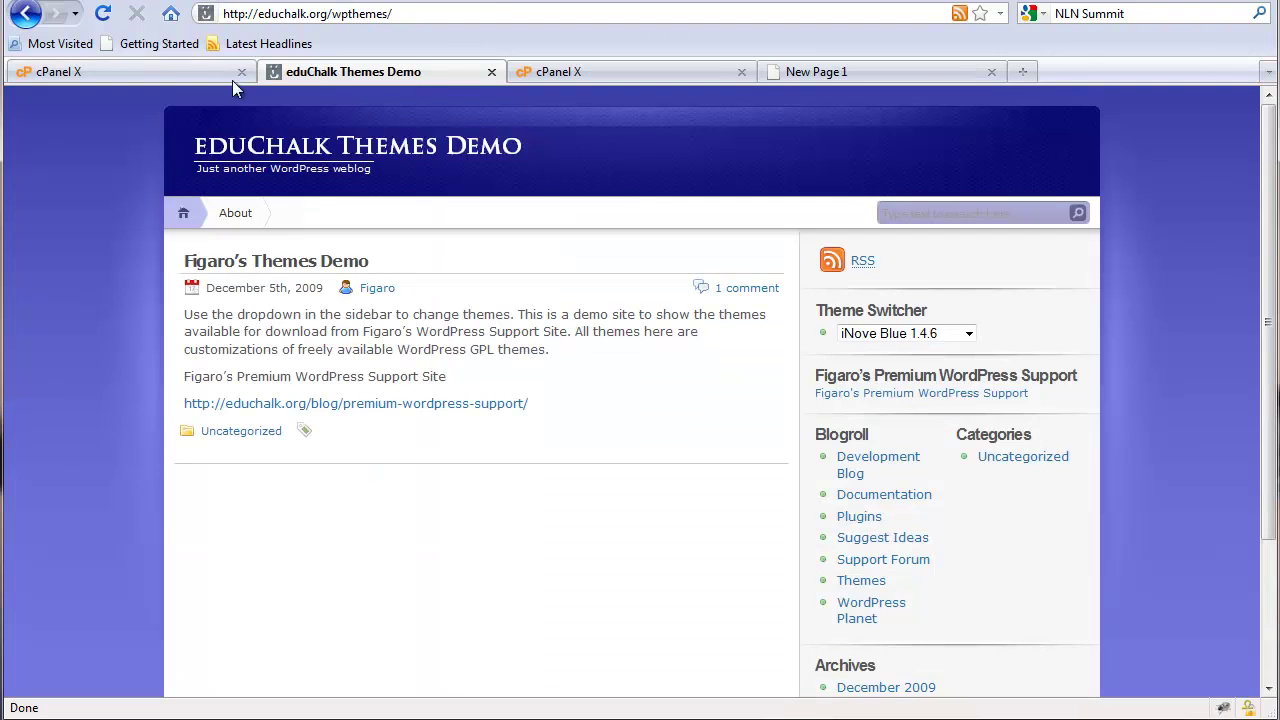
click(195, 70)
scroll(659, 436, down, 10)
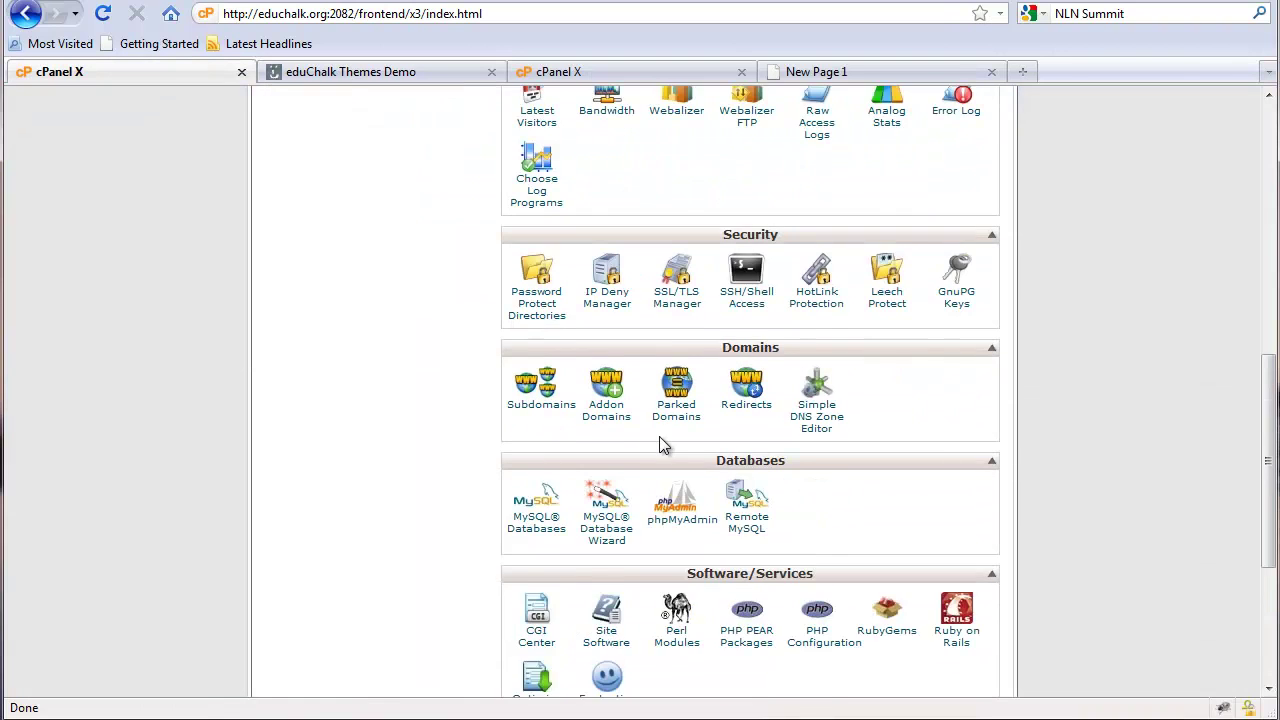
click(680, 405)
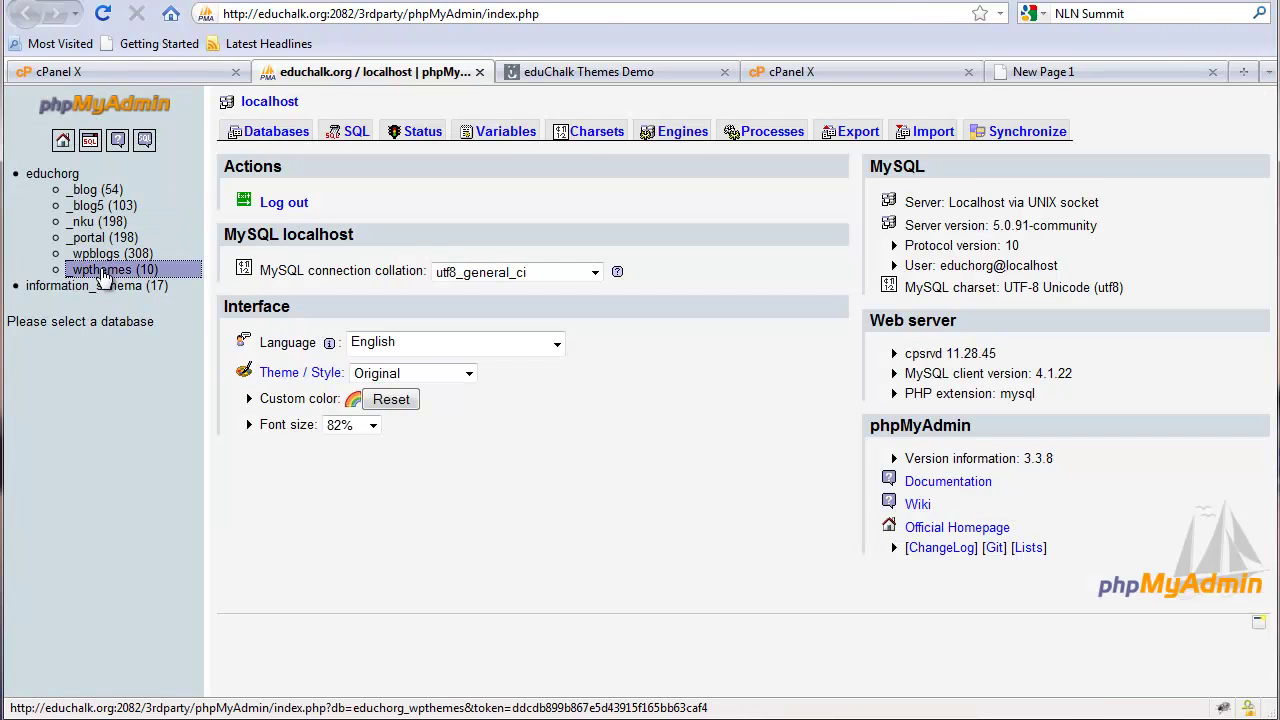
click(100, 269)
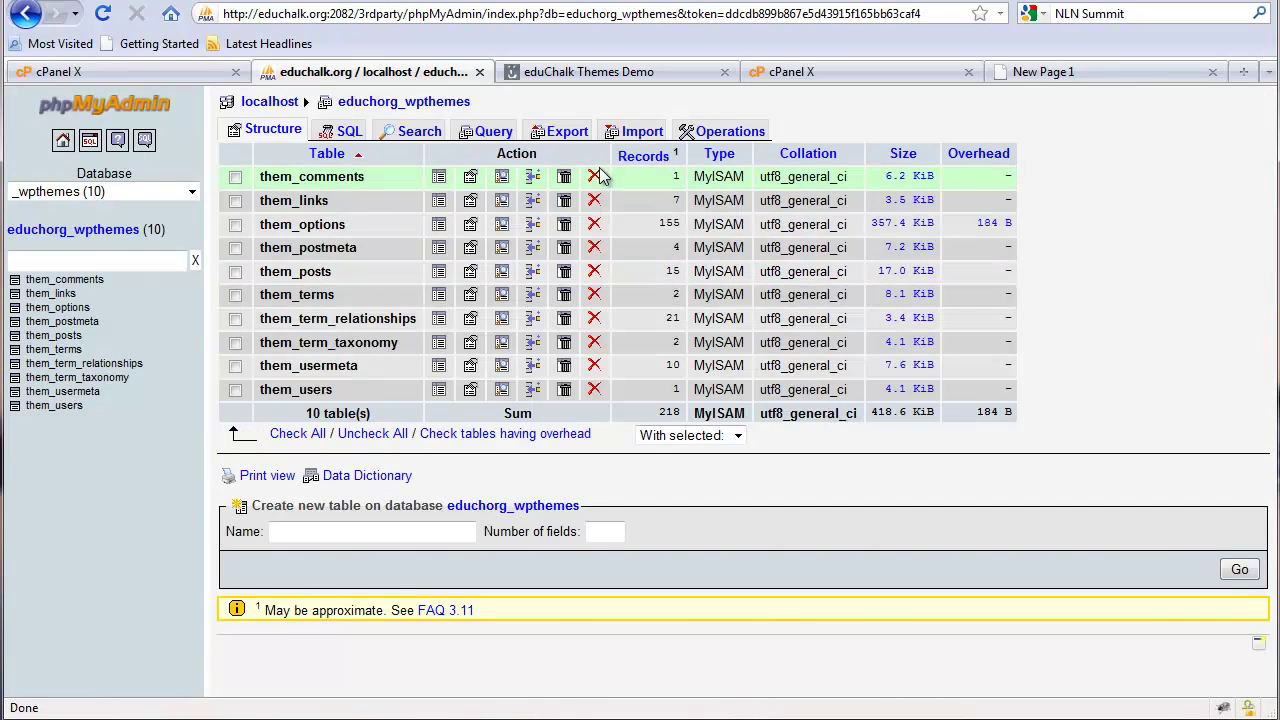
click(563, 135)
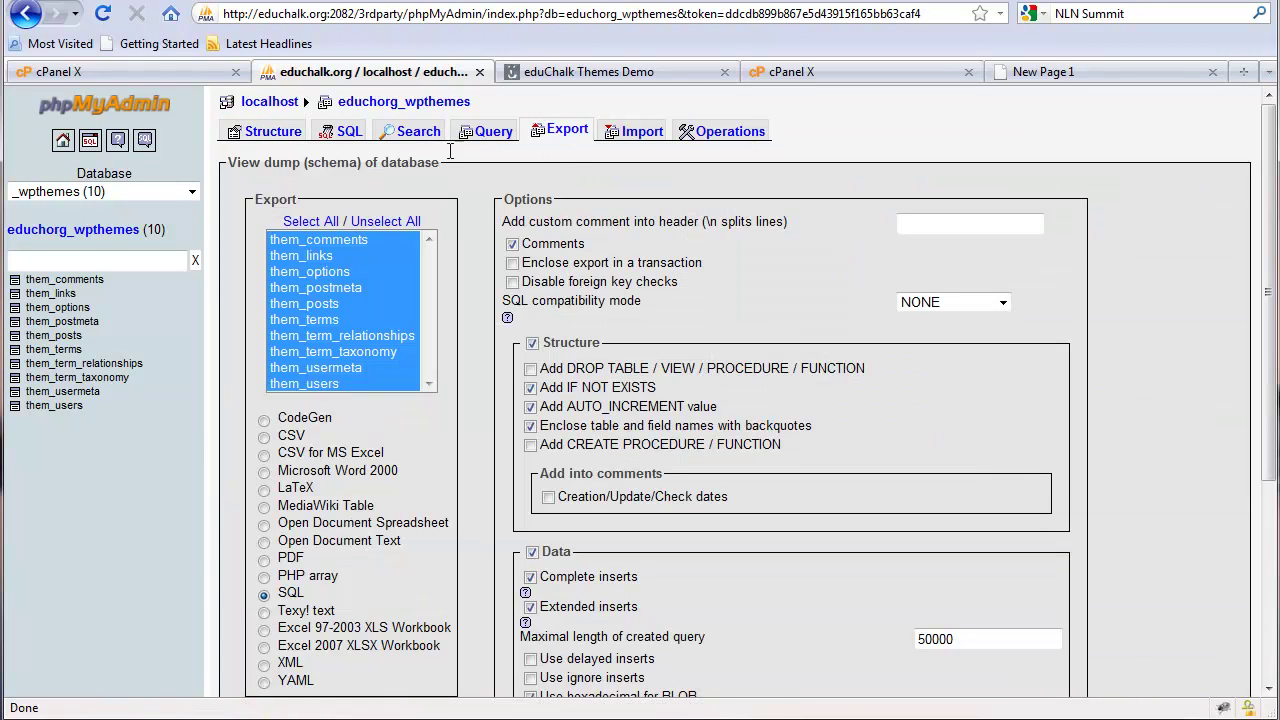
scroll(290, 280, down, 5)
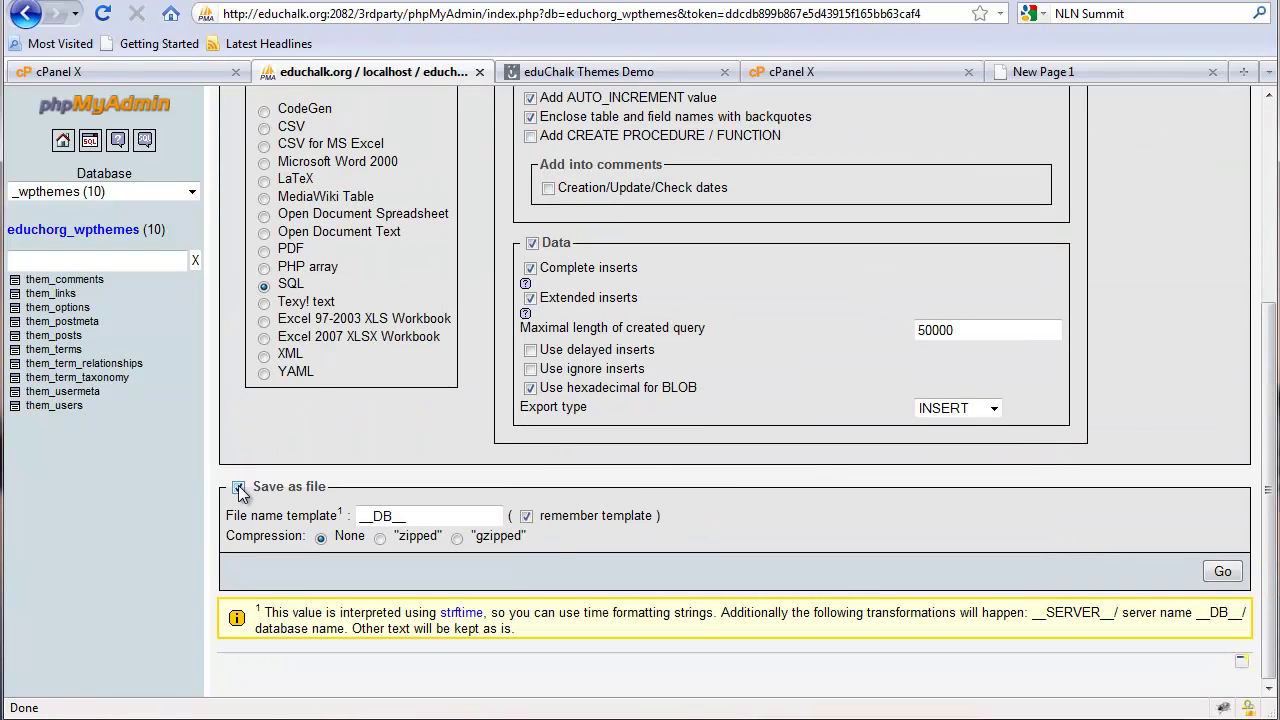
click(1222, 572)
click(195, 398)
click(602, 136)
Close the old educhalk.org cPanel and phpMyAdmin tabs
click(183, 71)
click(235, 74)
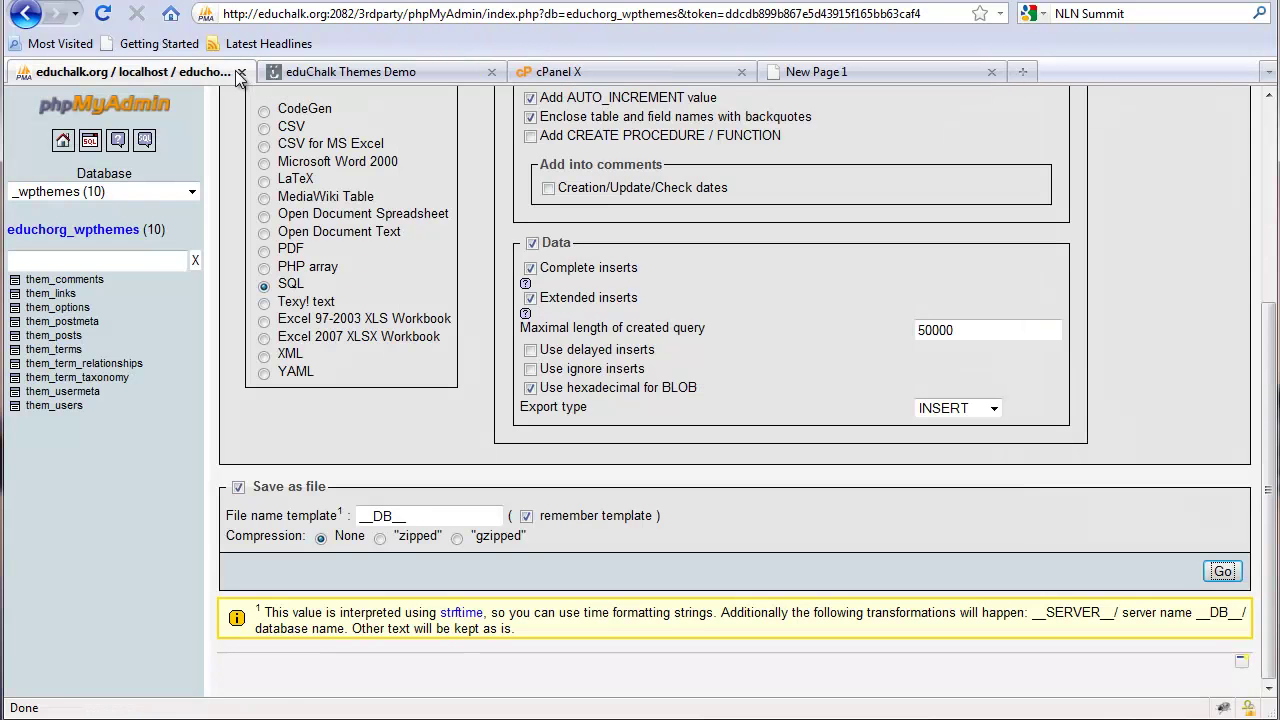
click(241, 73)
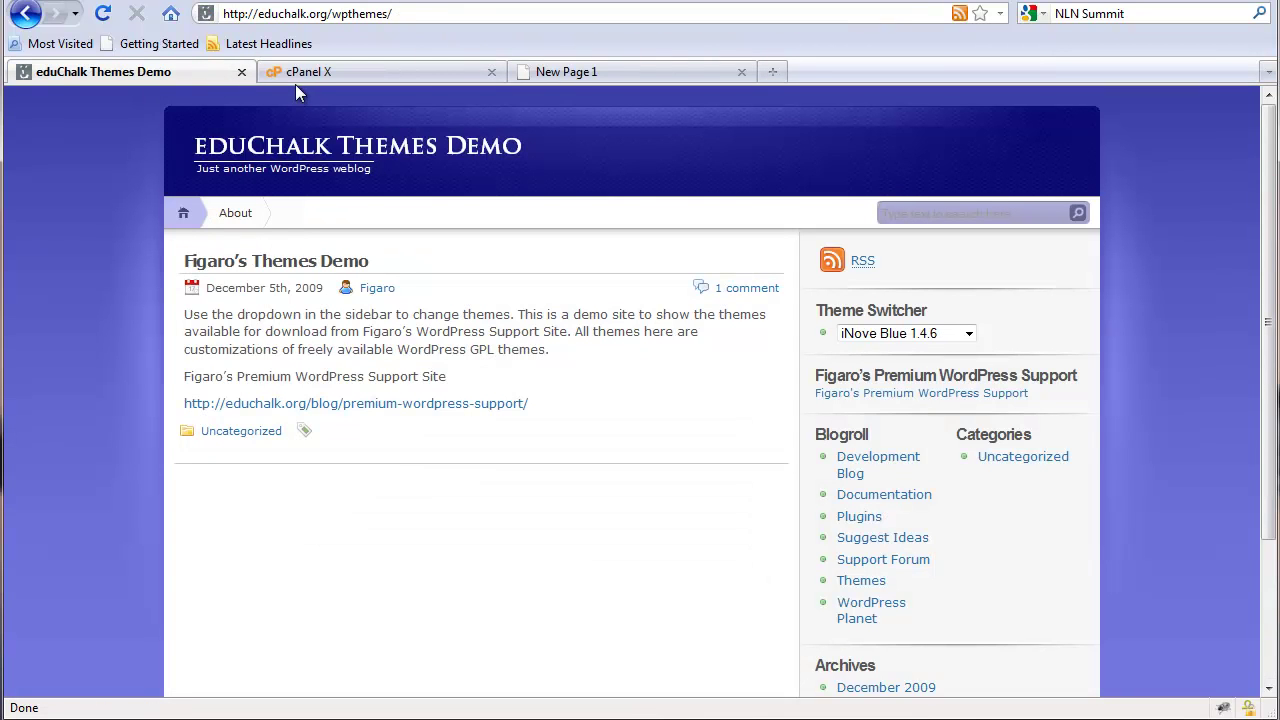
Open heraldleader.org's File Manager at the web root, checking its placeholder page
click(383, 70)
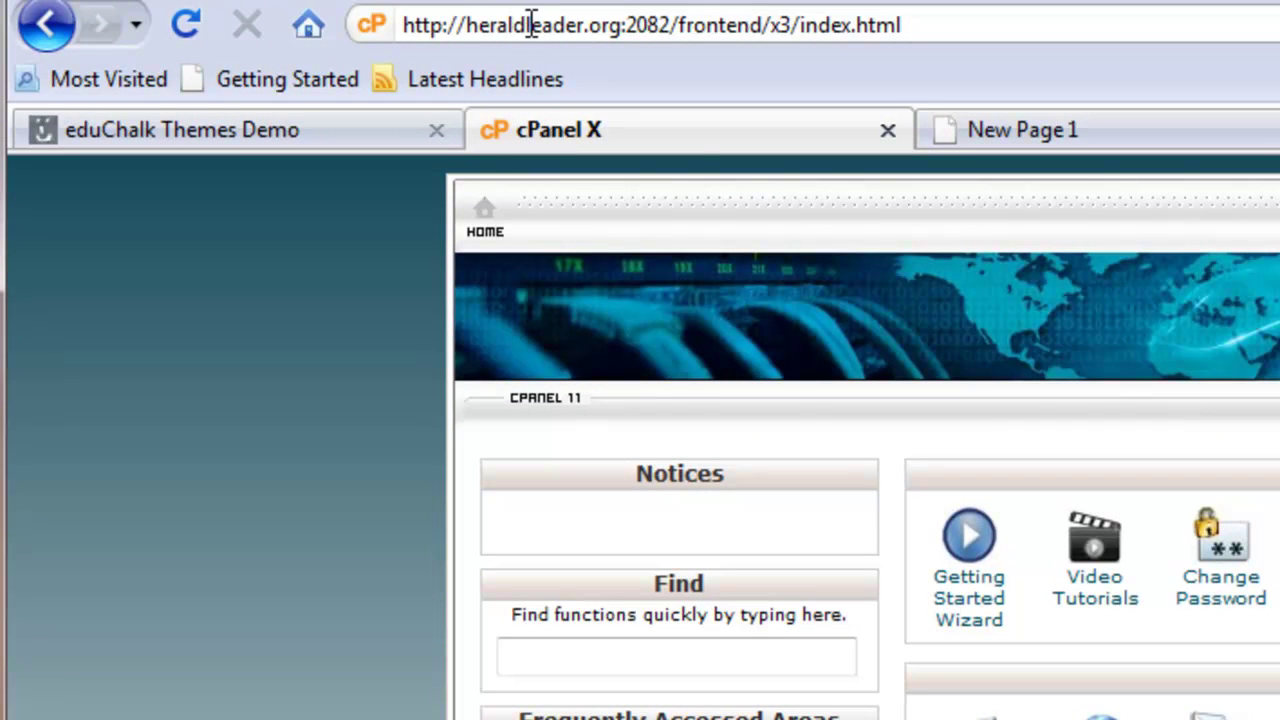
scroll(786, 457, down, 5)
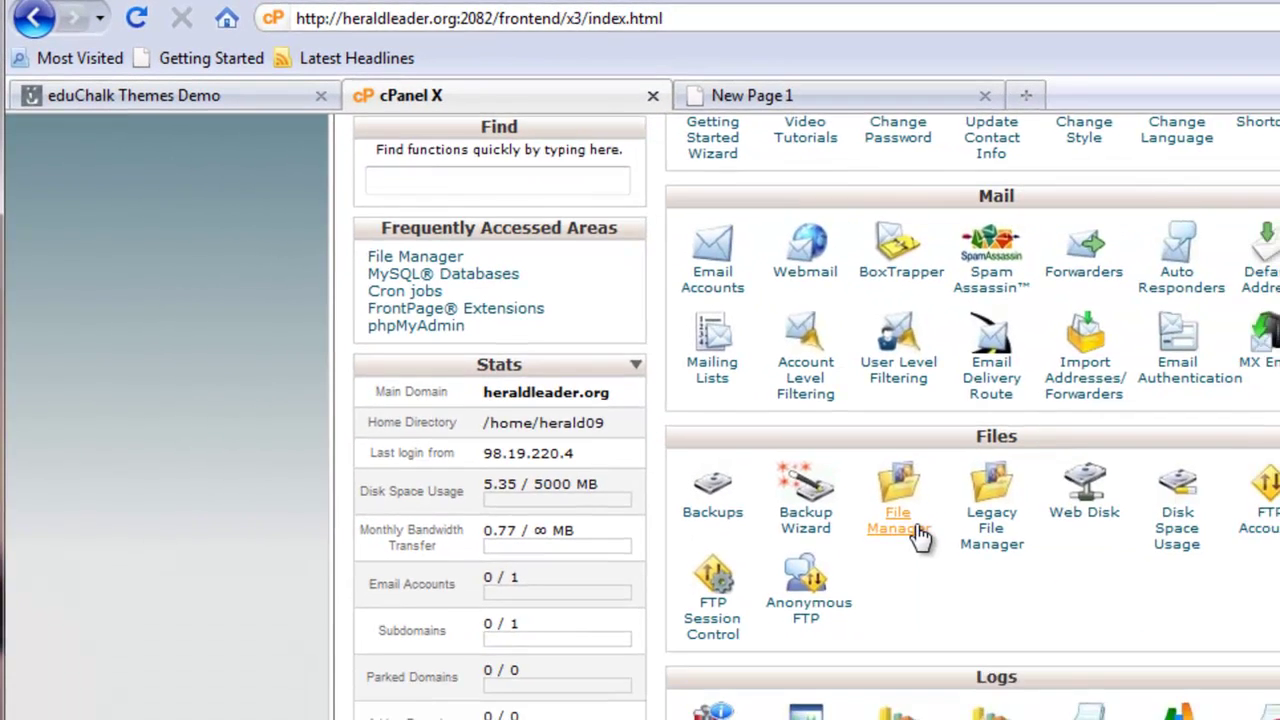
click(1015, 600)
click(112, 600)
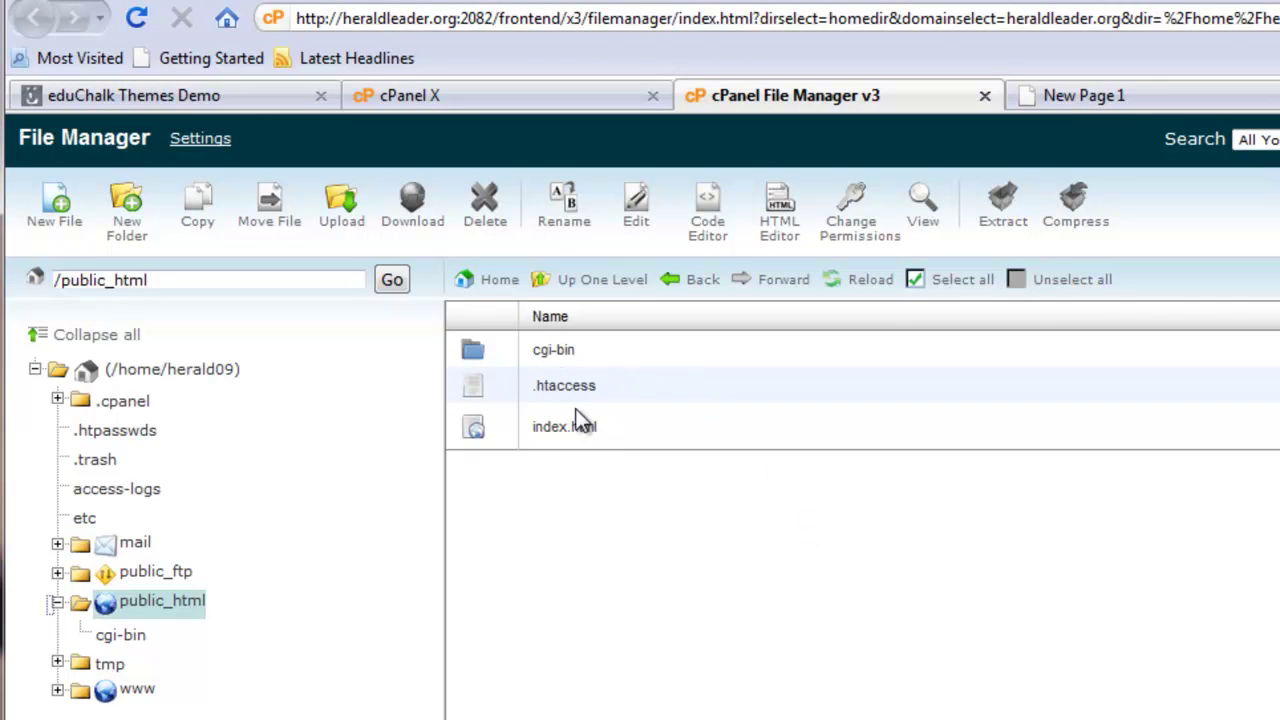
click(1090, 100)
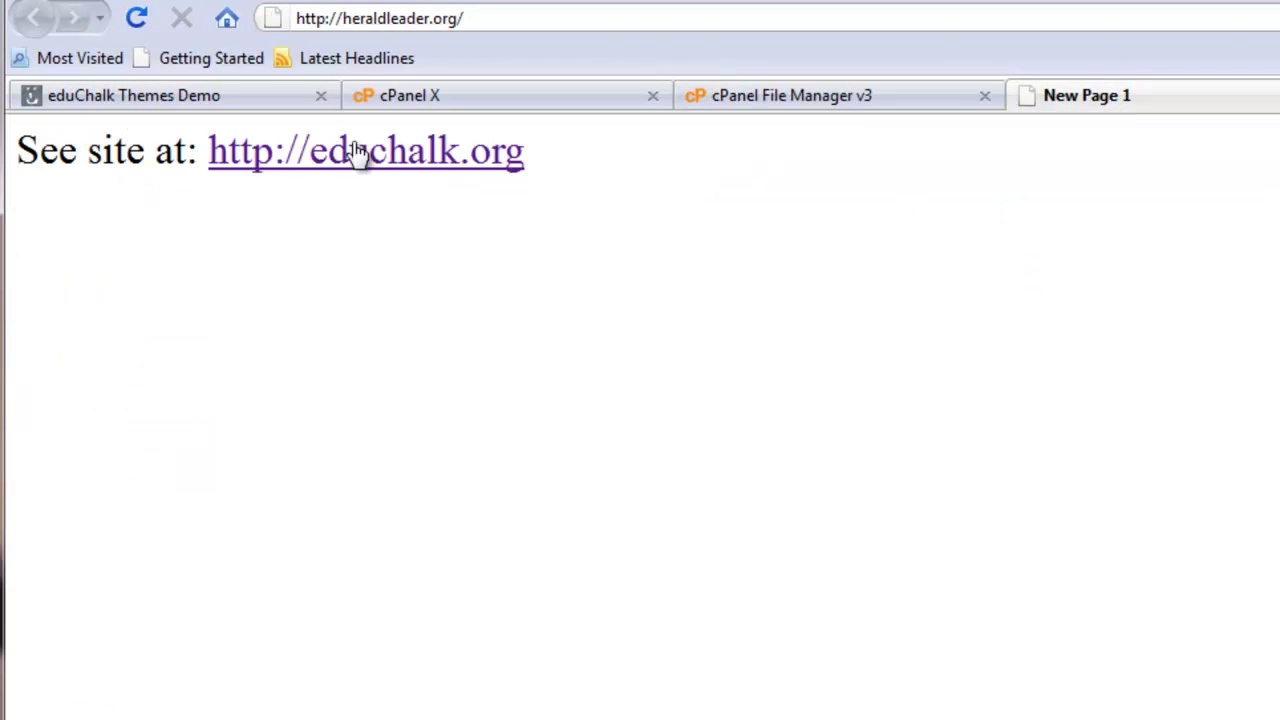
click(792, 97)
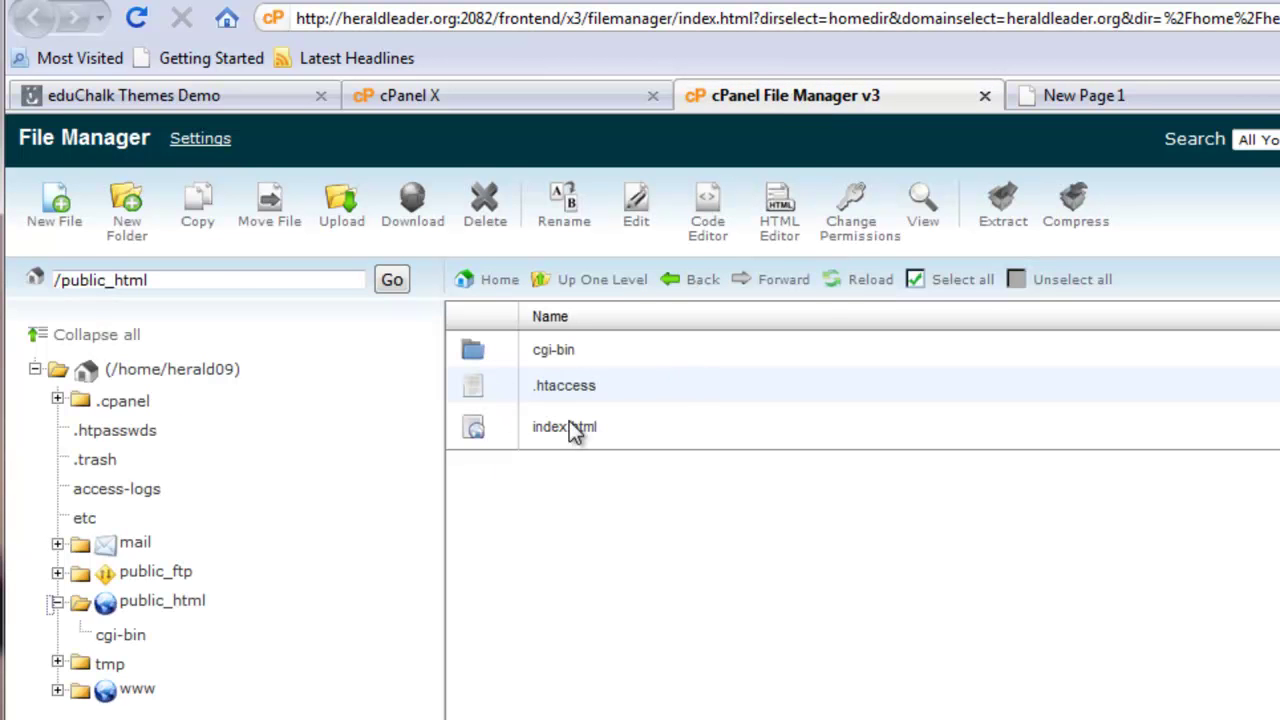
Upload wpthemes.tar.gz from Downloads into public_html
click(342, 230)
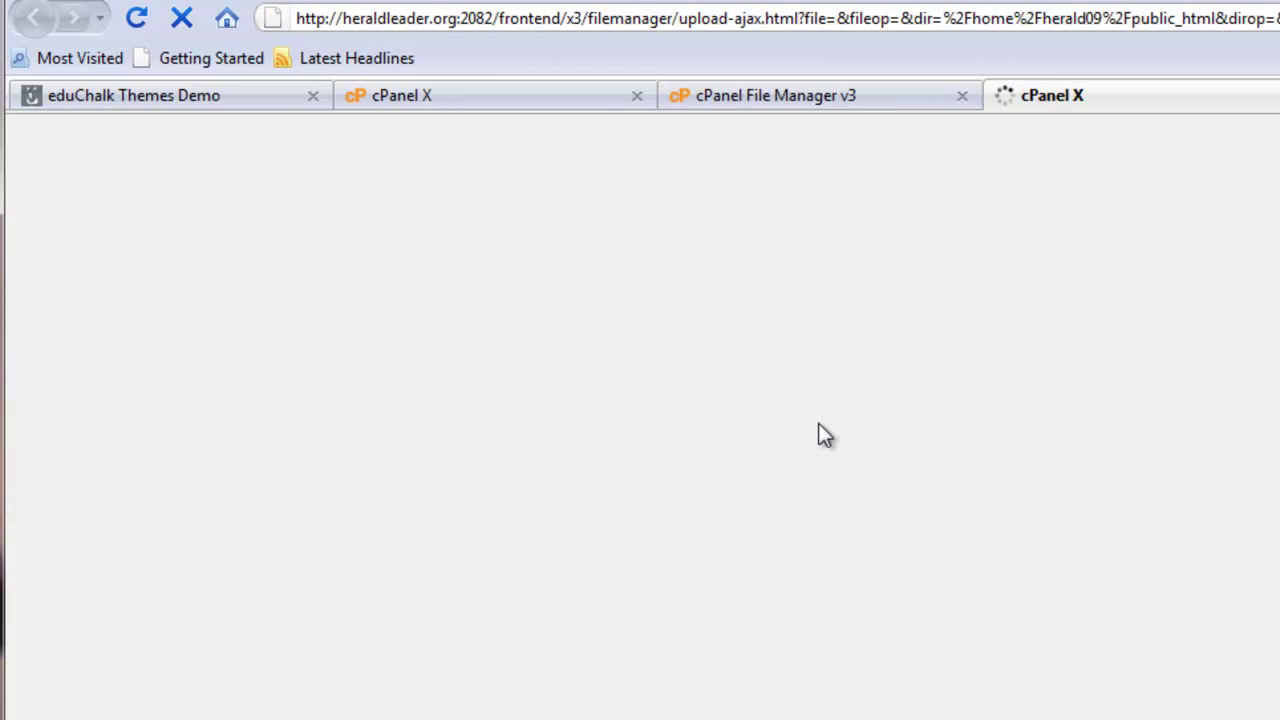
click(579, 290)
click(555, 207)
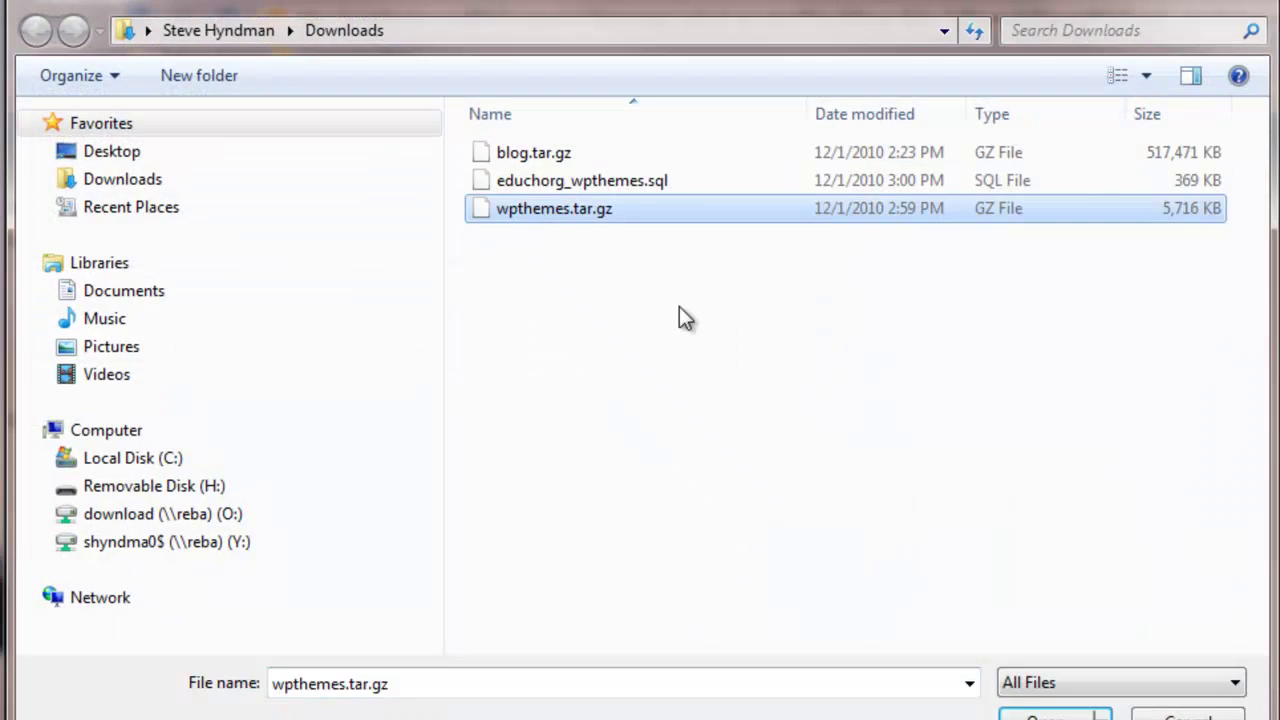
click(1048, 698)
key(ctrl+w)
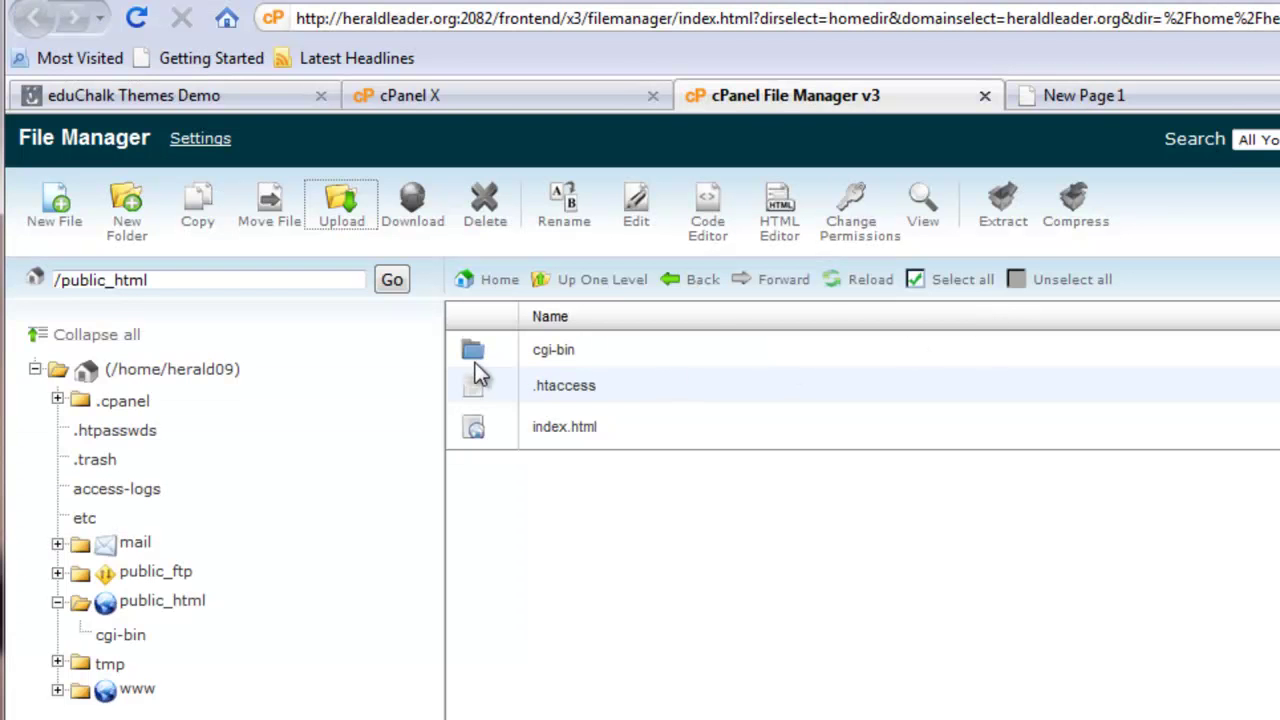
click(851, 285)
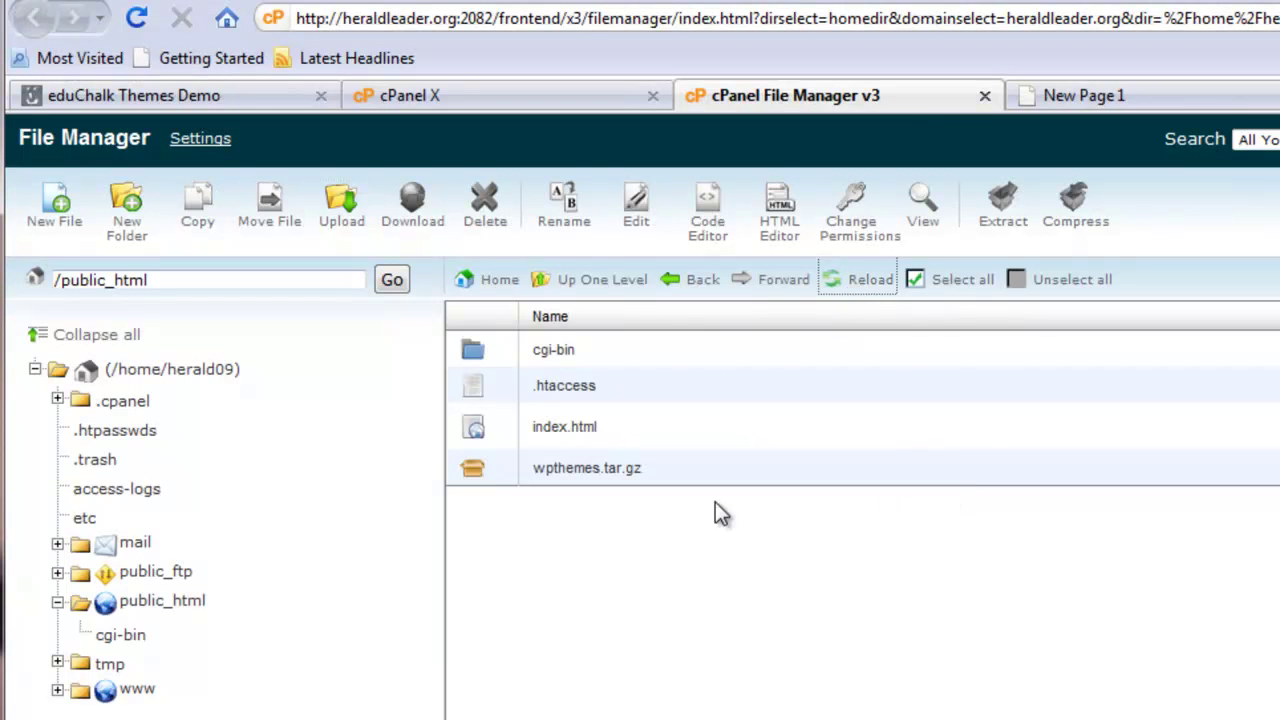
Extract wpthemes.tar.gz into /public_html
click(478, 470)
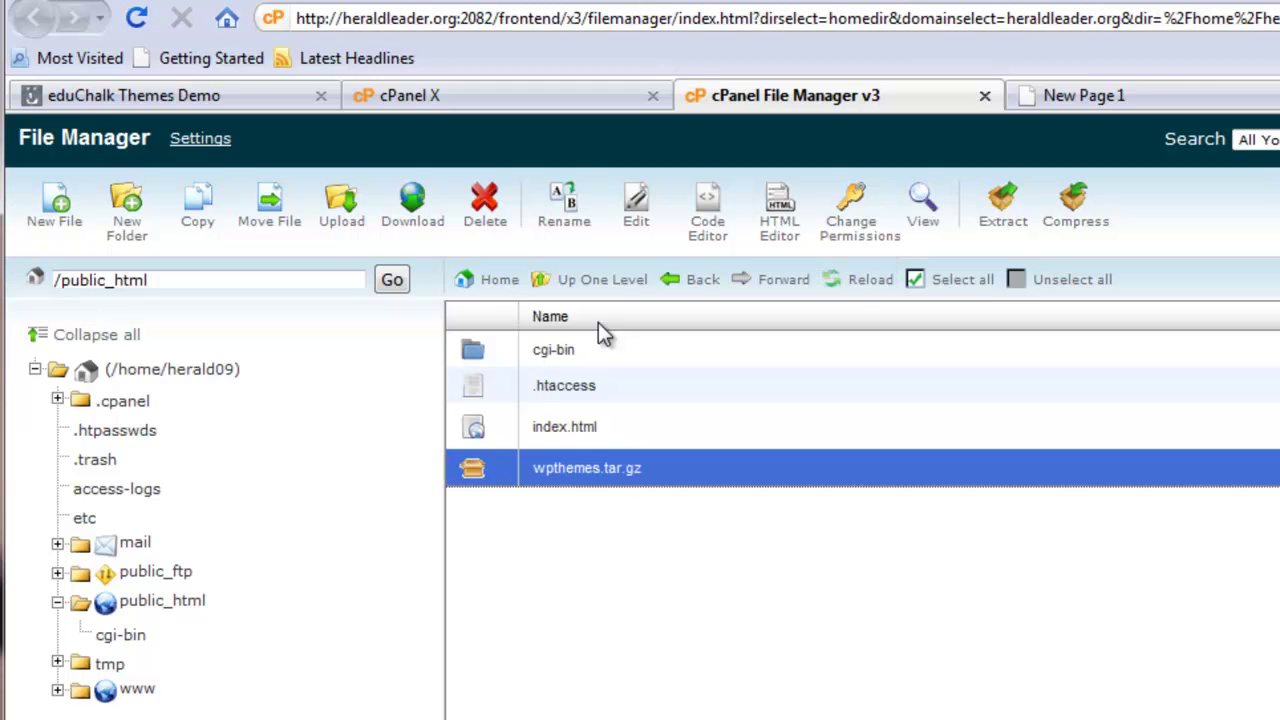
click(1005, 222)
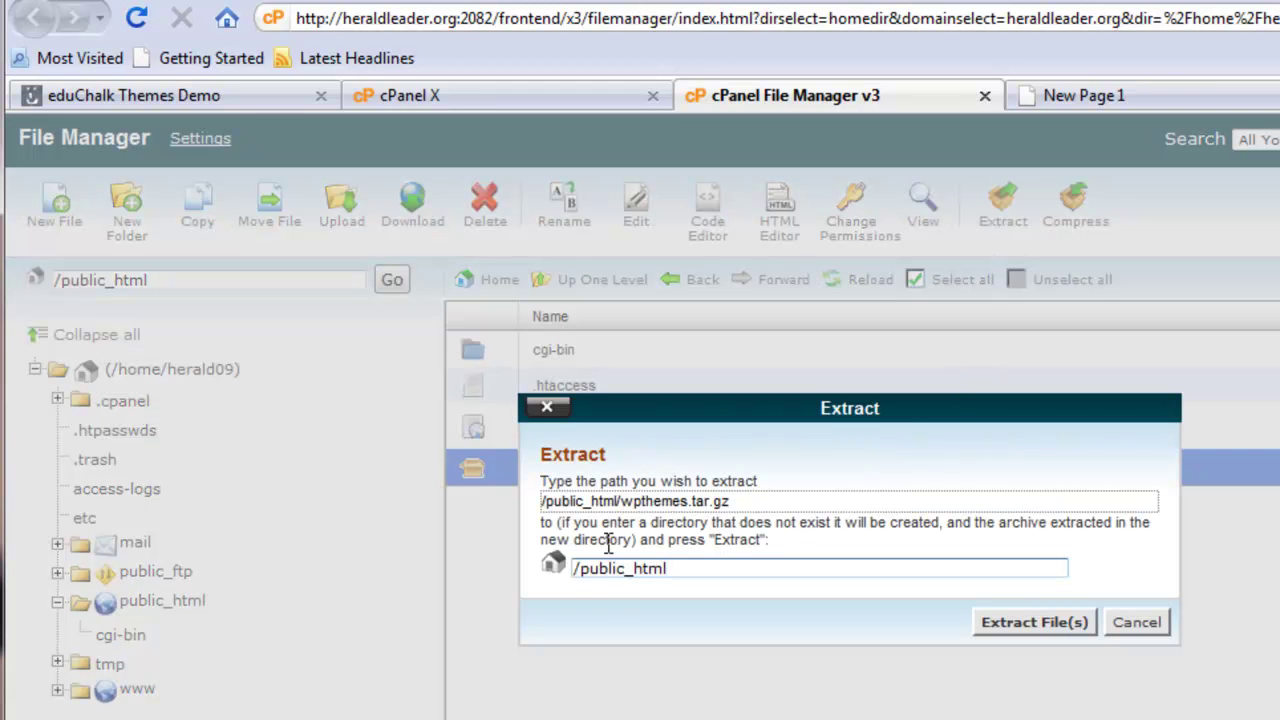
click(1011, 620)
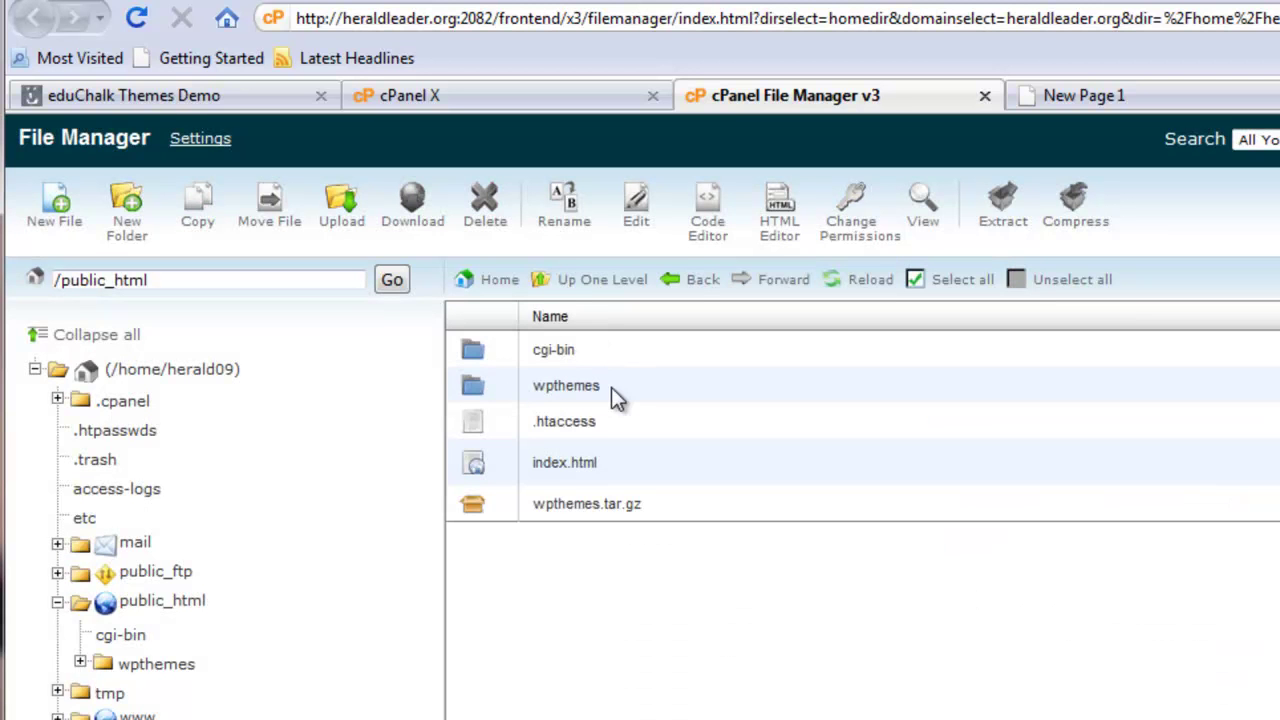
Delete the wpthemes.tar.gz archive and check the new wpthemes folder's contents
click(612, 506)
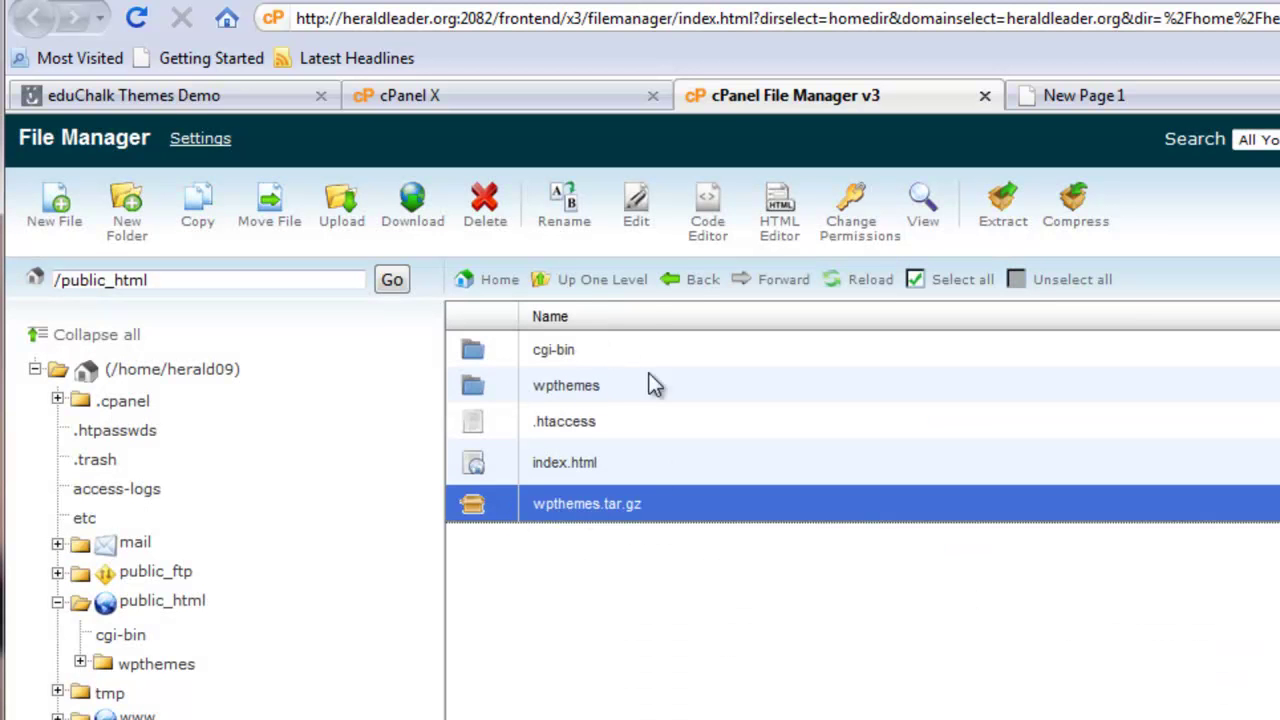
click(485, 203)
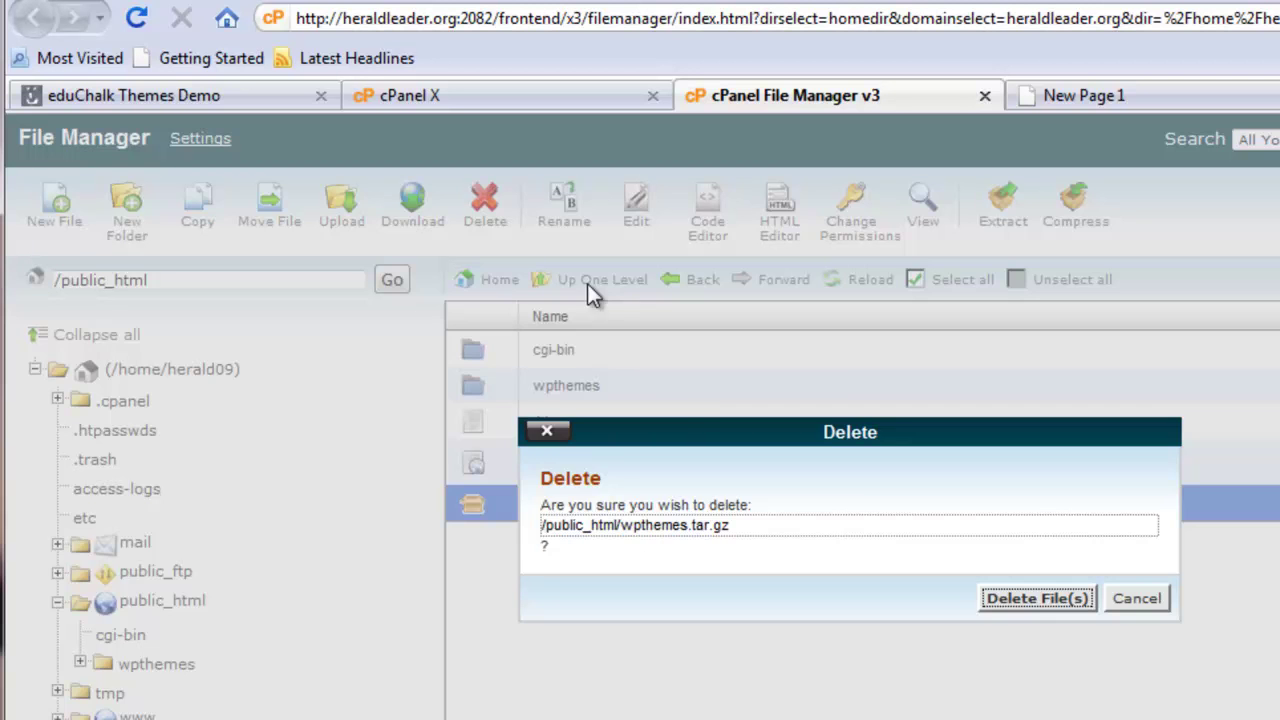
click(1055, 600)
double_click(476, 388)
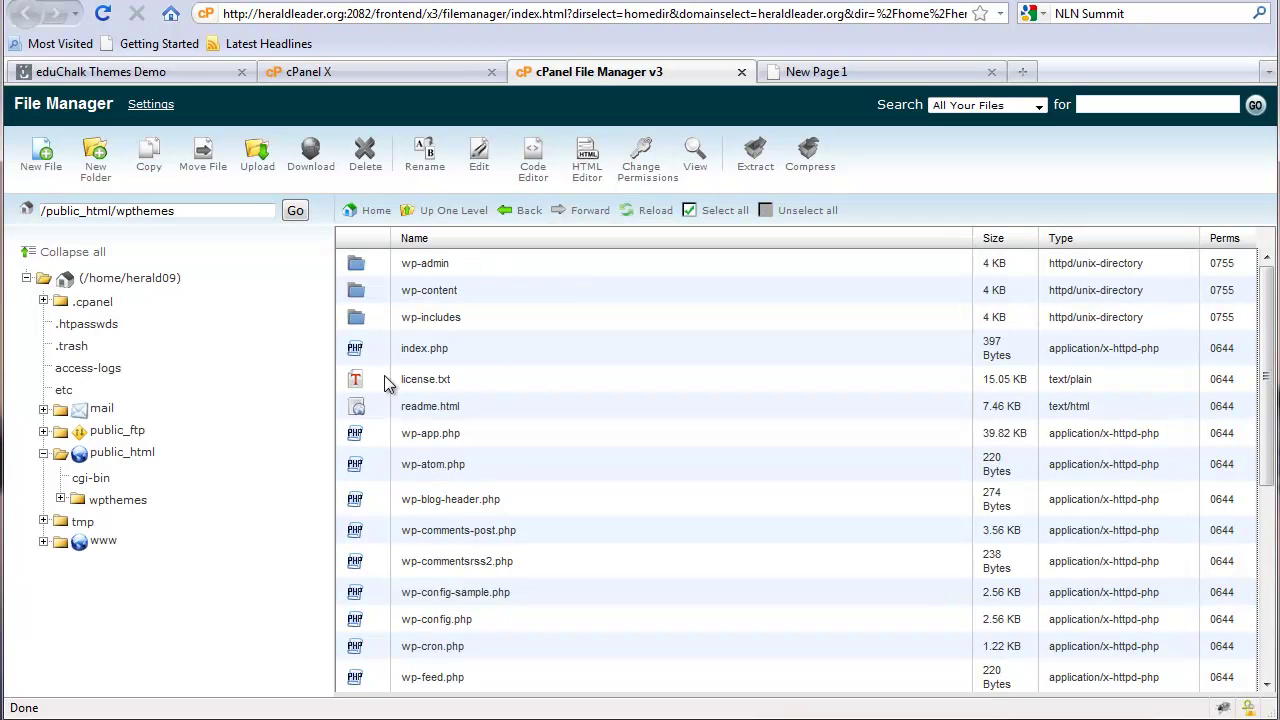
click(85, 458)
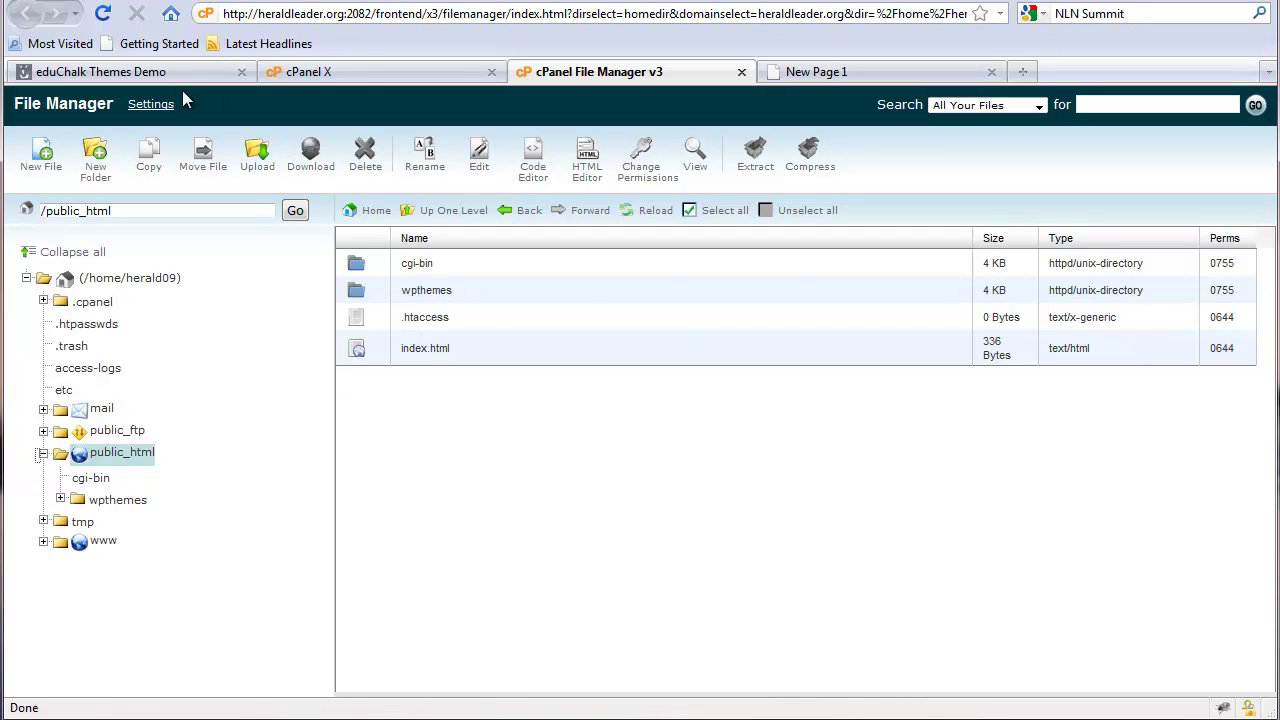
Create the MySQL database herald09_themes
click(312, 74)
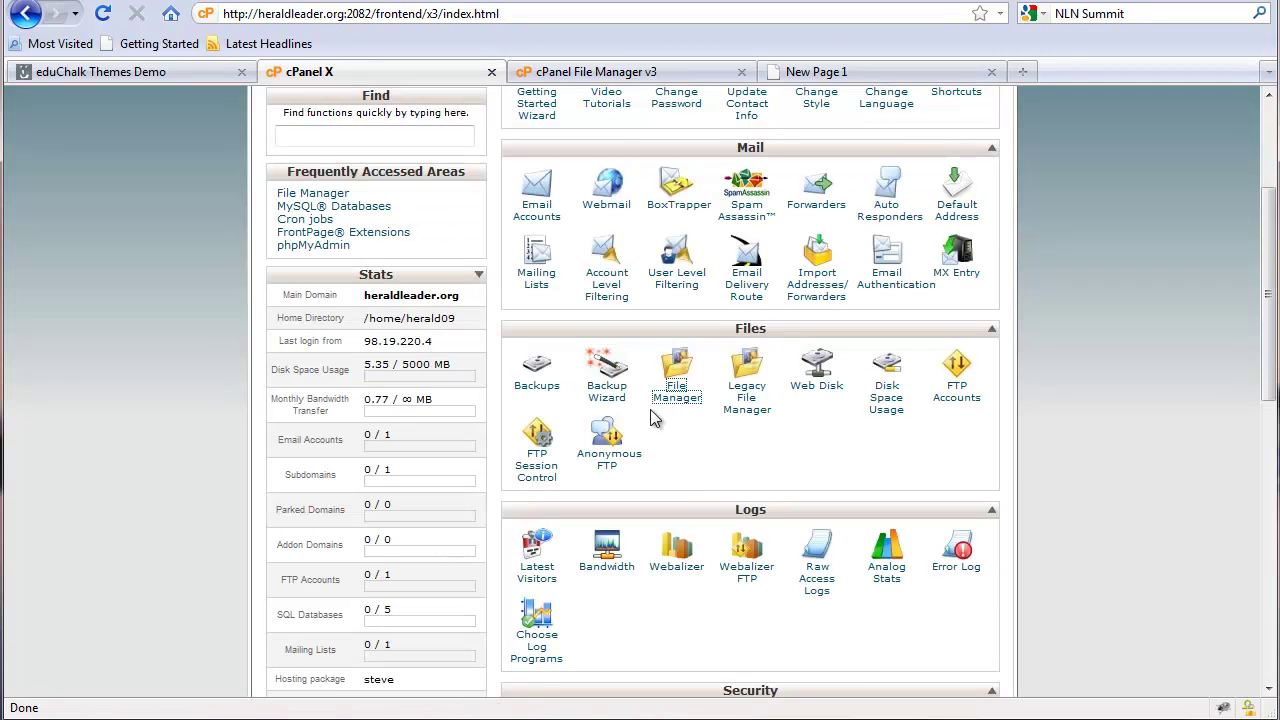
scroll(645, 410, up, 4)
scroll(640, 415, down, 2)
scroll(637, 412, down, 5)
scroll(733, 458, down, 4)
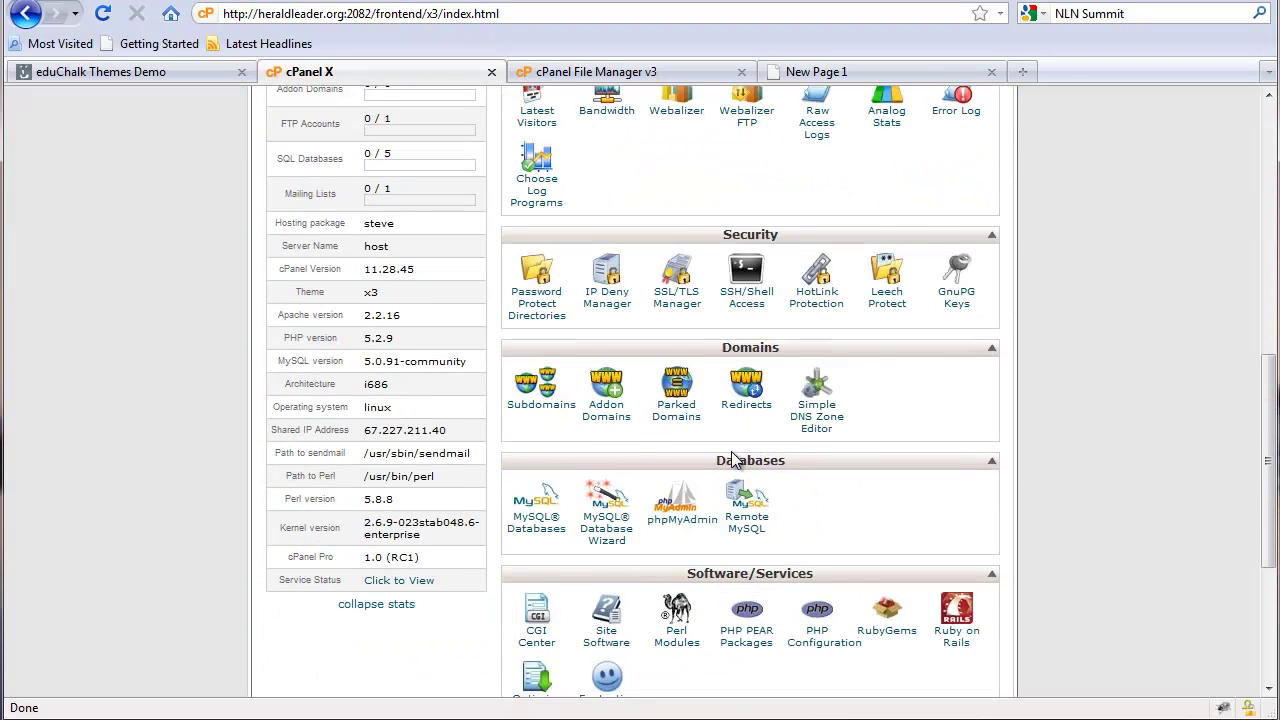
click(525, 300)
scroll(600, 430, down, 5)
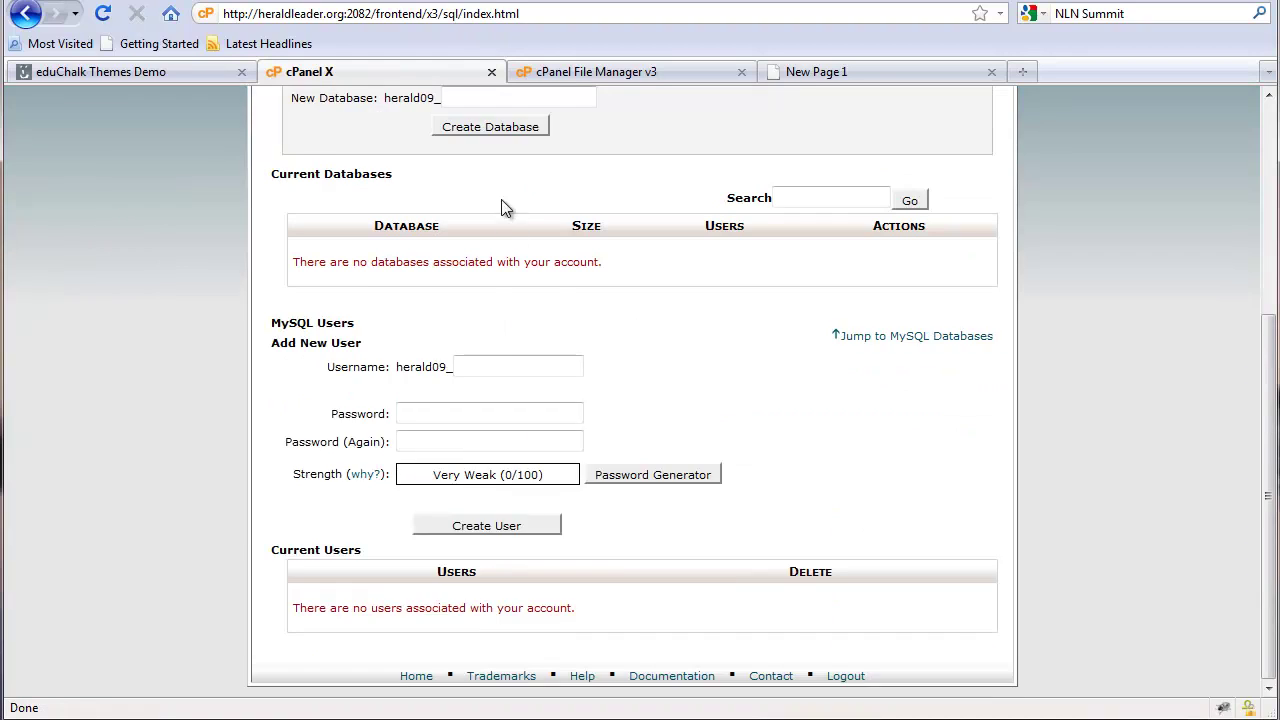
scroll(502, 221, up, 4)
click(477, 325)
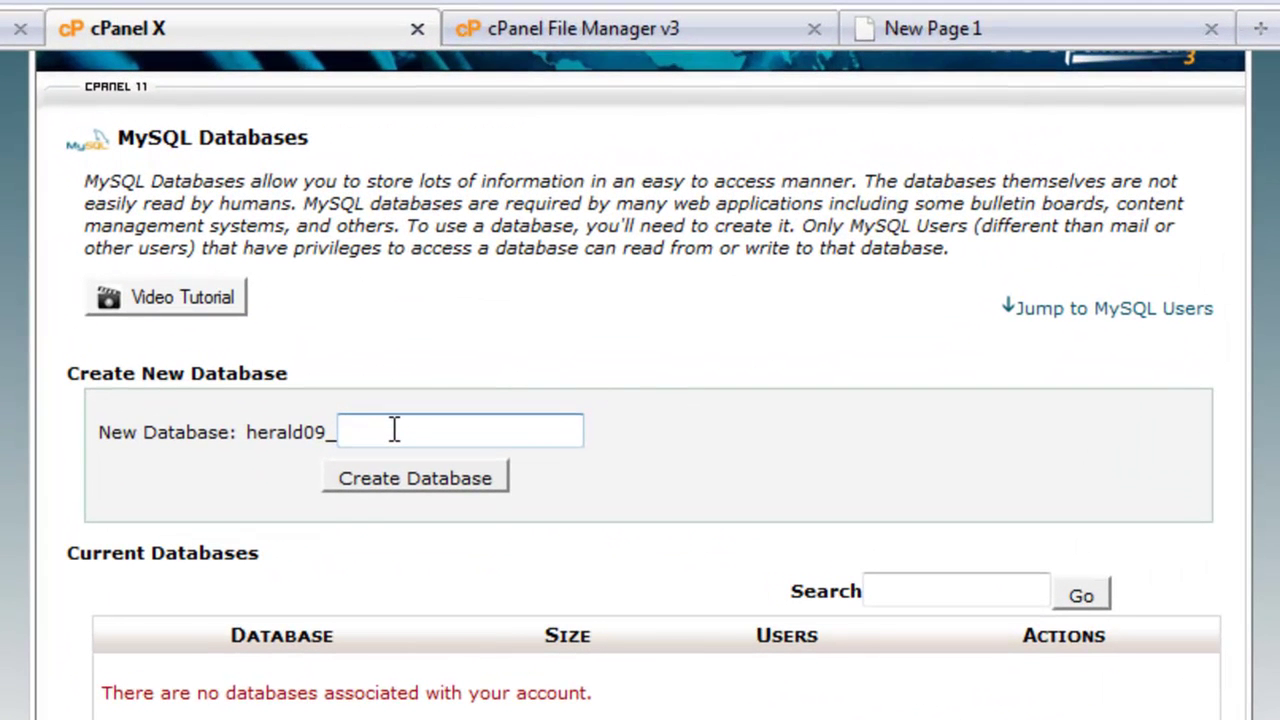
text(themes)
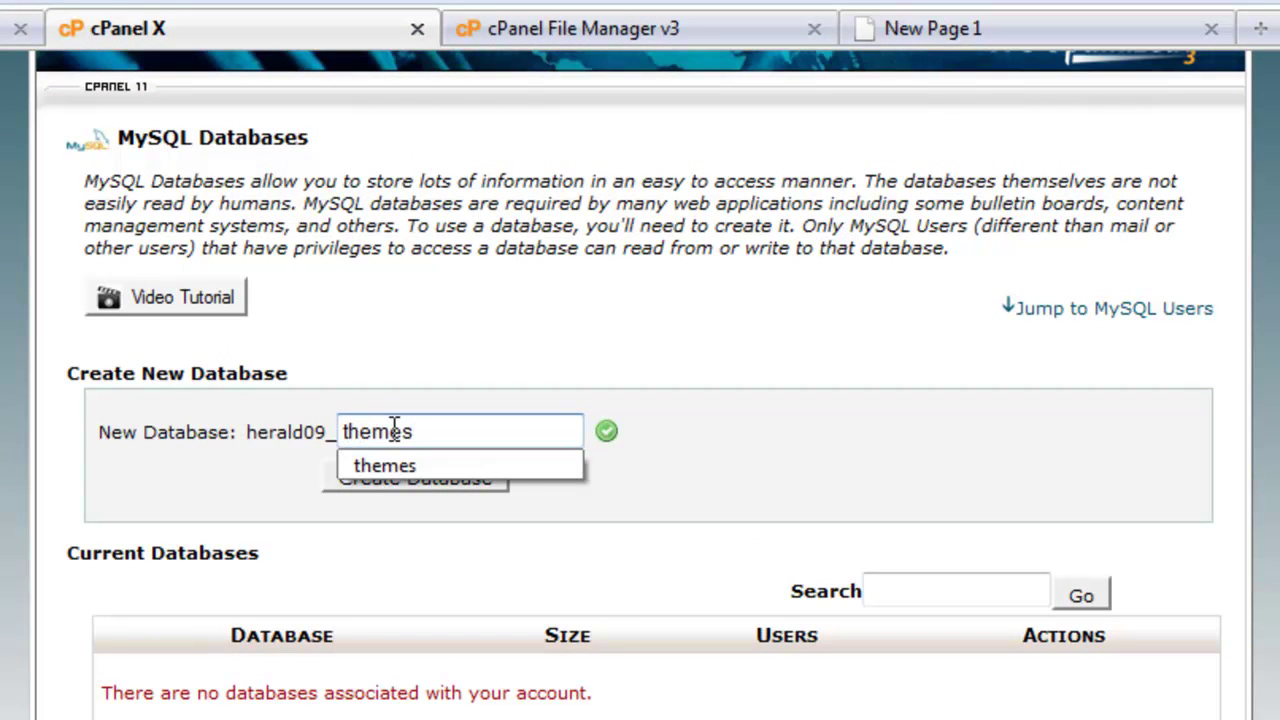
key(Return)
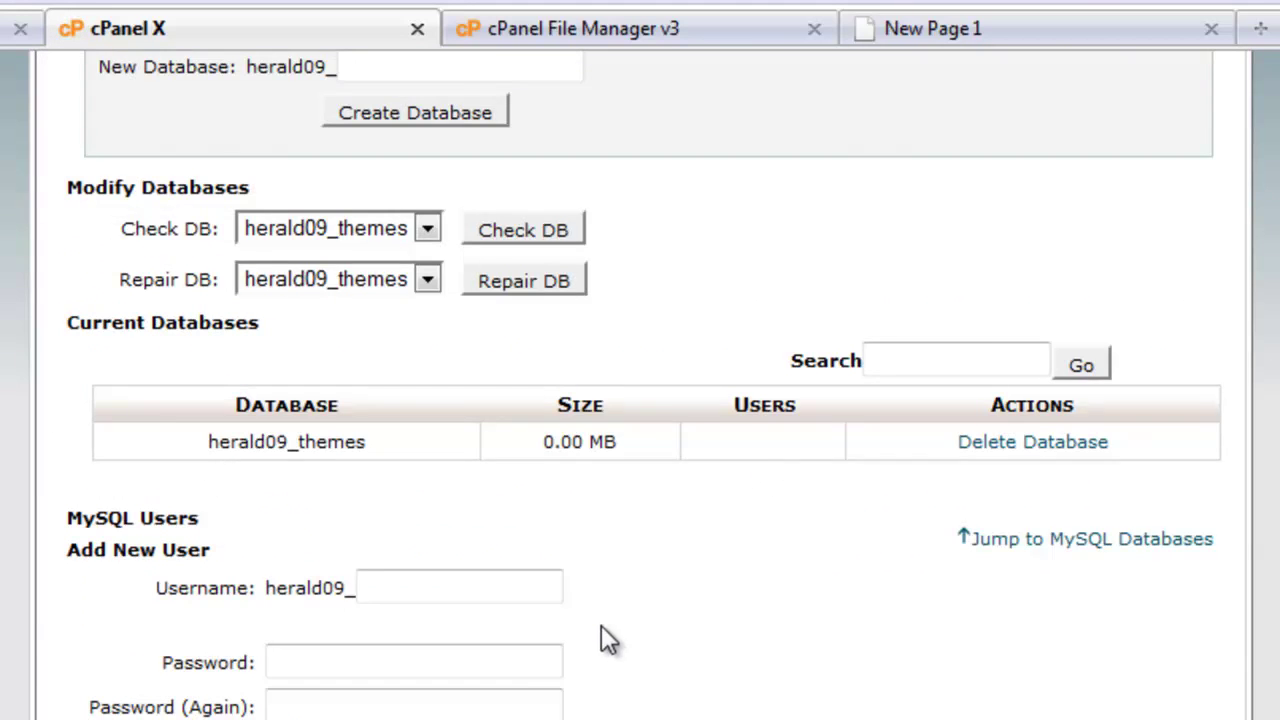
Create the database user herald09_themes with a generated strong password, copying the password
scroll(601, 625, down, 3)
click(432, 278)
text(themes)
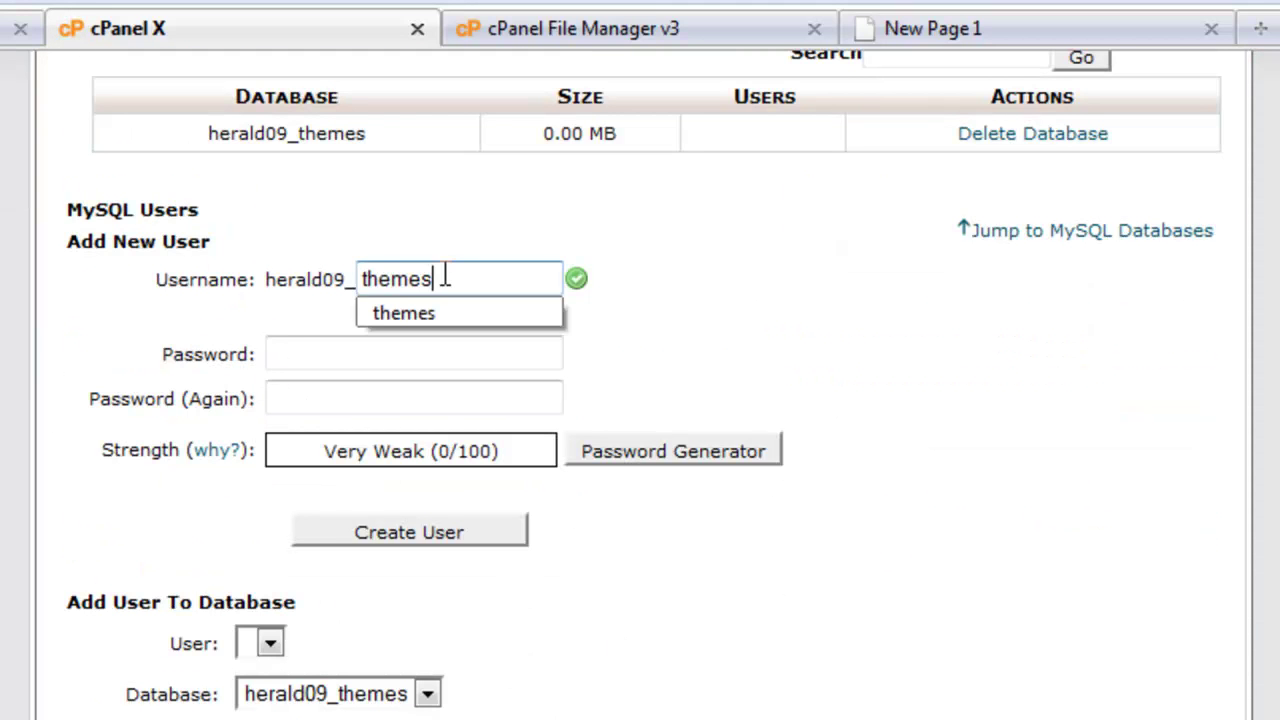
click(451, 354)
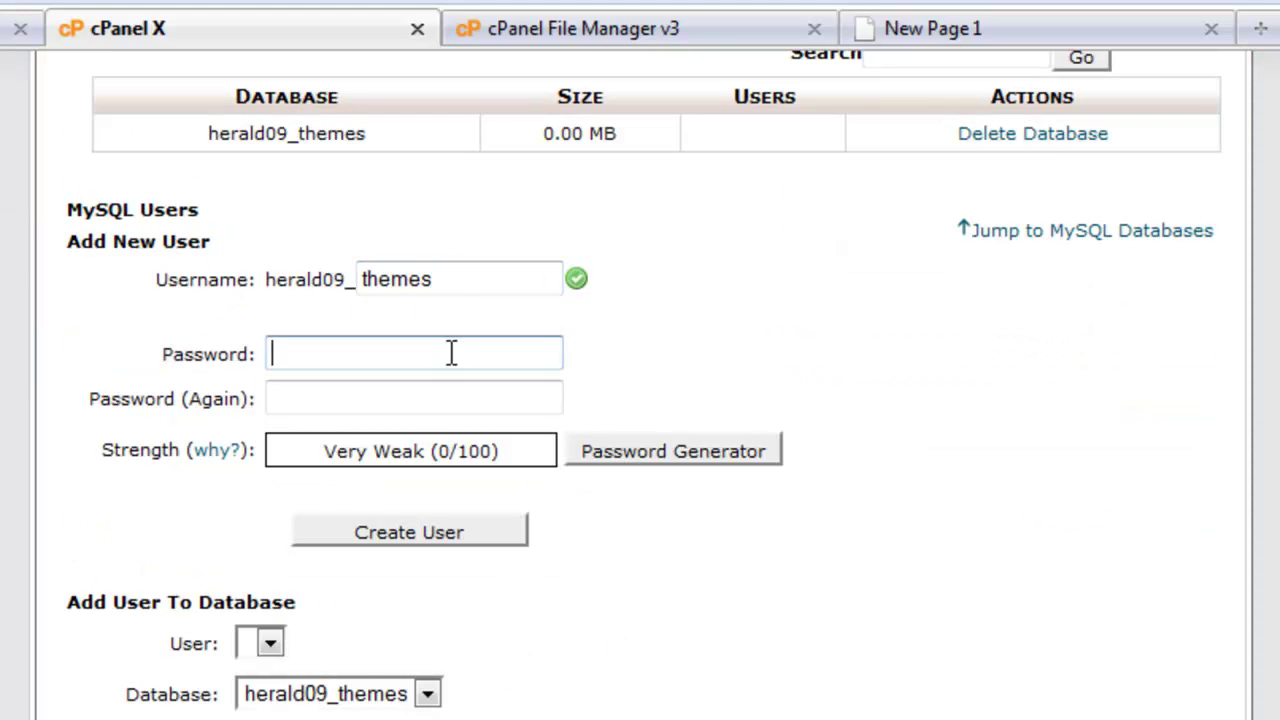
click(672, 452)
drag(586, 446, 350, 438)
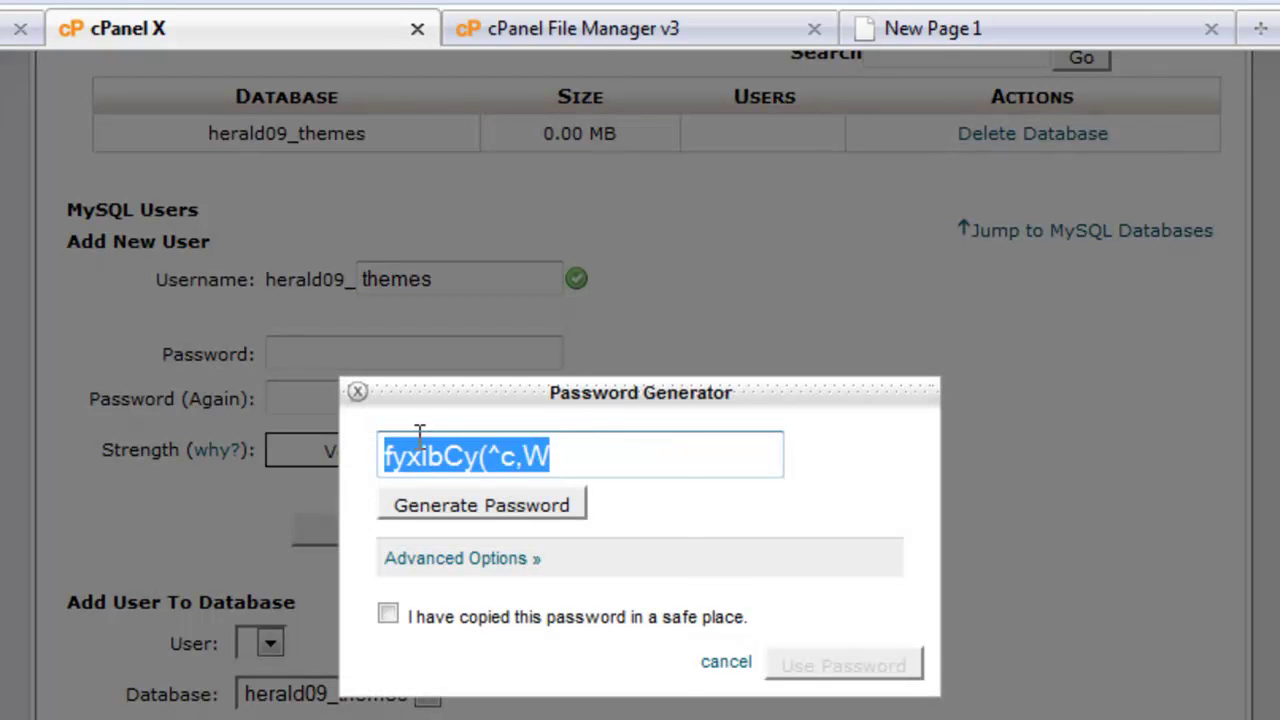
click(390, 616)
click(818, 670)
click(408, 540)
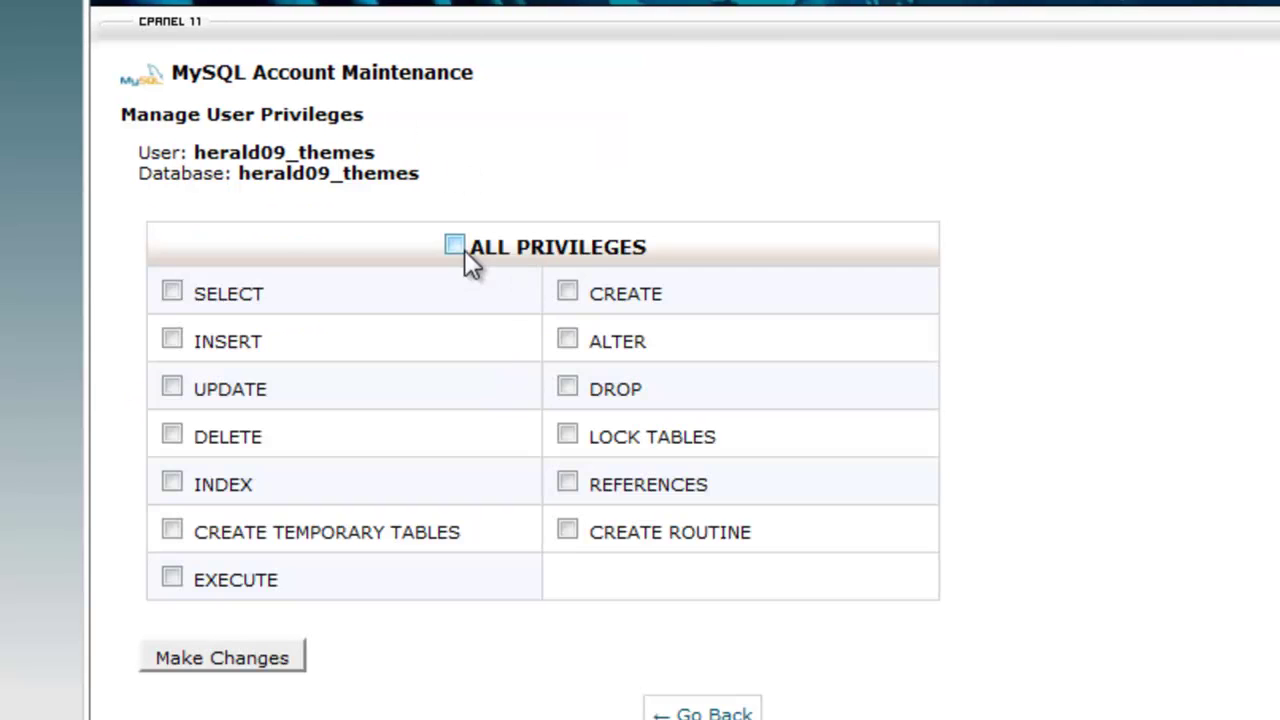
Grant the user ALL PRIVILEGES on the herald09_themes database
click(455, 246)
click(229, 651)
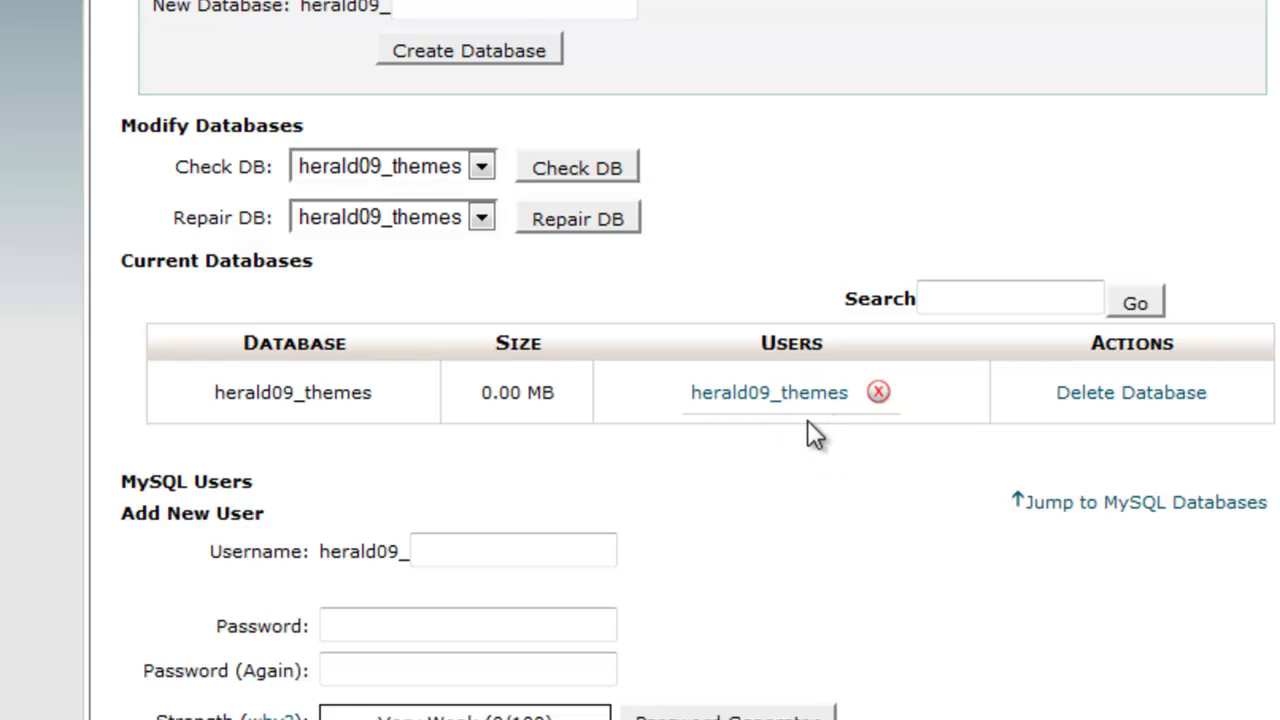
scroll(771, 379, up, 3)
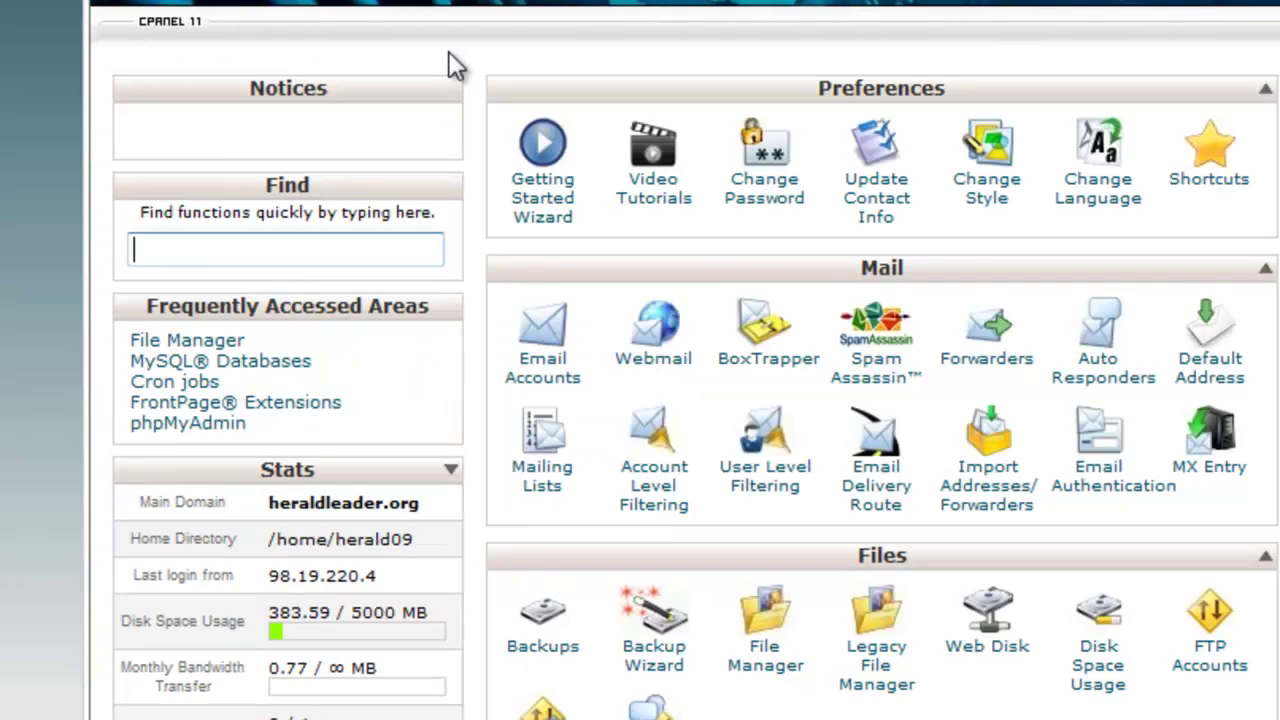
Import educhorg_wpthemes.sql into herald09_themes, producing ten them_ tables
scroll(742, 313, down, 10)
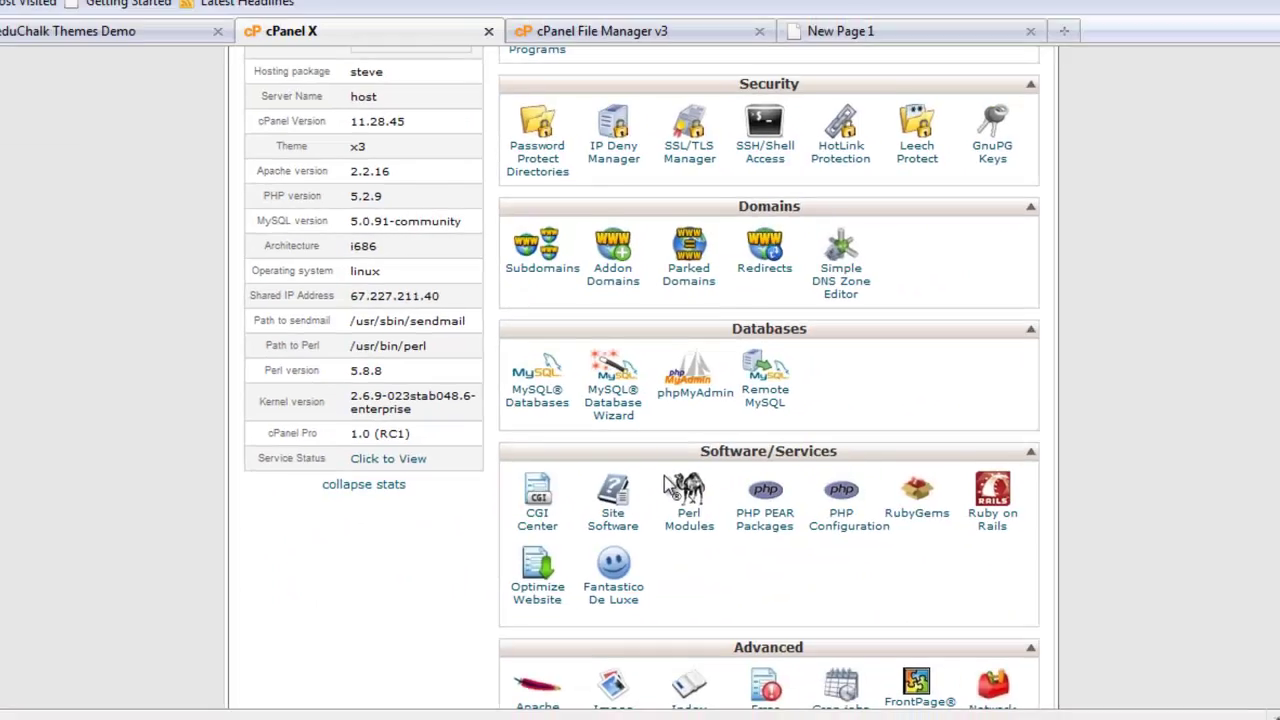
click(773, 660)
click(82, 180)
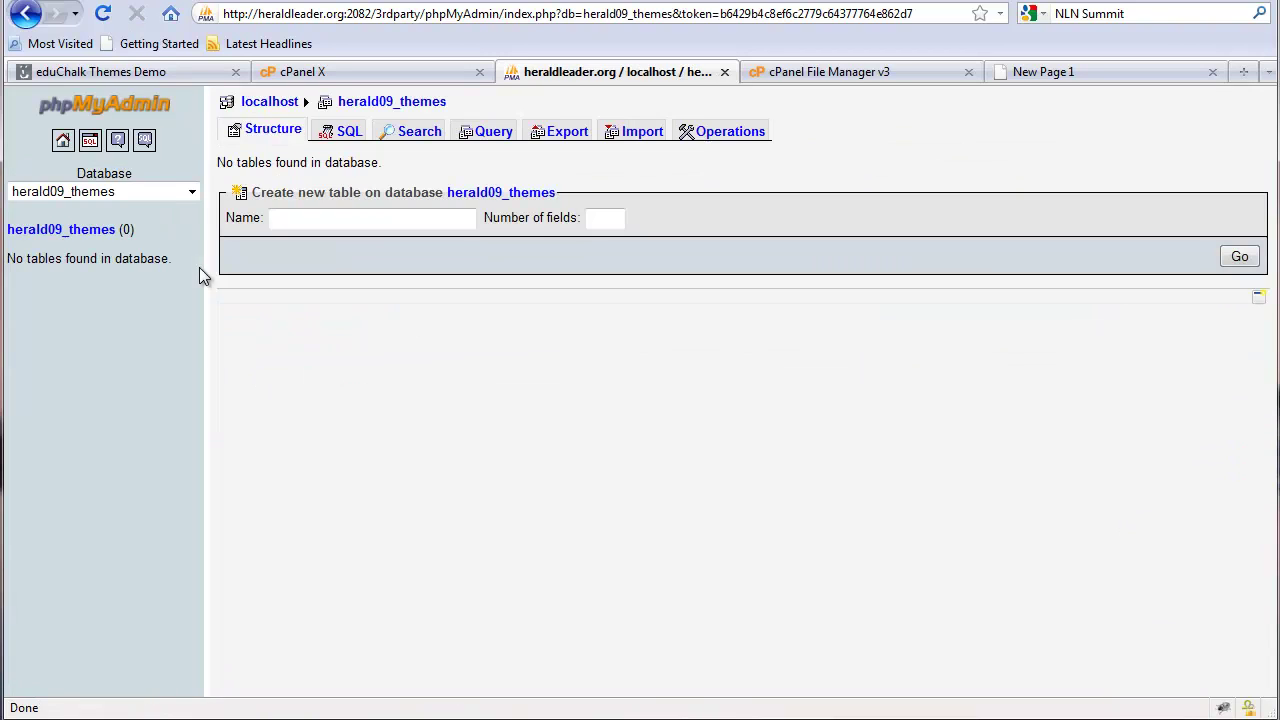
click(642, 135)
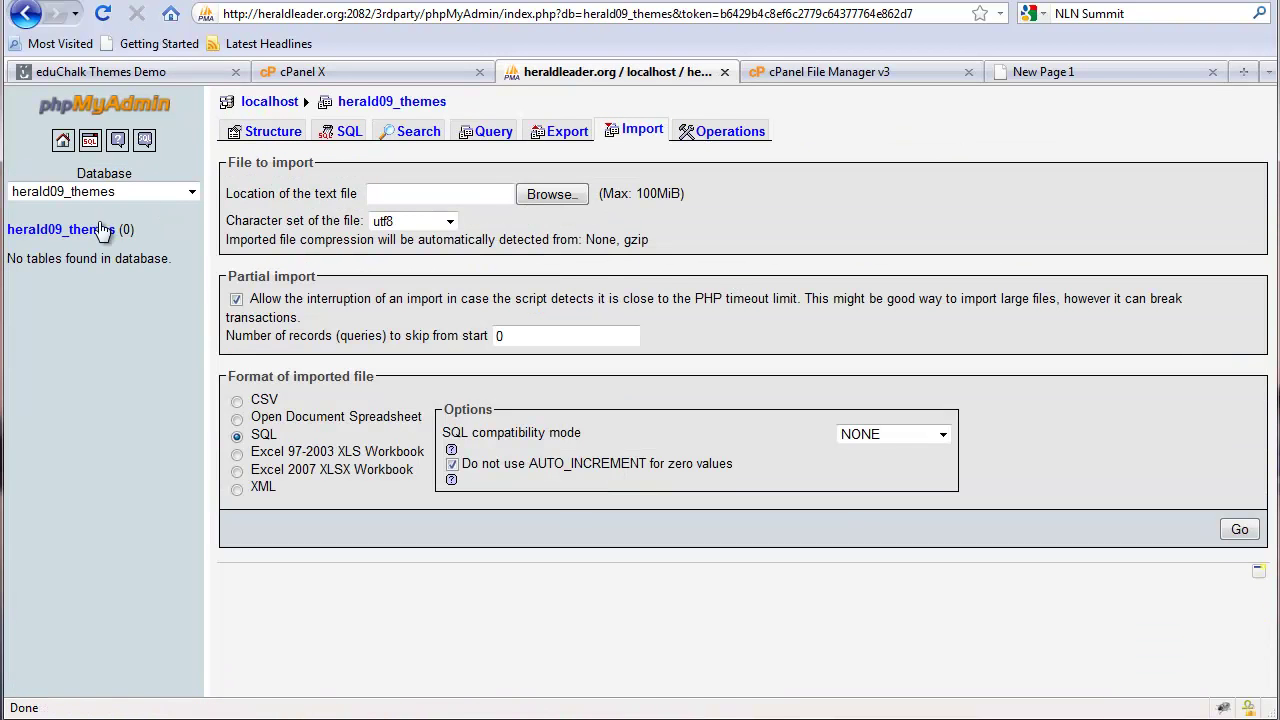
click(537, 194)
click(457, 136)
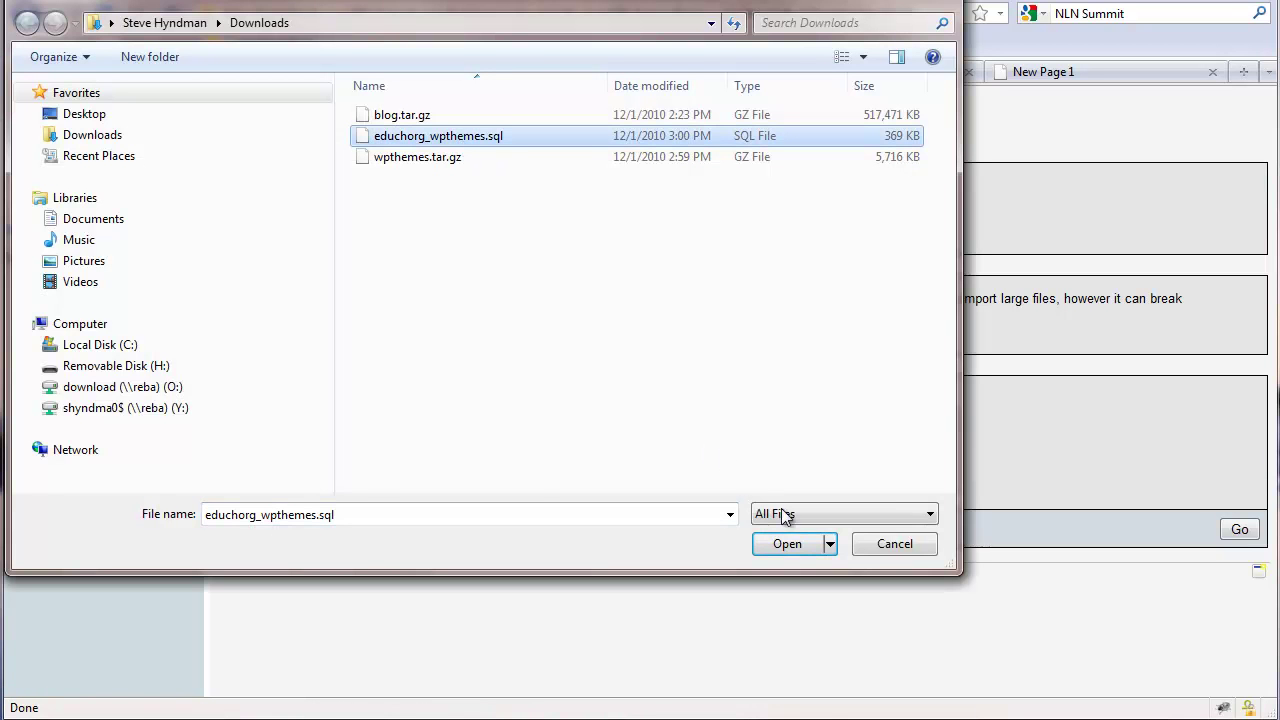
click(787, 543)
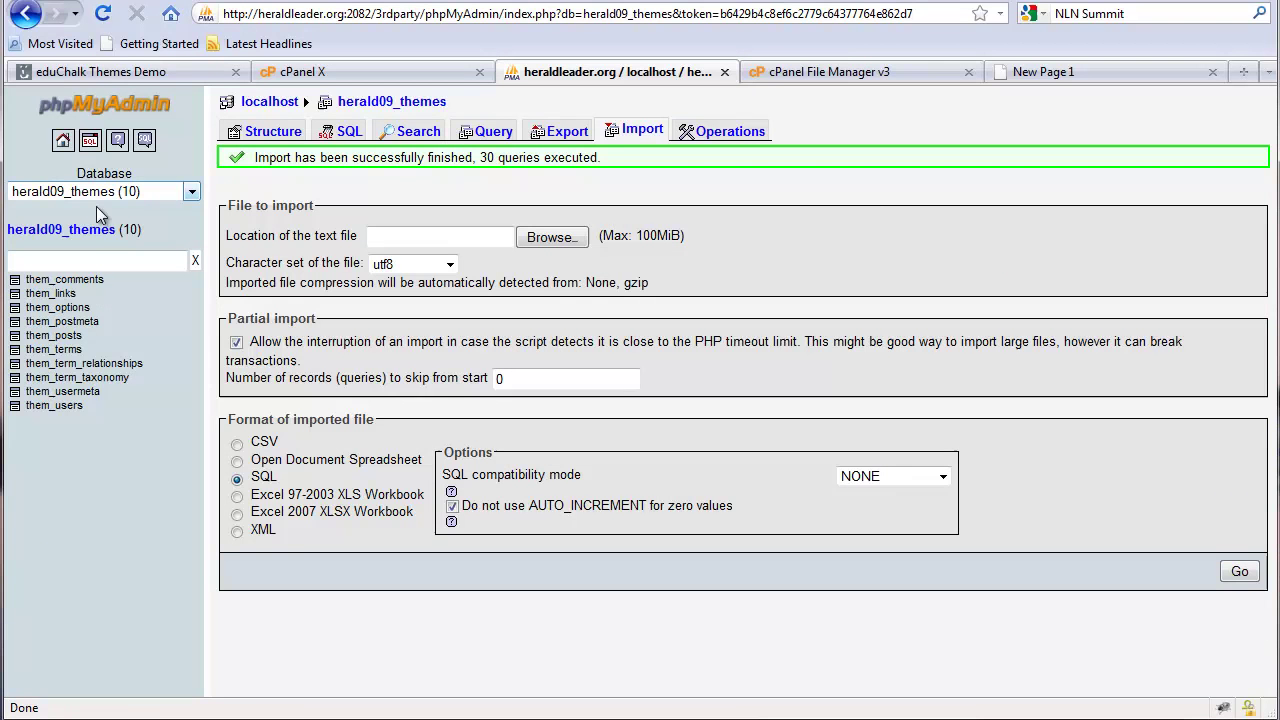
click(62, 229)
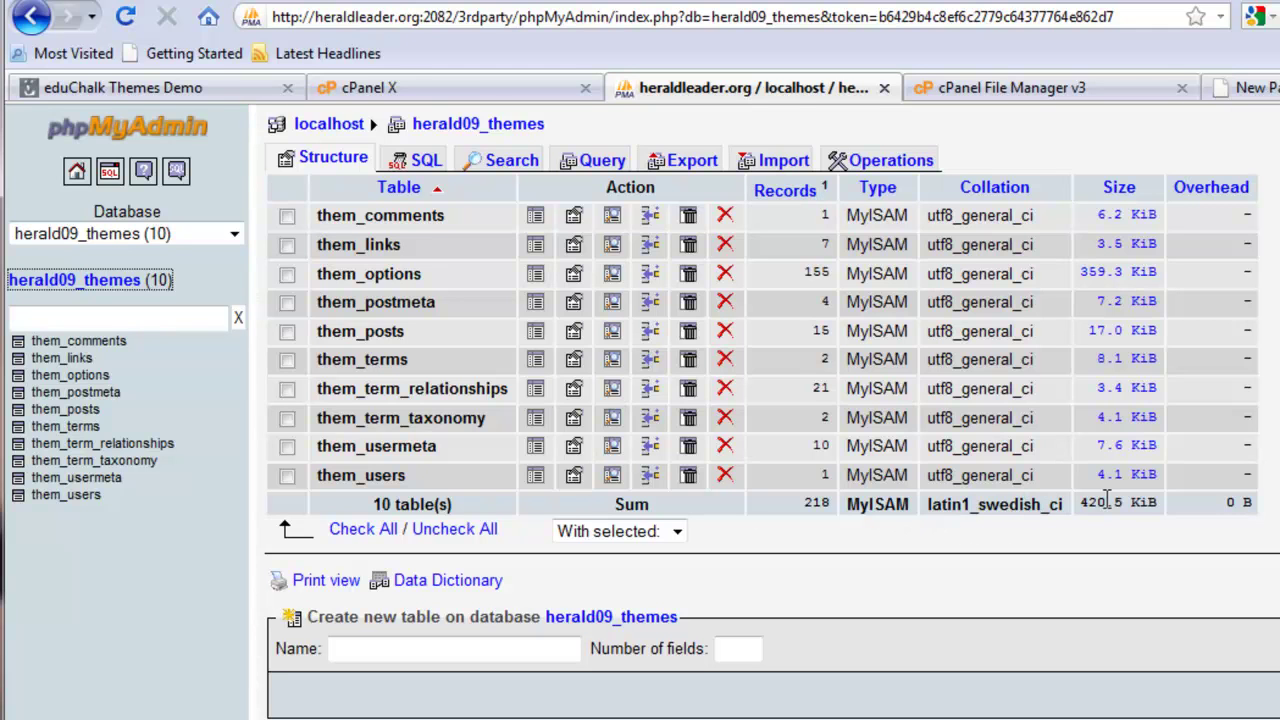
Set herald09_themes' collation to utf8_general_ci on the Operations page
click(868, 166)
click(475, 363)
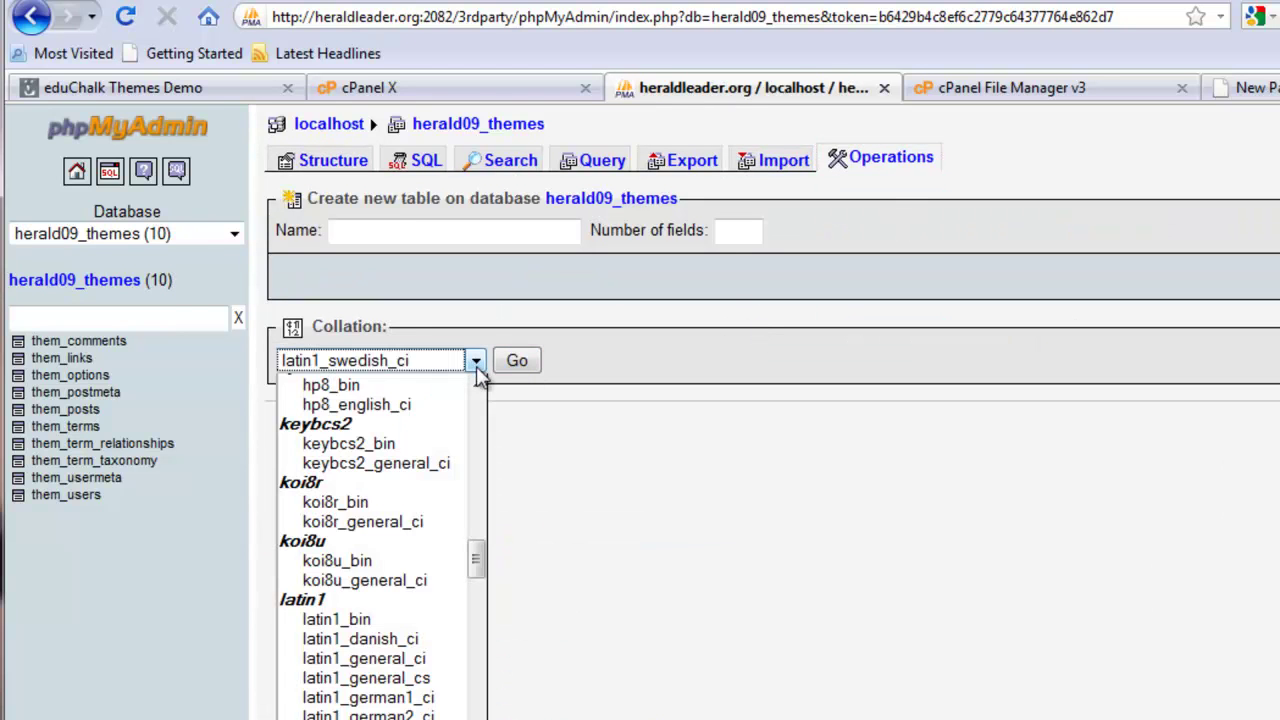
drag(480, 566, 482, 700)
click(398, 624)
click(520, 362)
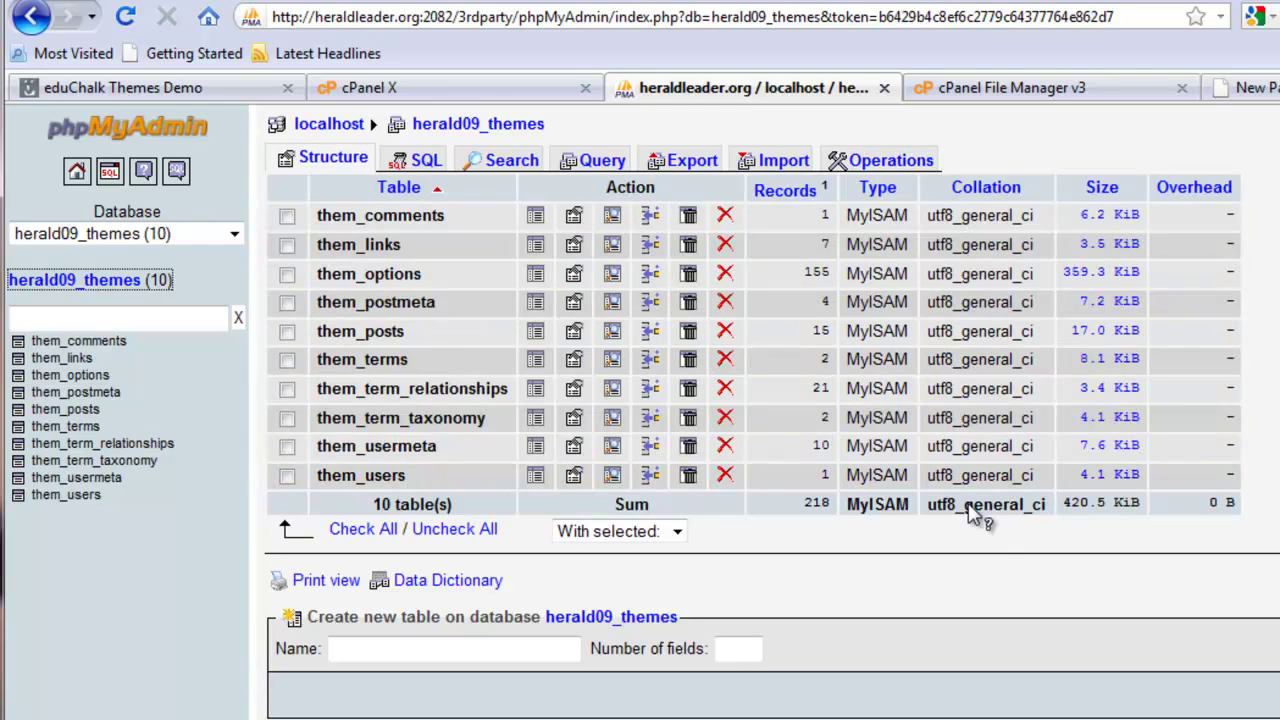
mouse_move(978, 512)
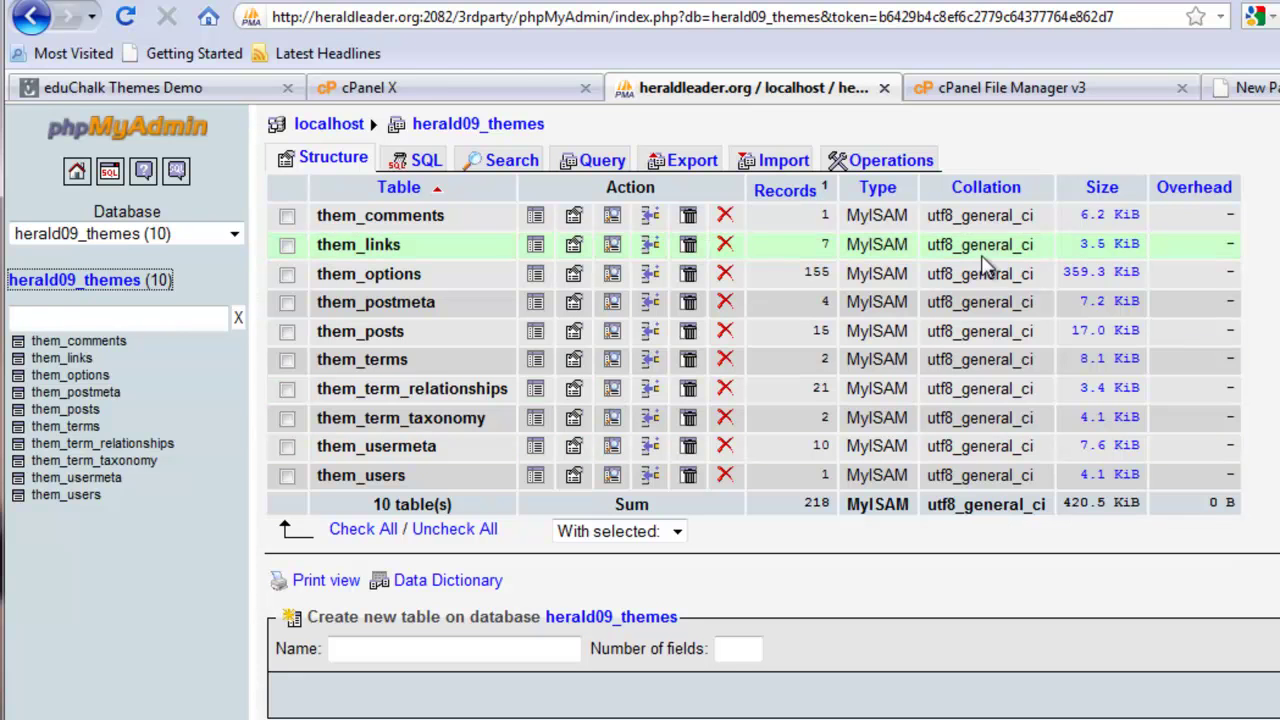
mouse_move(968, 481)
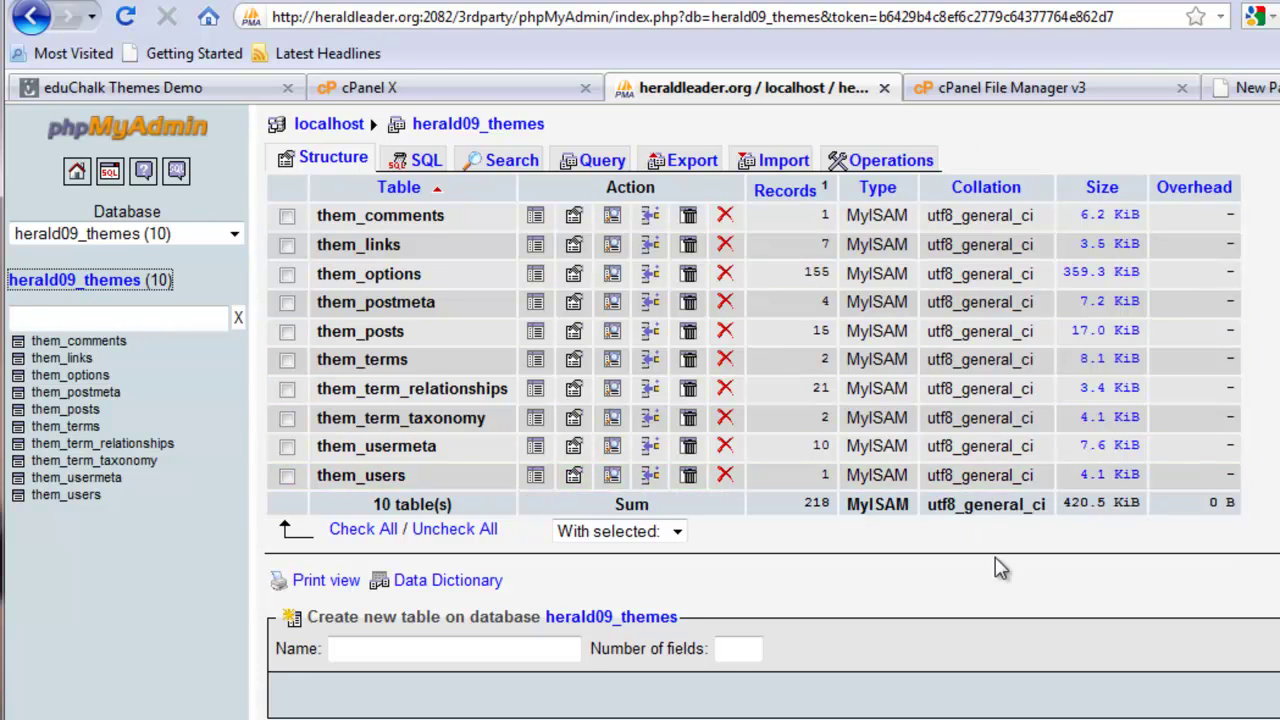
Open public_html/wpthemes/wp-config.php in File Manager's editor
click(442, 89)
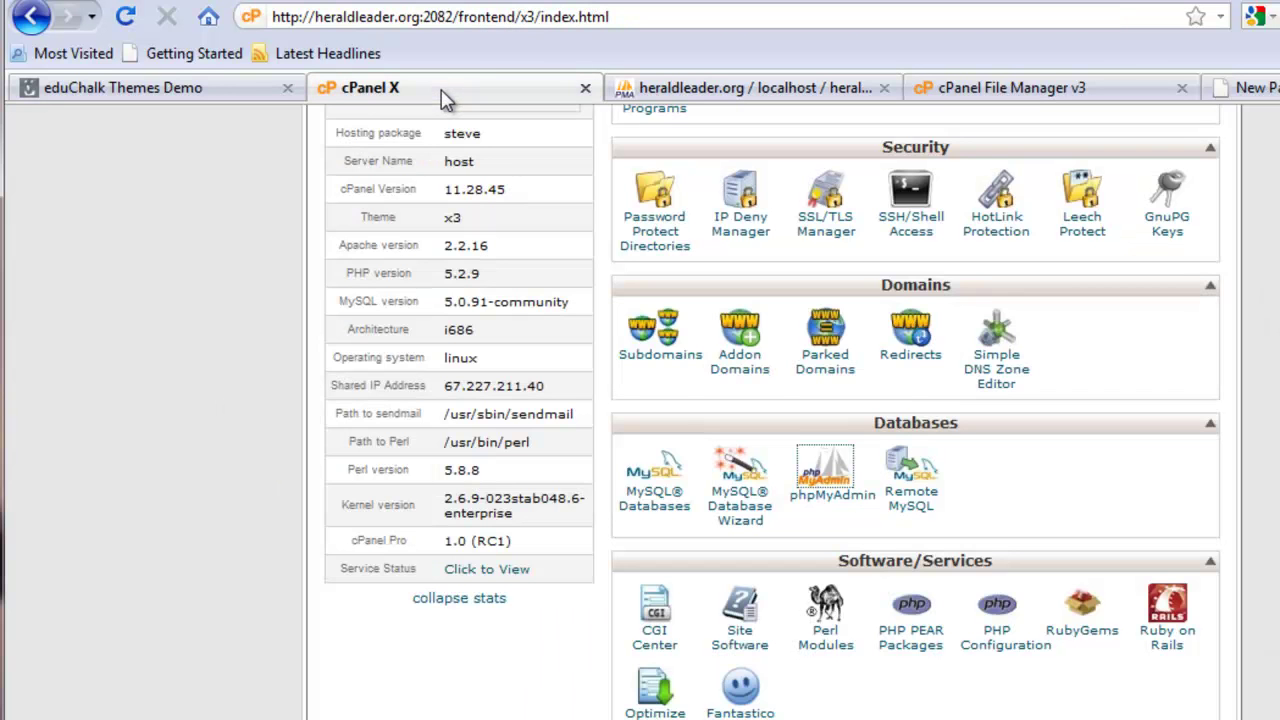
scroll(888, 424, up, 5)
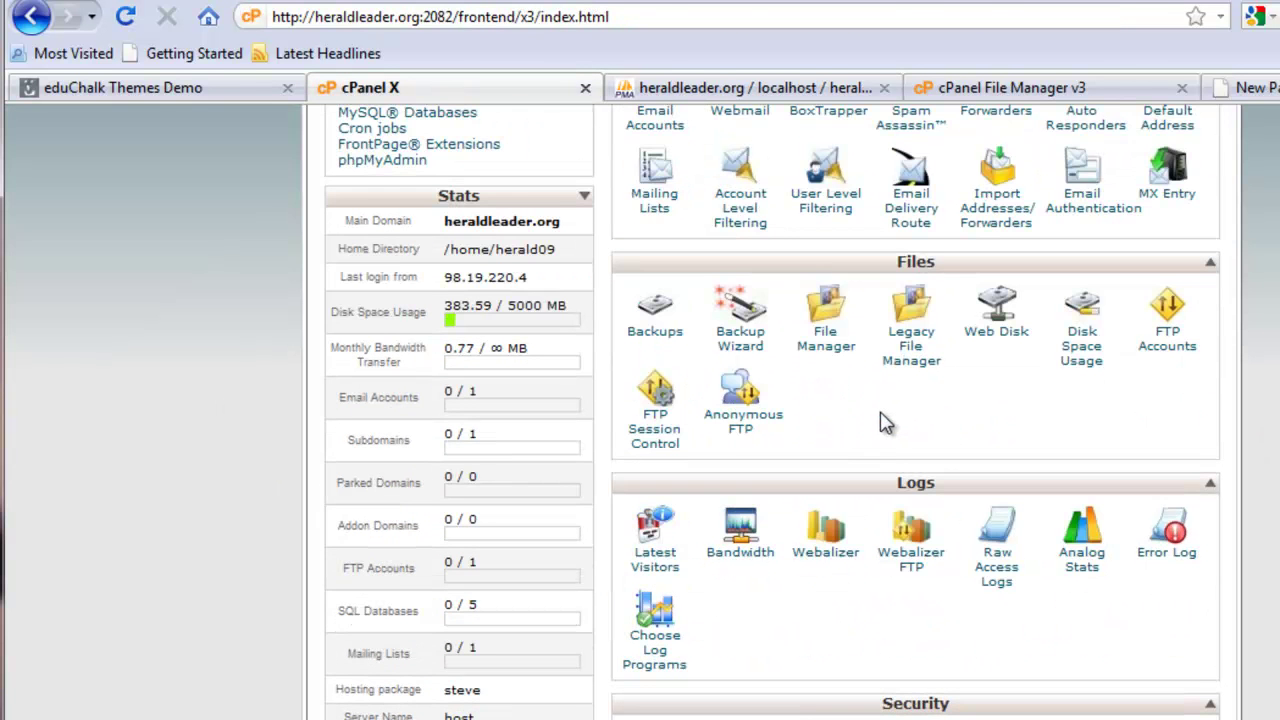
click(826, 318)
click(148, 552)
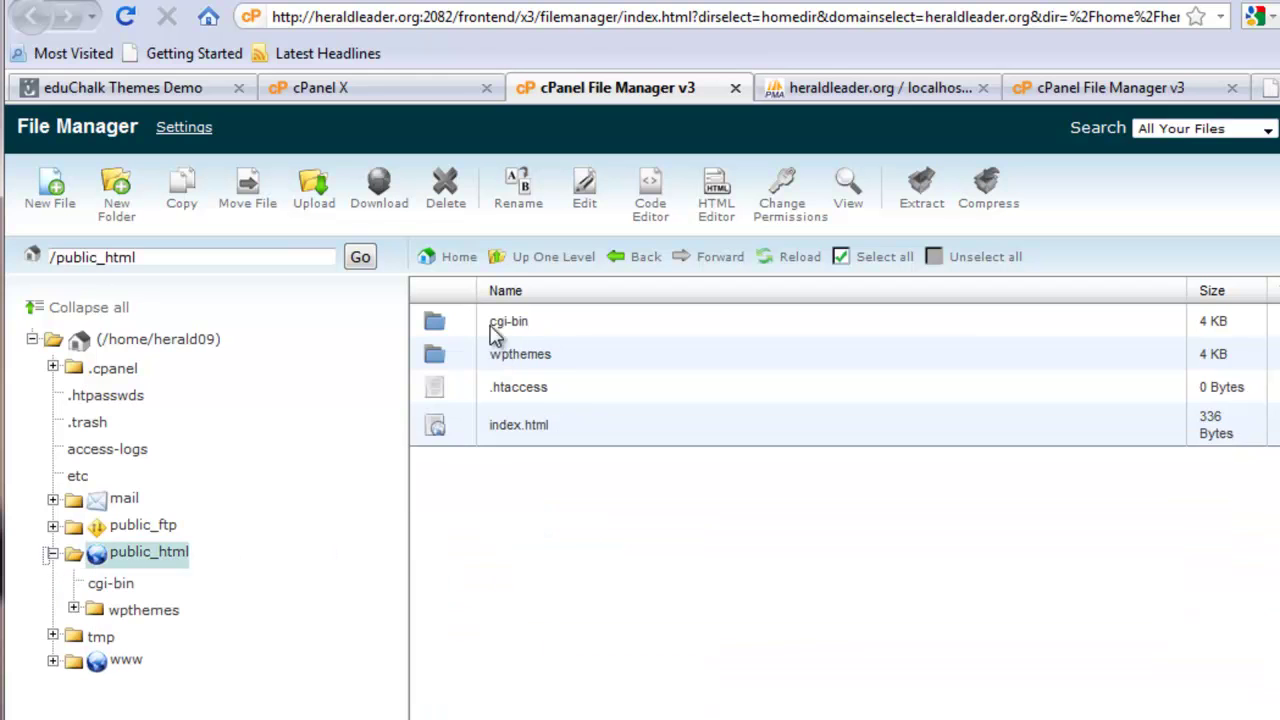
double_click(510, 354)
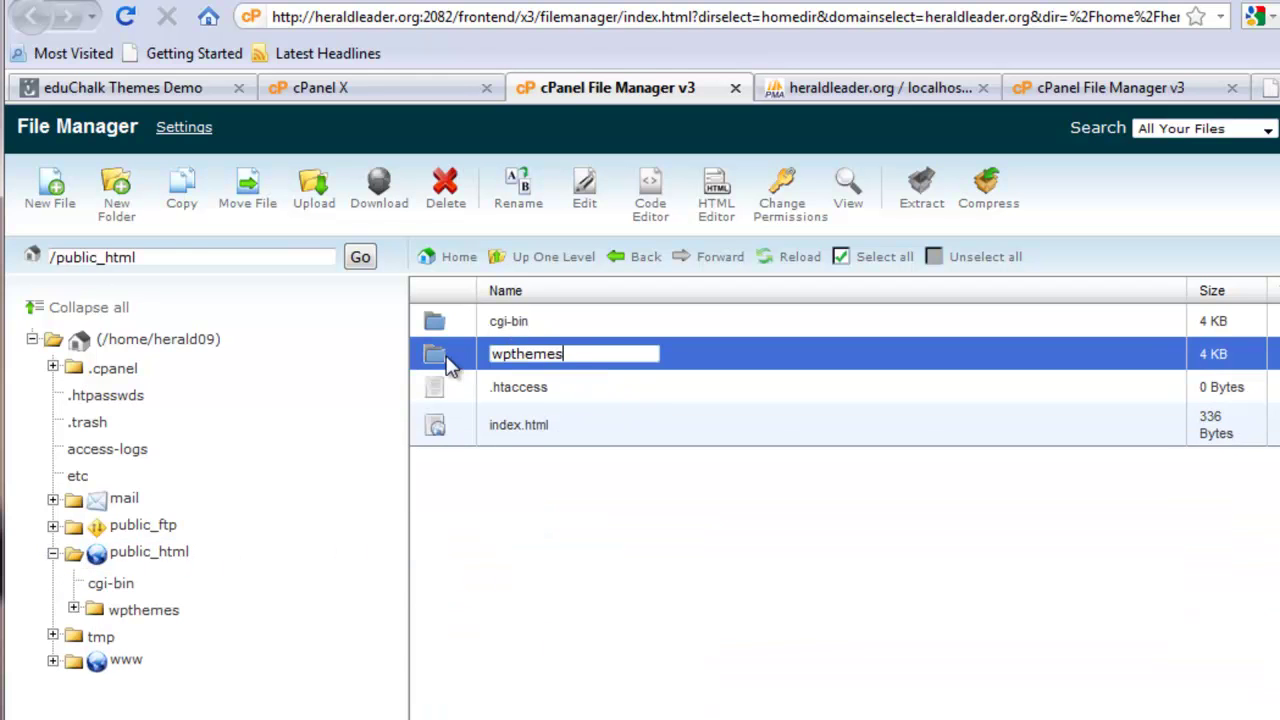
double_click(445, 363)
click(508, 612)
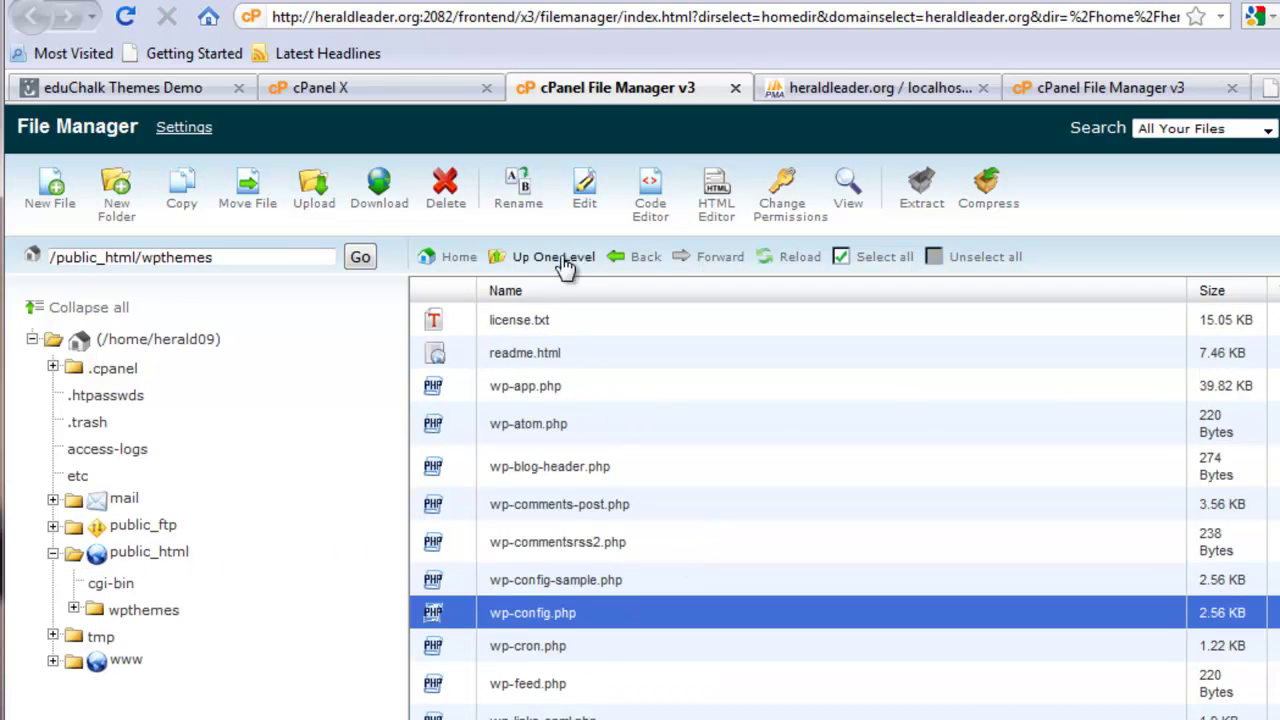
click(584, 200)
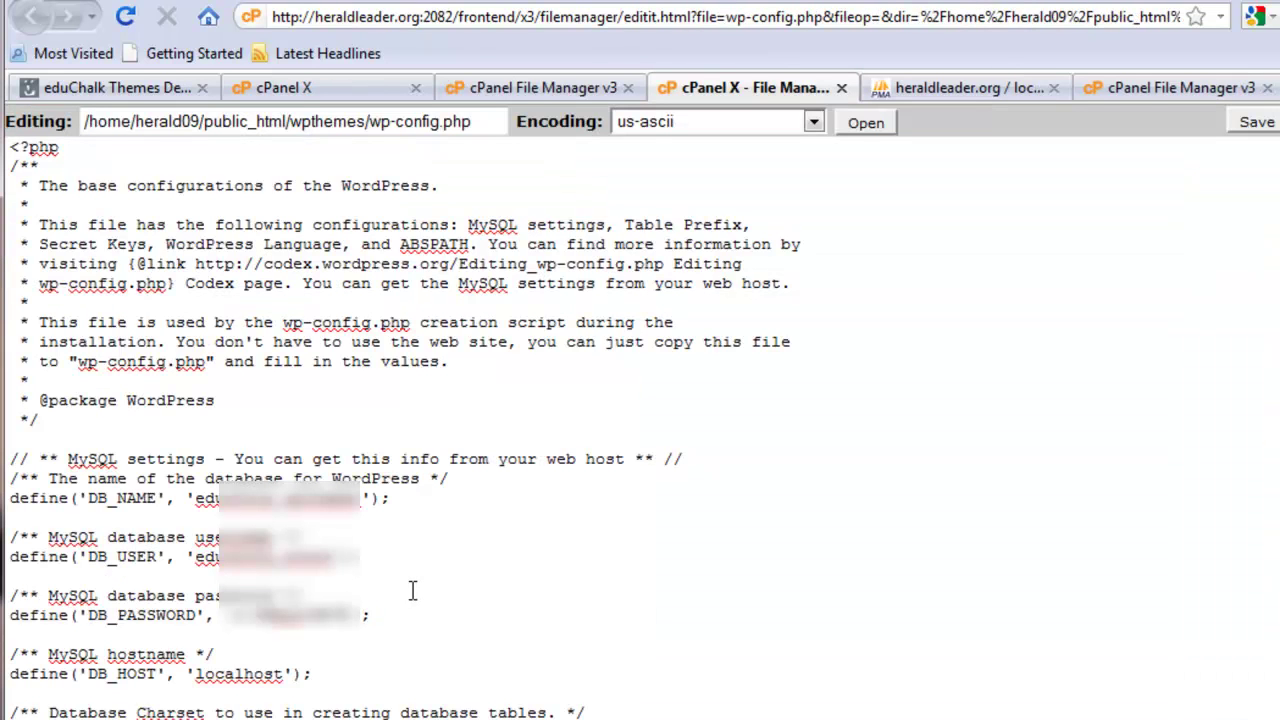
Set DB_PASSWORD to the new password and DB_USER and DB_NAME to herald09_themes
key(BackSpace)
key(BackSpace)
key(BackSpace)
key(BackSpace)
key(BackSpace)
key(BackSpace)
key(BackSpace)
key(BackSpace)
key(BackSpace)
key(BackSpace)
key(BackSpace)
key(BackSpace)
key(BackSpace)
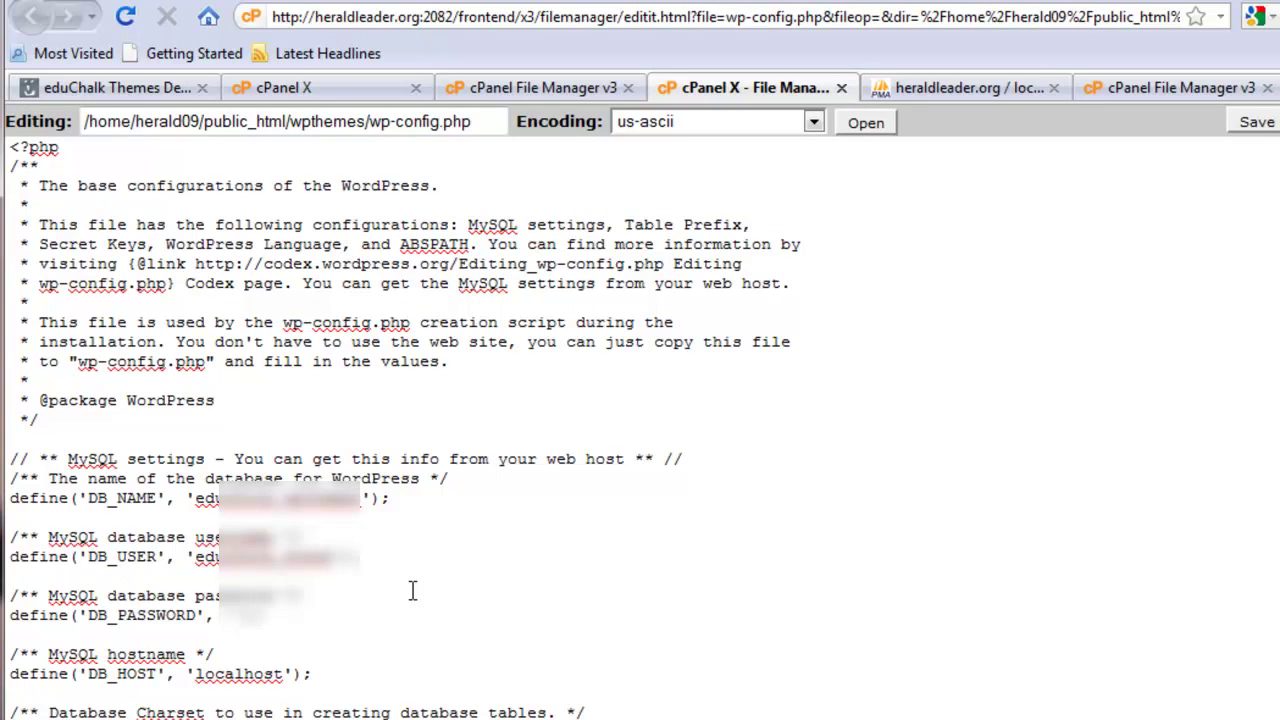
key(ctrl+v)
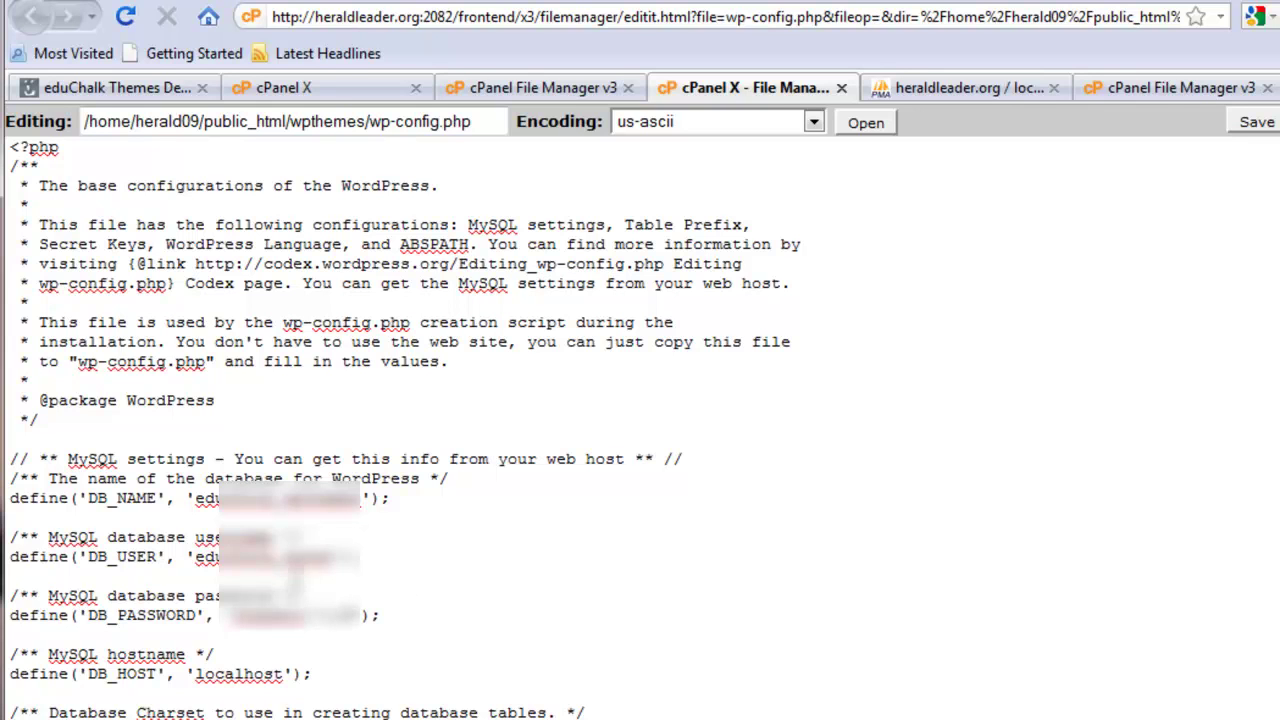
click(387, 554)
key(BackSpace)
key(BackSpace)
key(BackSpace)
key(BackSpace)
key(BackSpace)
key(BackSpace)
key(BackSpace)
key(BackSpace)
key(BackSpace)
key(BackSpace)
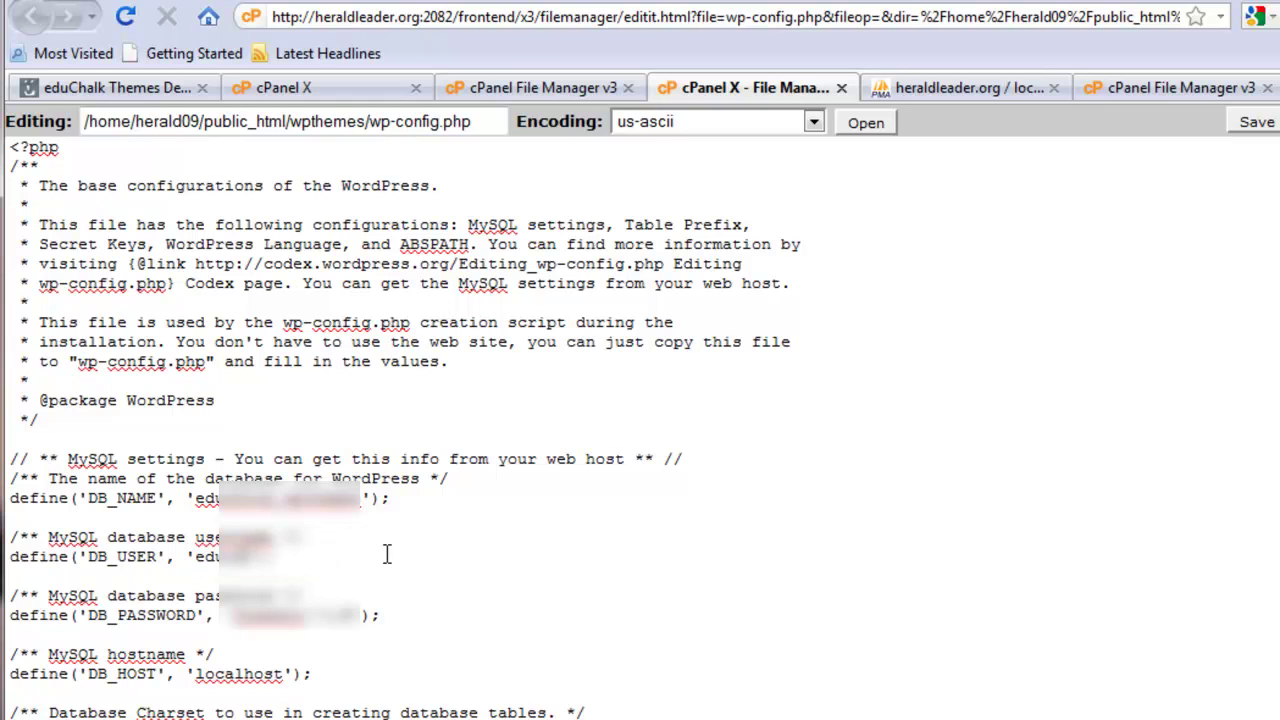
key(BackSpace)
key(BackSpace)
key(ctrl+v)
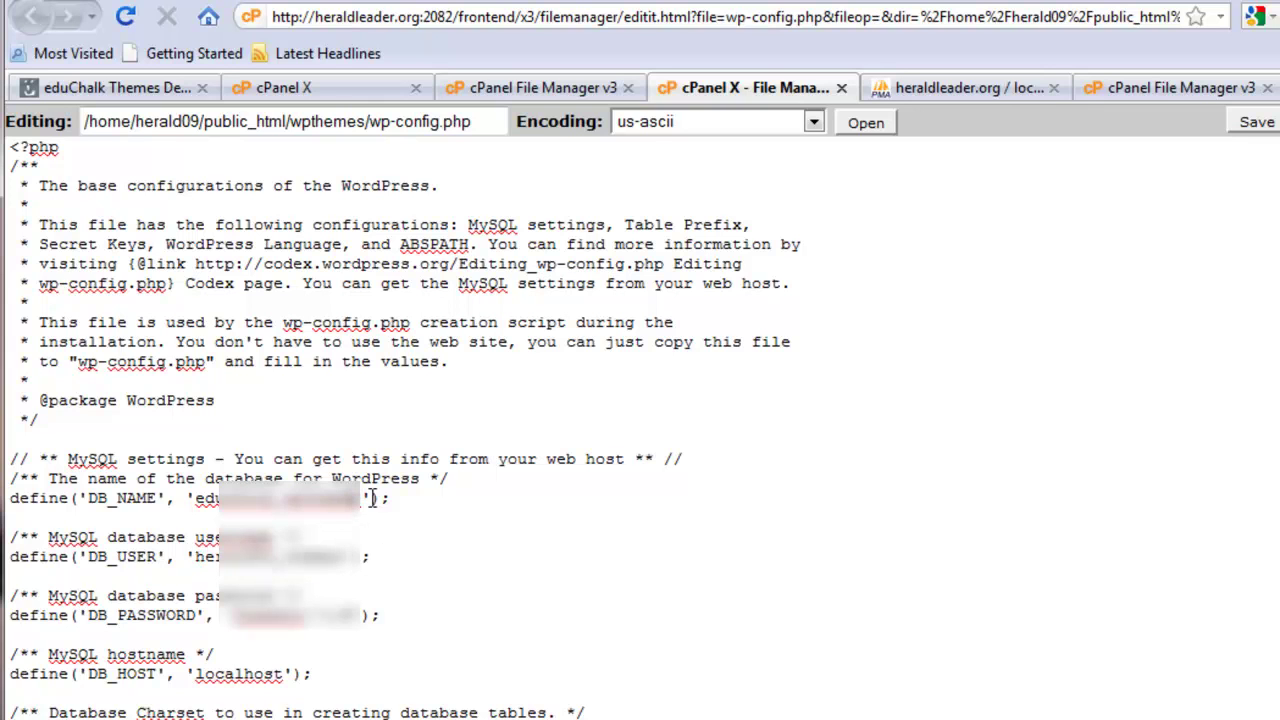
key(BackSpace)
key(BackSpace)
key(BackSpace)
key(BackSpace)
key(BackSpace)
key(BackSpace)
key(BackSpace)
key(BackSpace)
key(BackSpace)
key(BackSpace)
key(BackSpace)
key(BackSpace)
key(BackSpace)
key(BackSpace)
key(BackSpace)
key(BackSpace)
key(BackSpace)
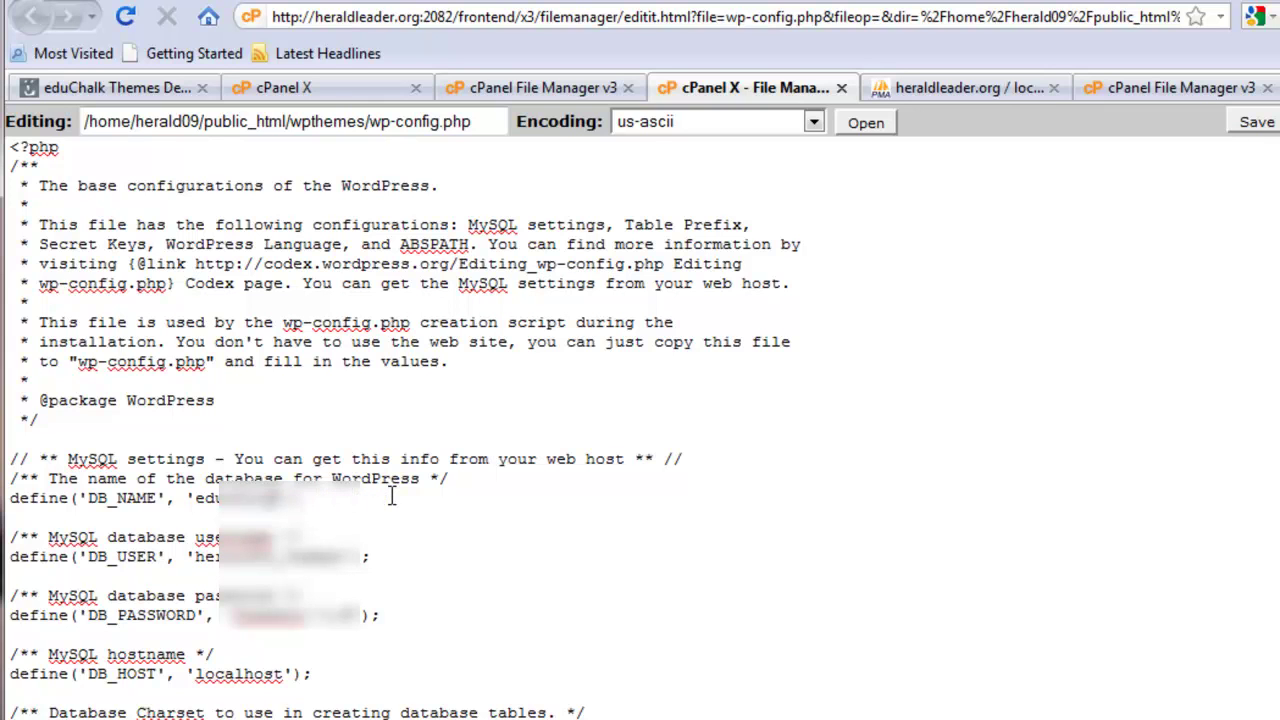
key(ctrl+v)
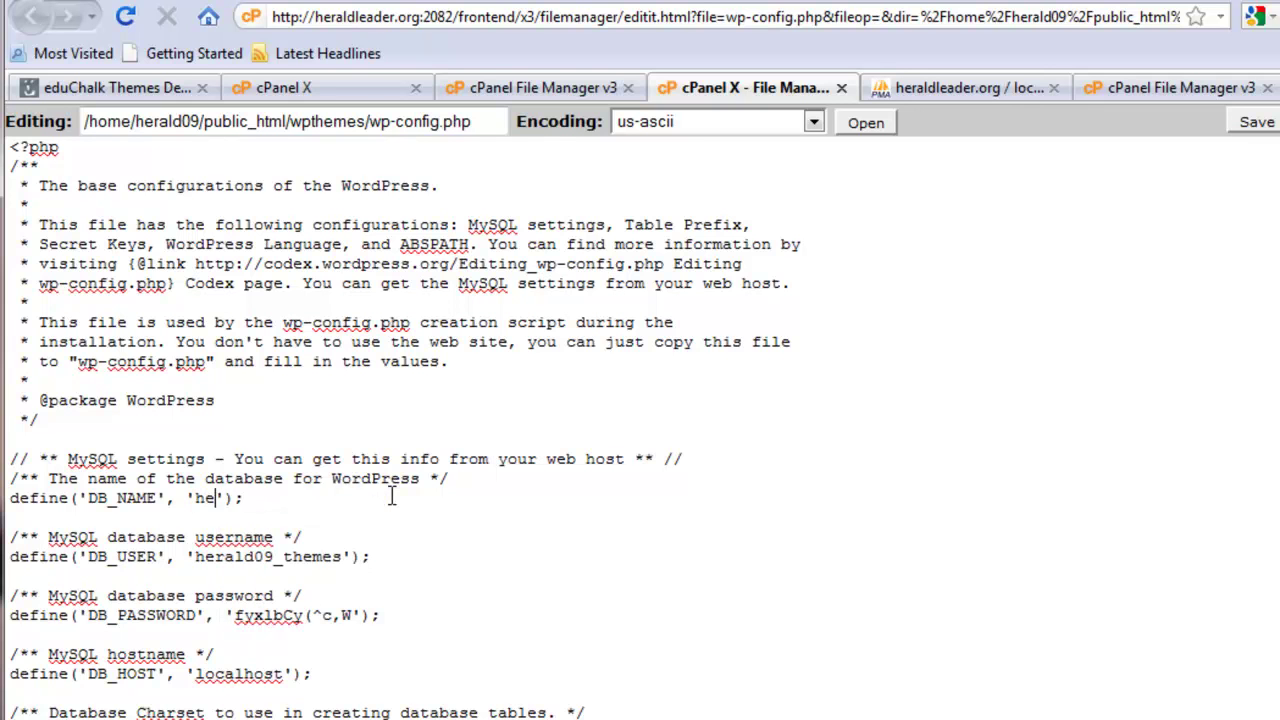
Copy the four freshly generated authentication key lines from the WordPress secret-key page, then close that page
scroll(490, 596, down, 9)
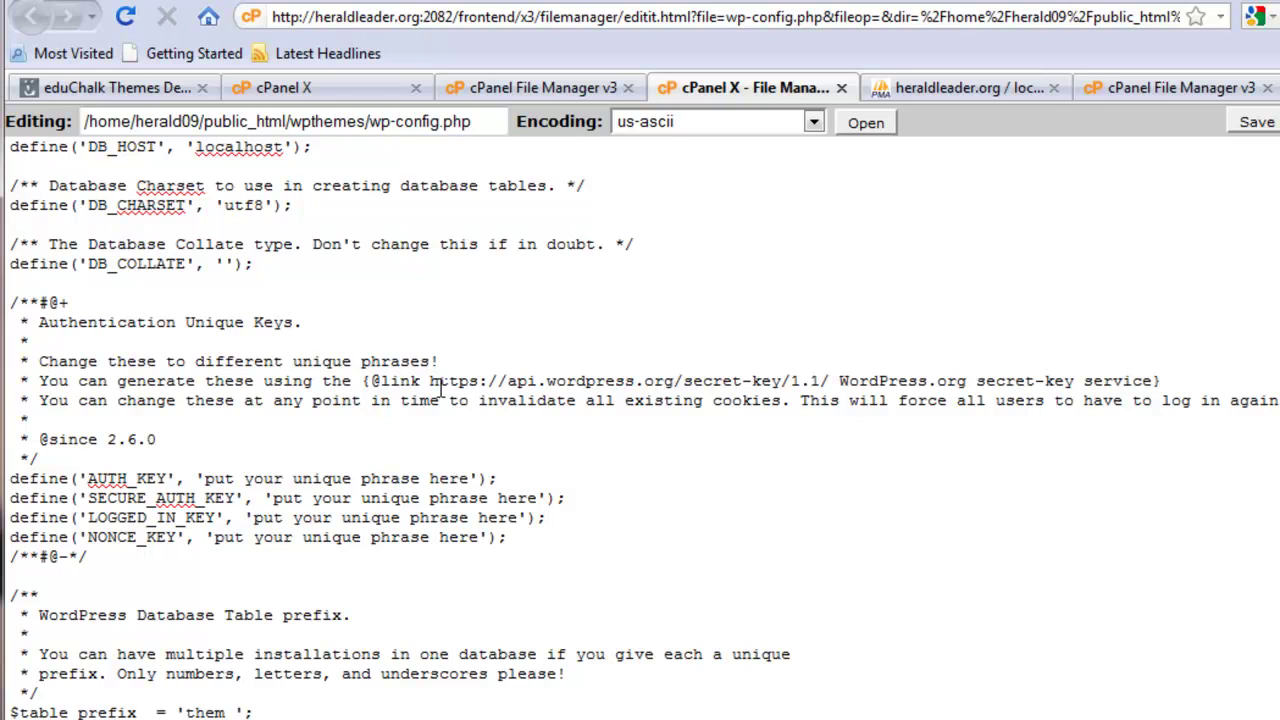
drag(435, 387, 822, 372)
right_click(785, 386)
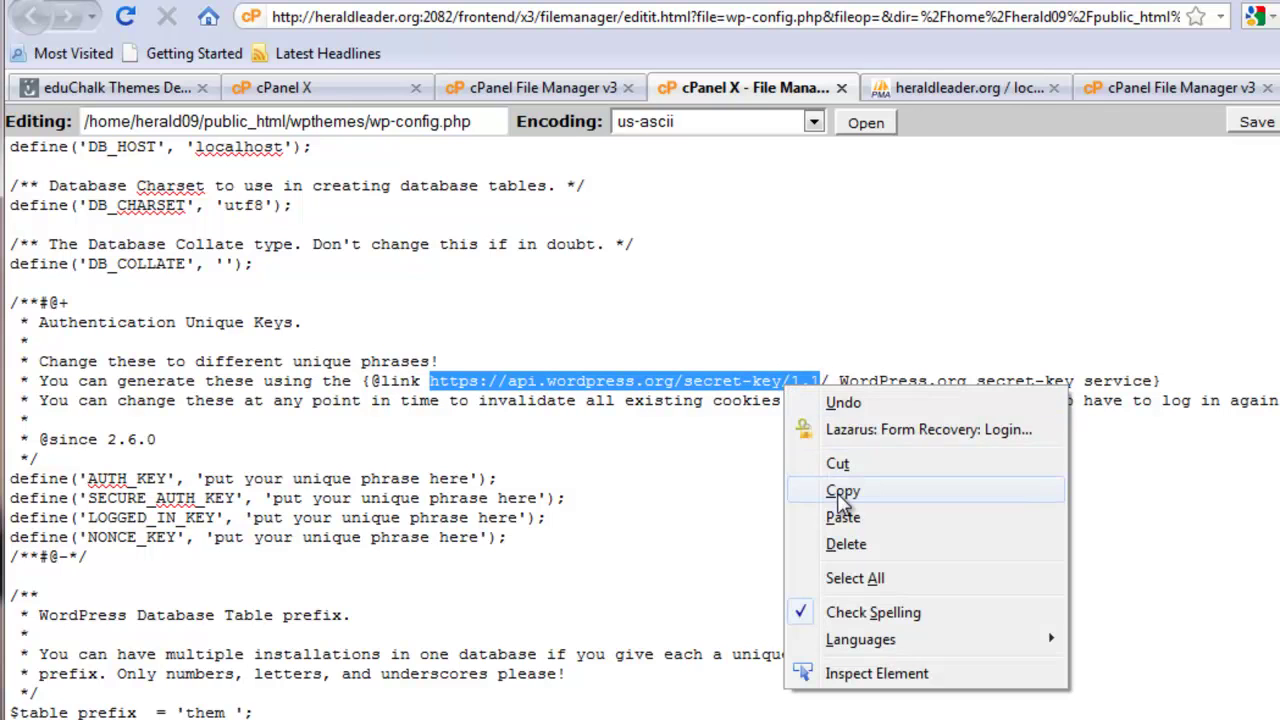
click(812, 486)
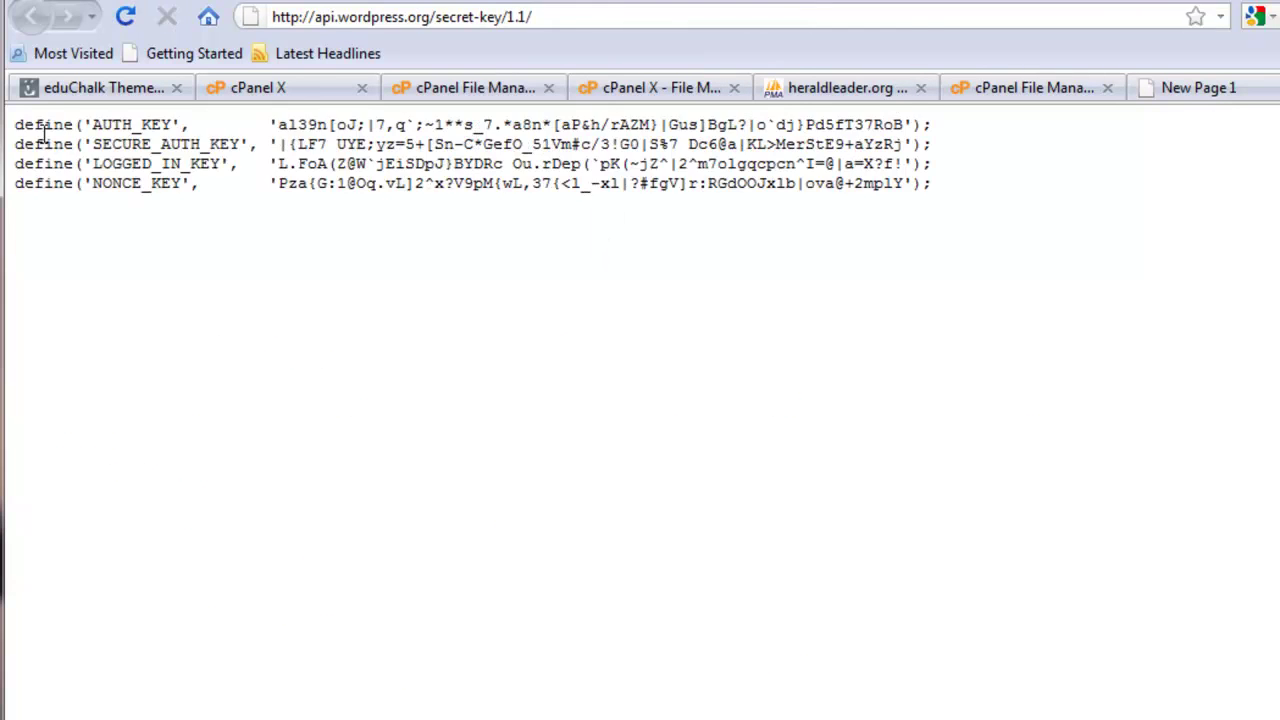
drag(18, 124, 1070, 195)
right_click(800, 155)
click(852, 170)
key(ctrl+w)
Replace the four placeholder key lines in wp-config.php with the copied keys and save the file
drag(12, 478, 578, 535)
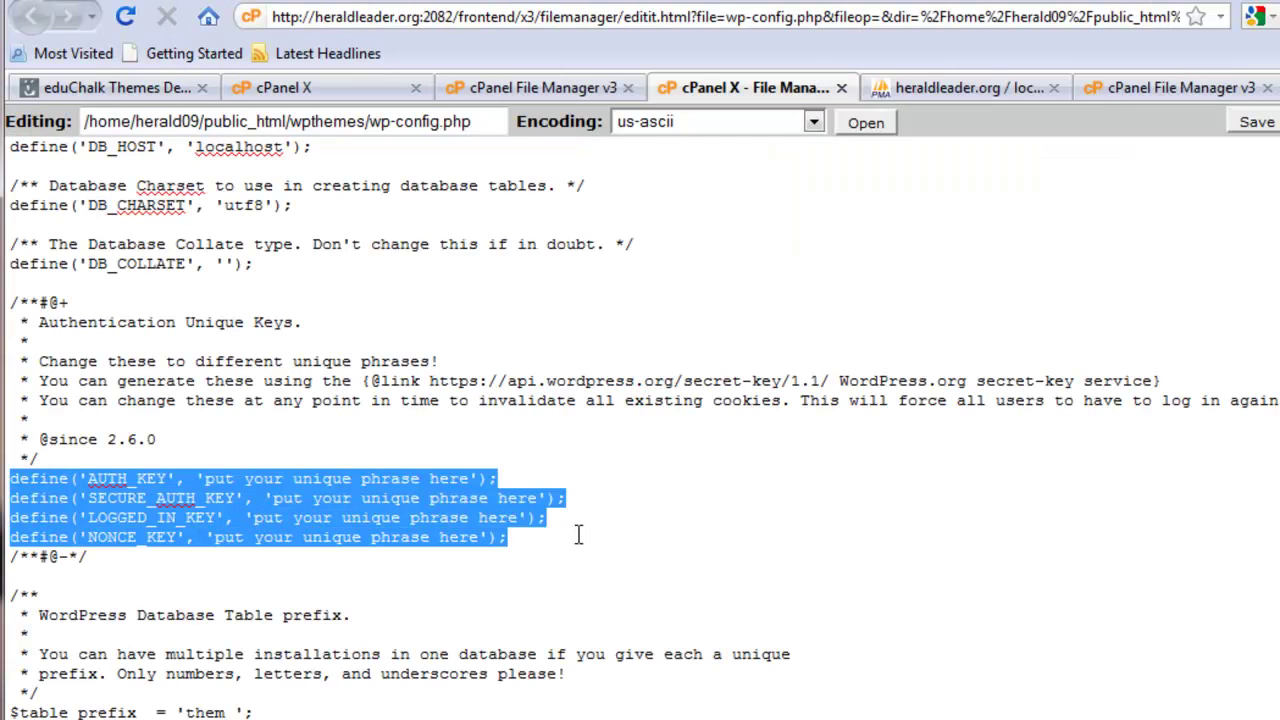
key(ctrl+v)
key(BackSpace)
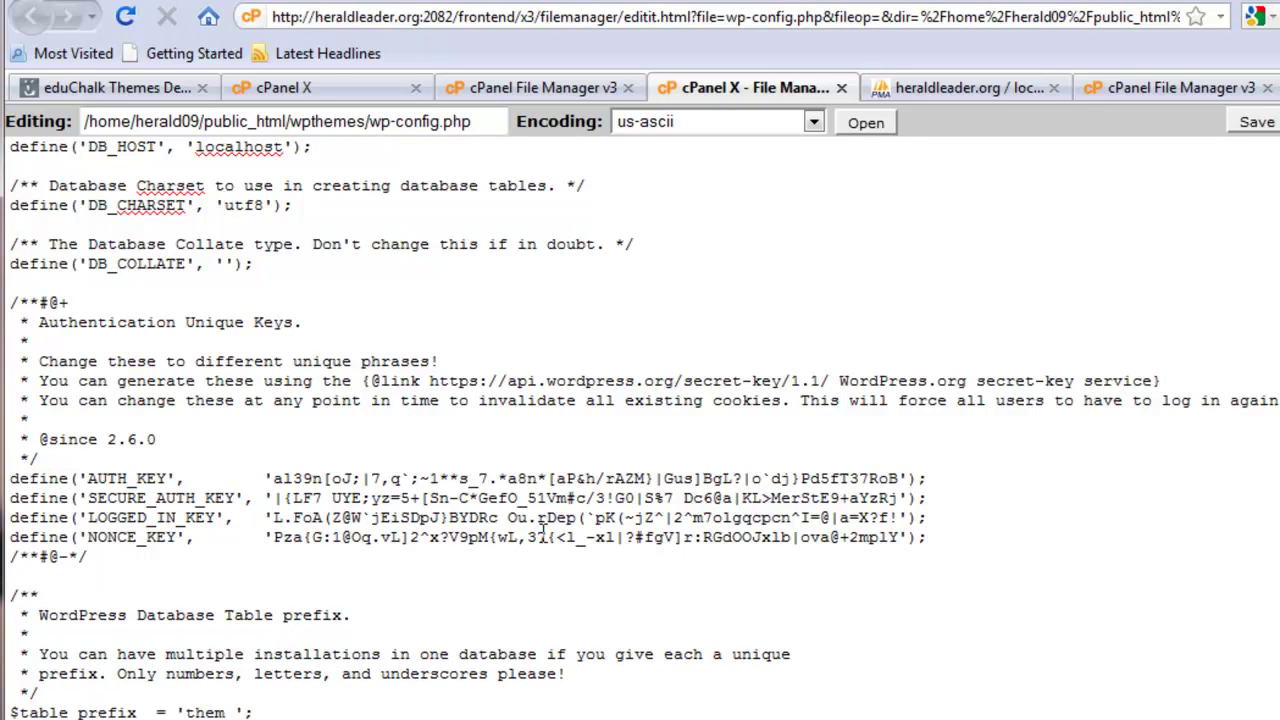
scroll(538, 595, down, 1)
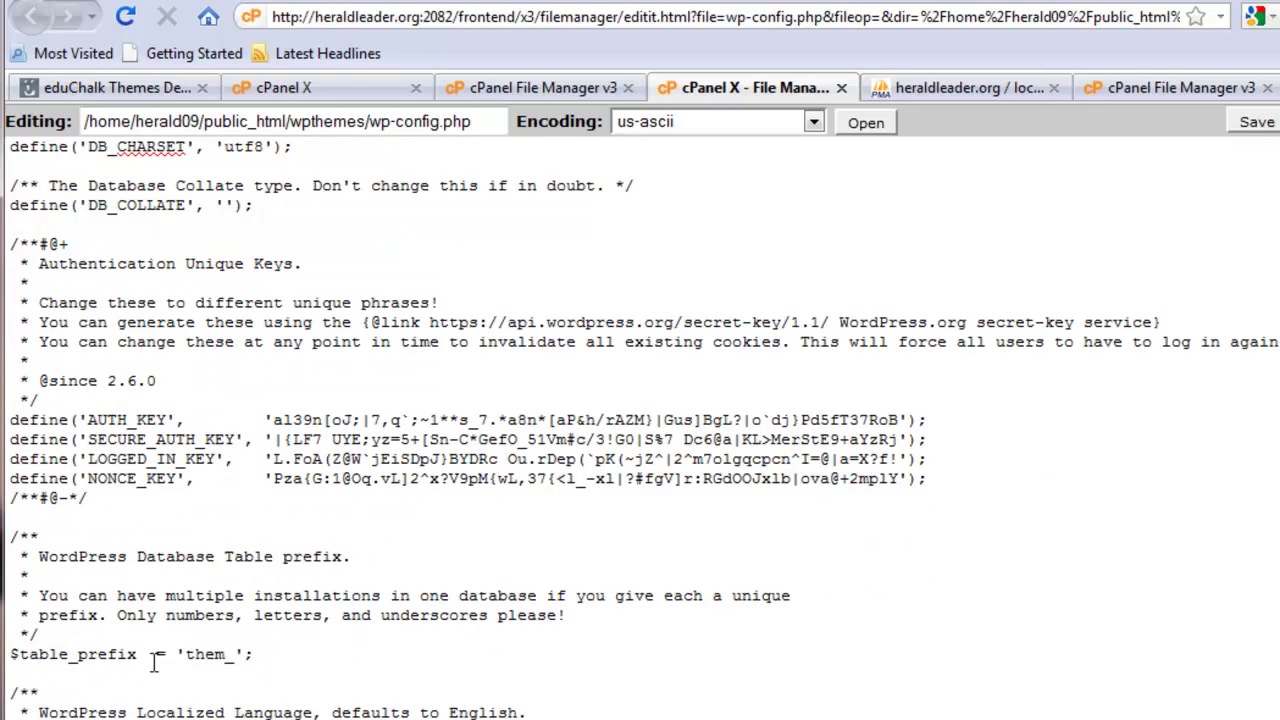
scroll(287, 648, up, 3)
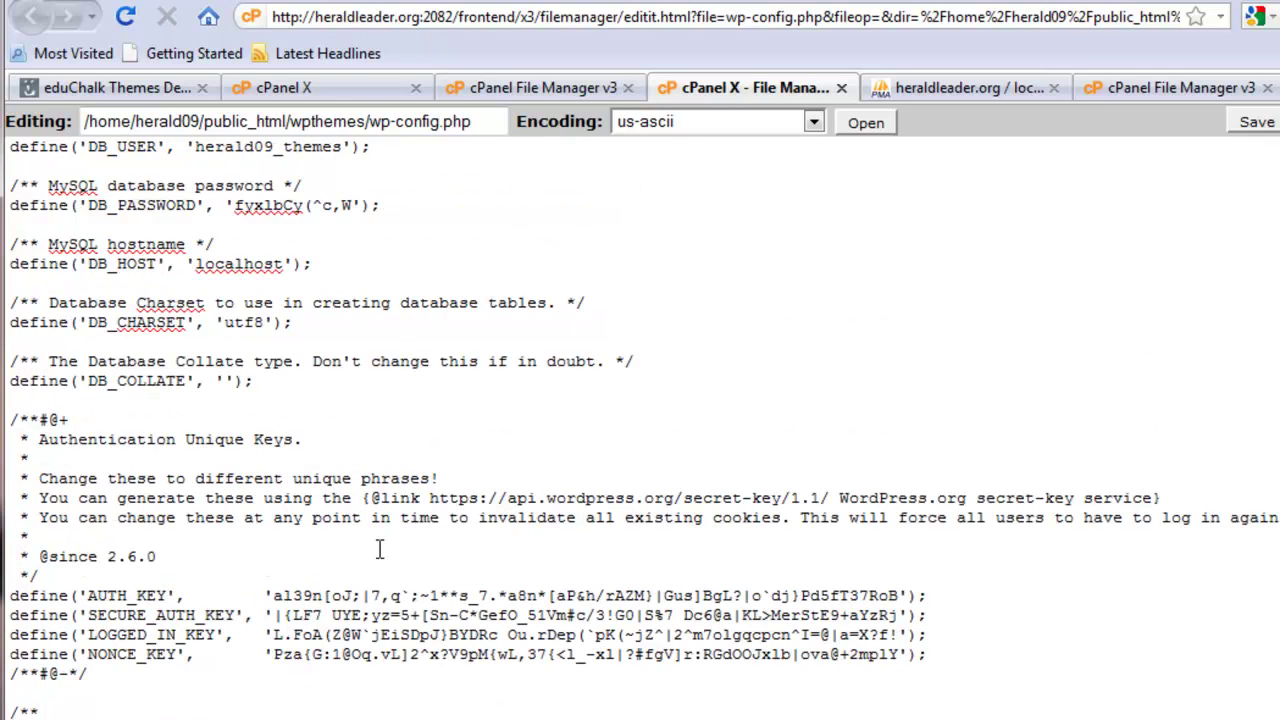
click(1258, 122)
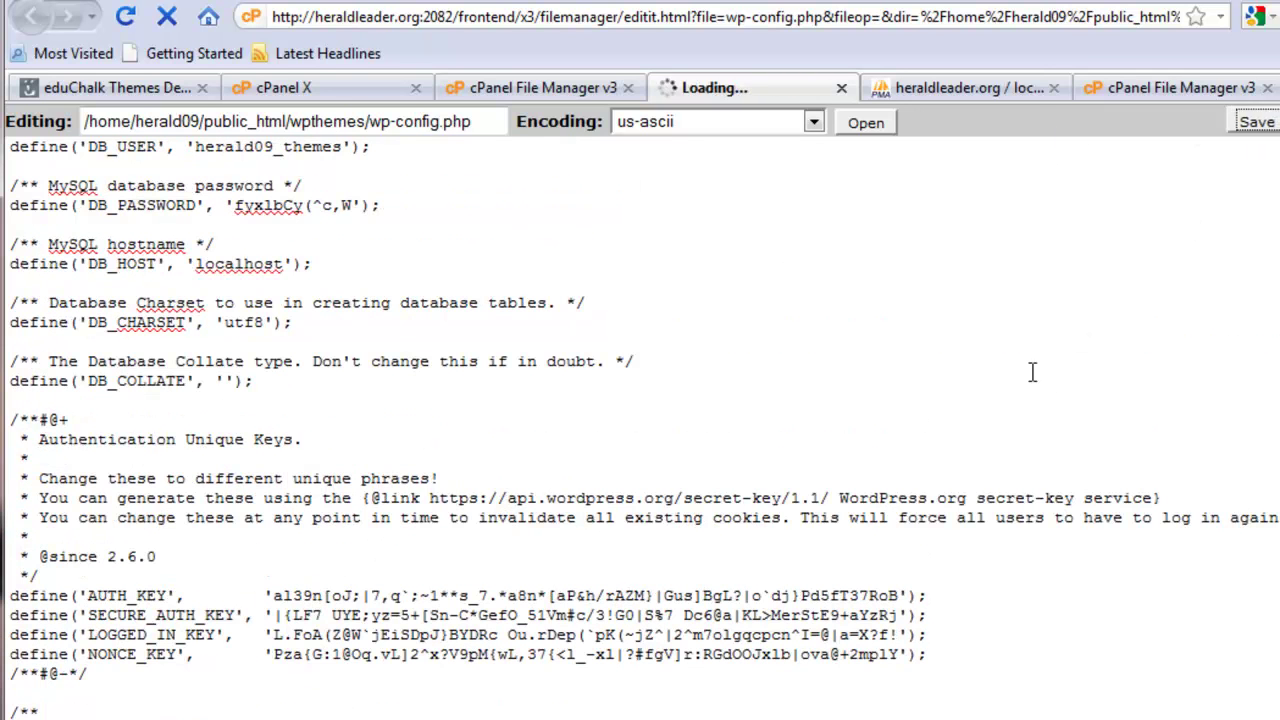
click(841, 88)
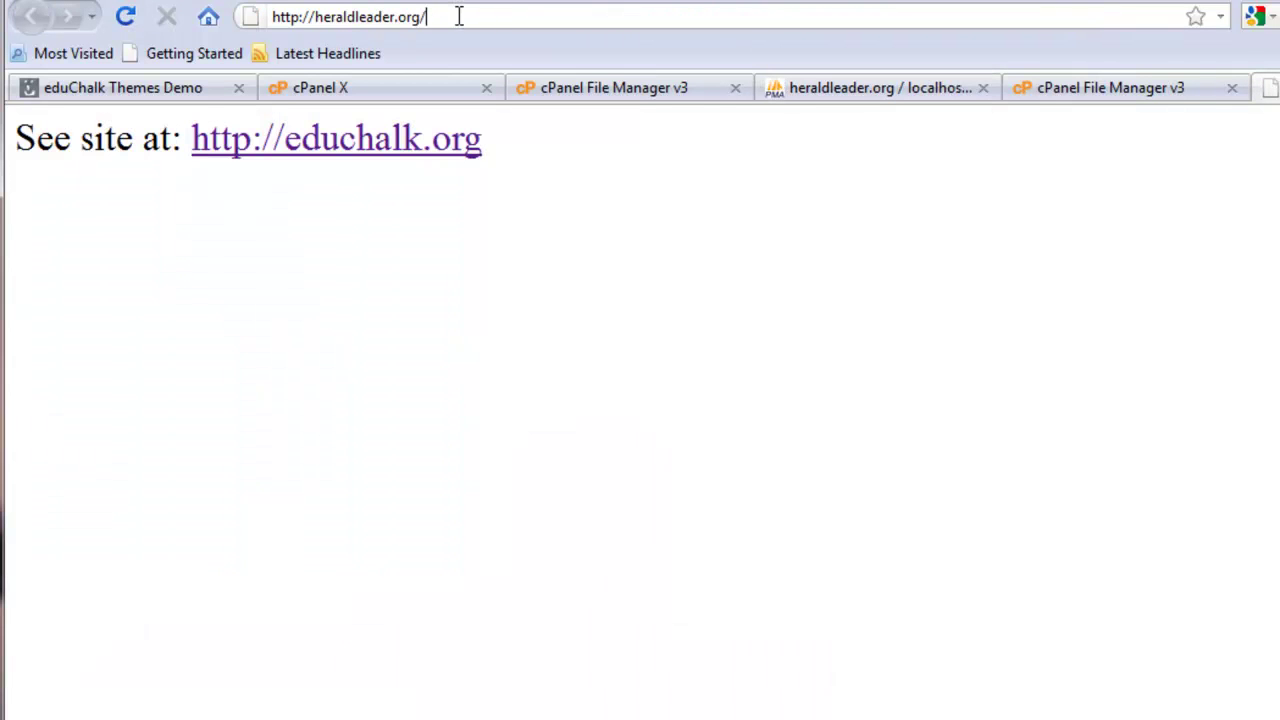
Load the migrated blog at heraldleader.org/wpthemes
click(481, 16)
click(483, 16)
text(wpthemes)
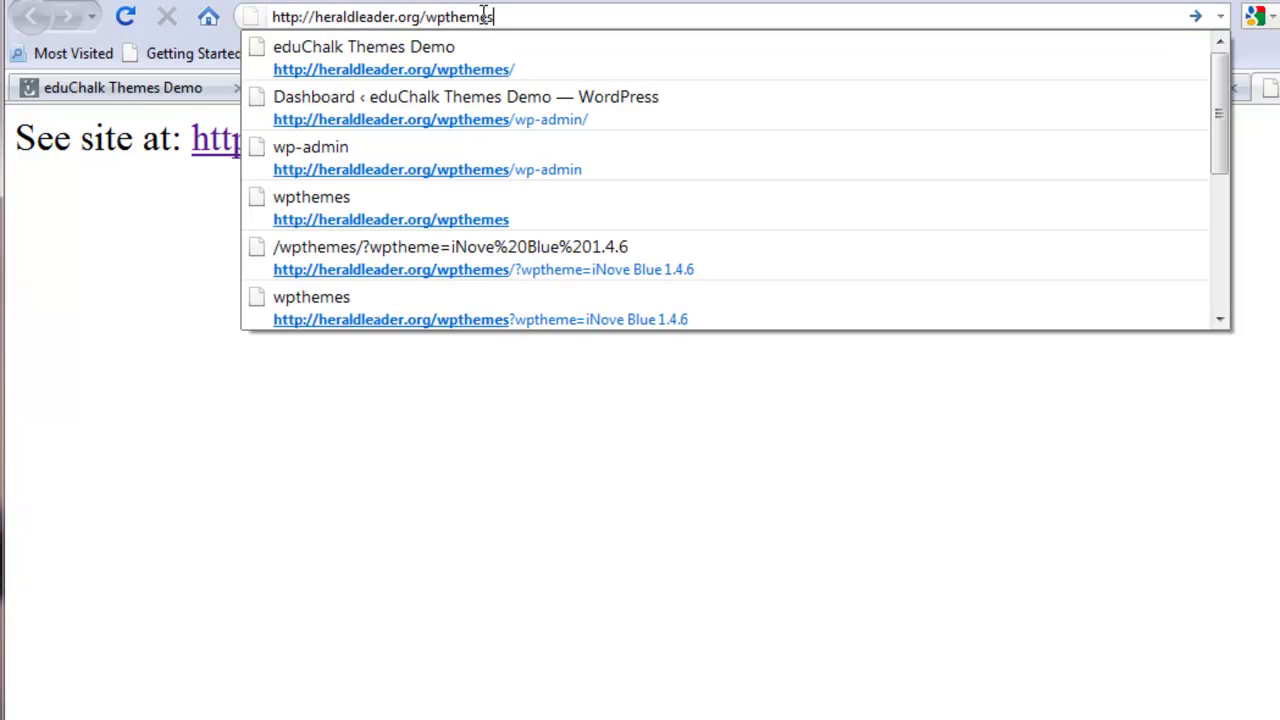
key(Return)
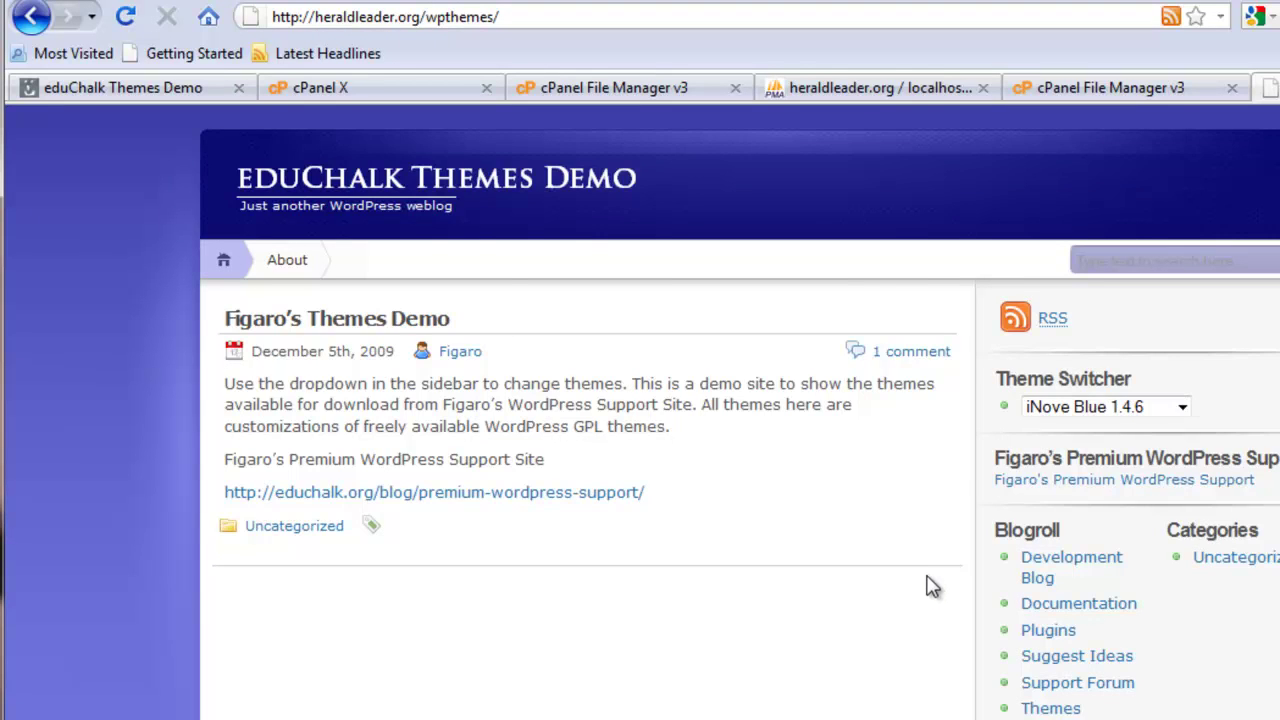
scroll(930, 586, down, 3)
scroll(930, 586, up, 3)
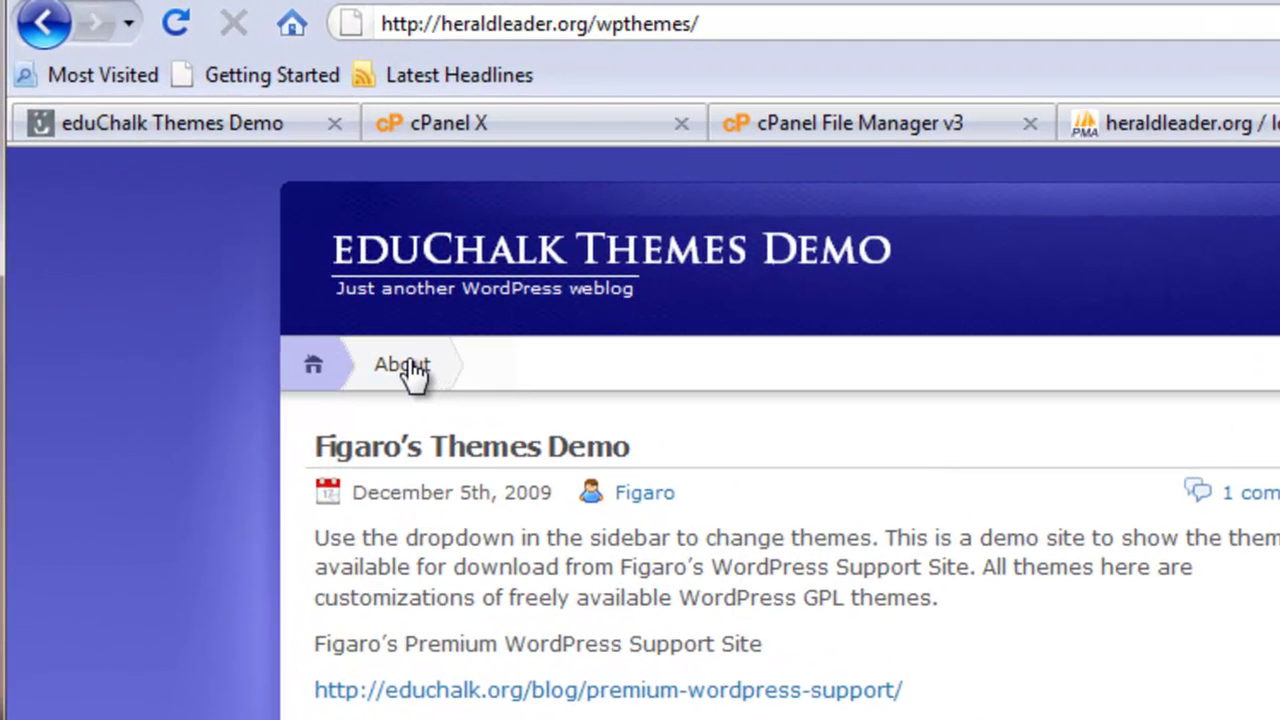
Follow the blog's About and home links, confirming they still lead to educhalk.org
click(412, 372)
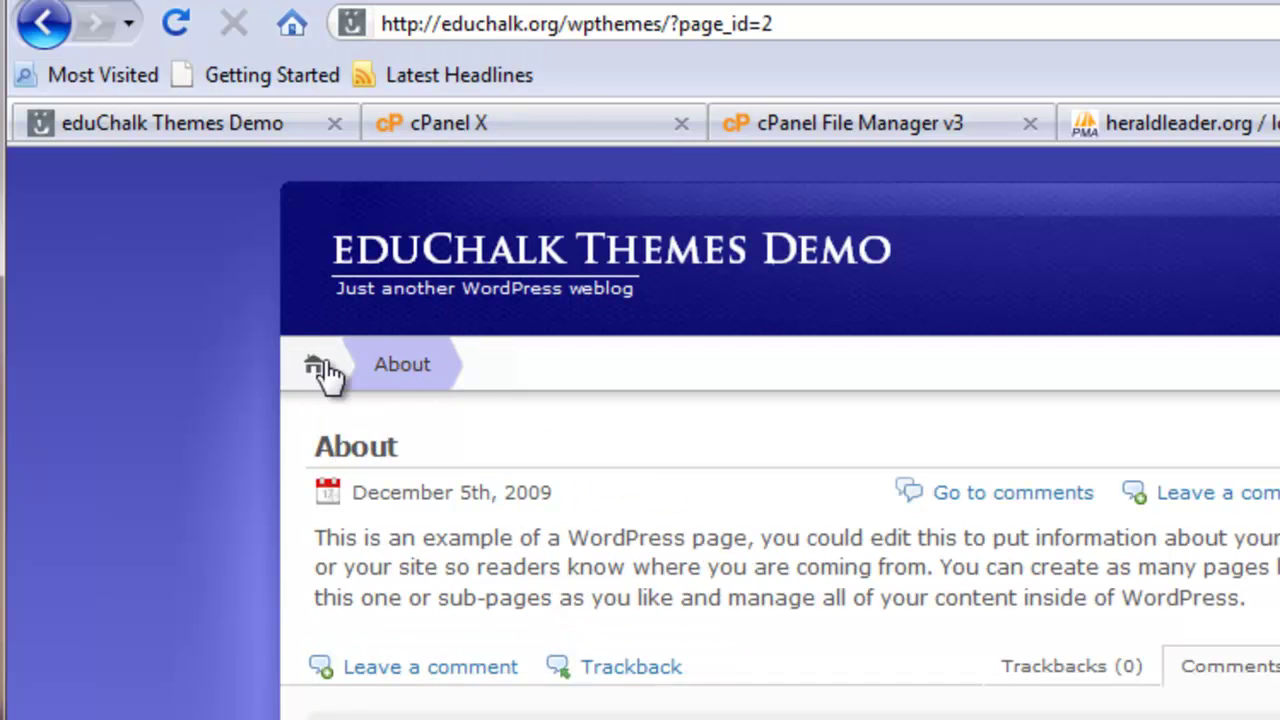
click(45, 28)
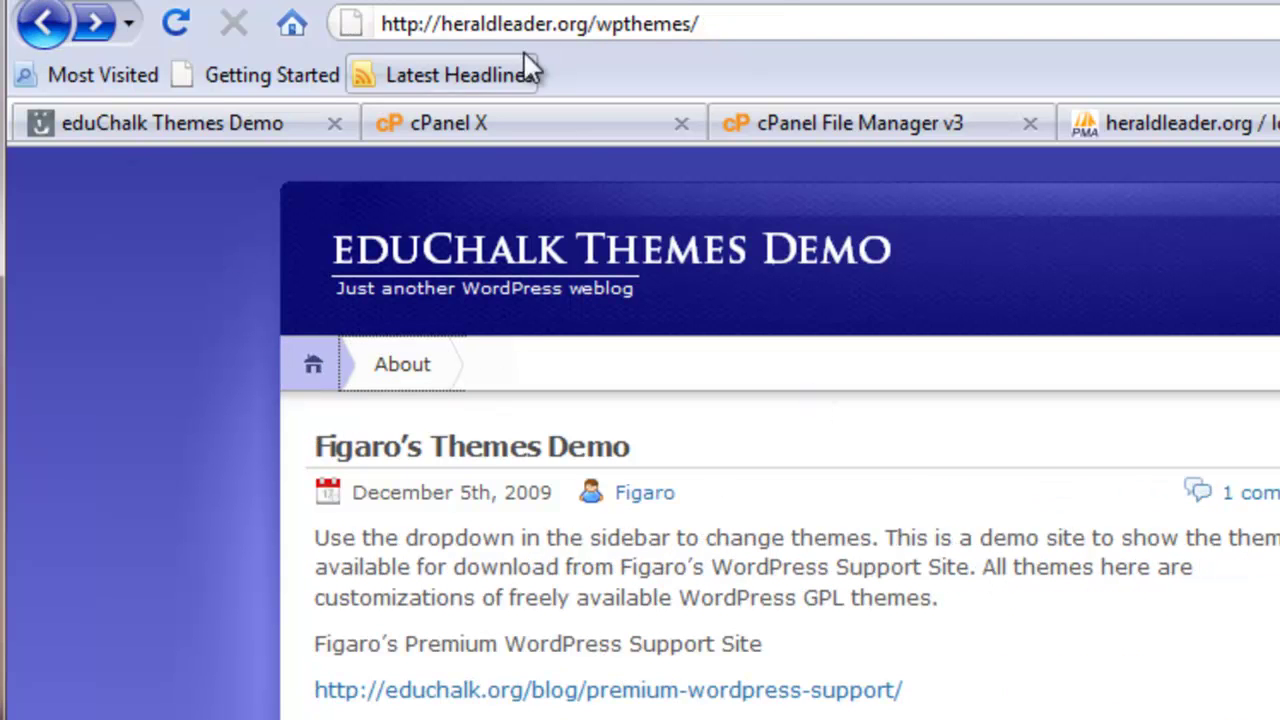
click(310, 368)
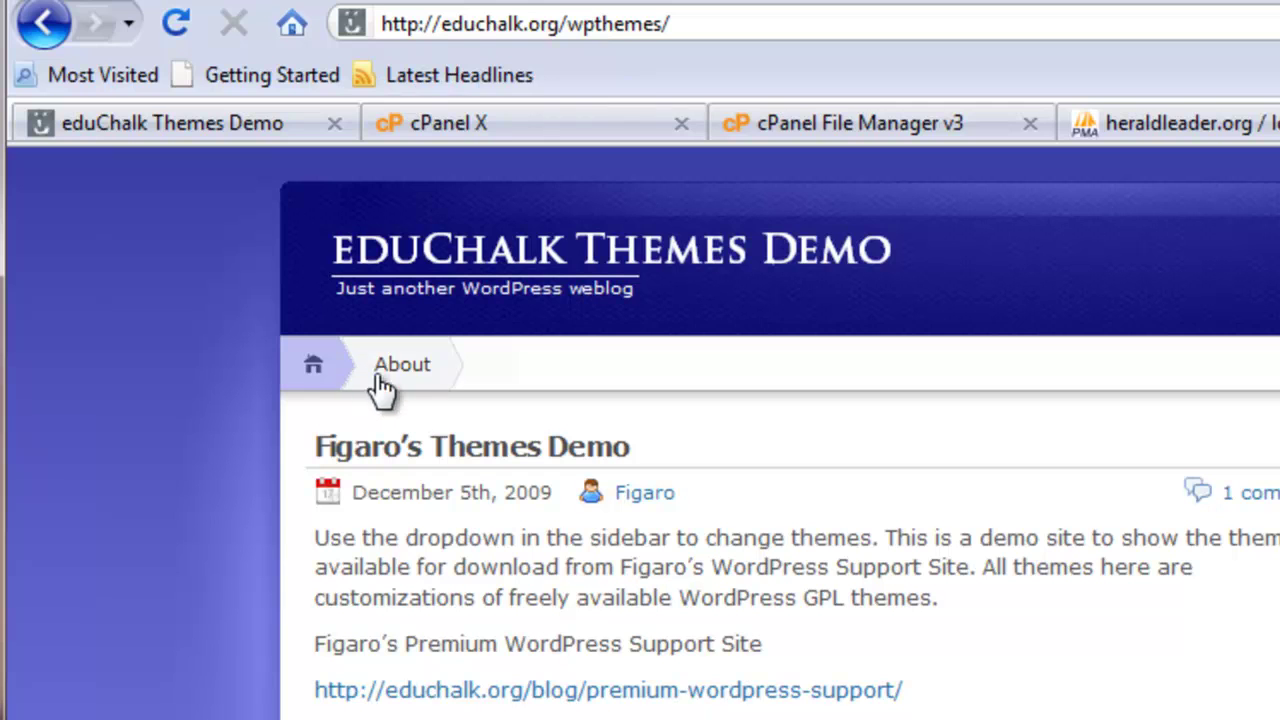
click(55, 32)
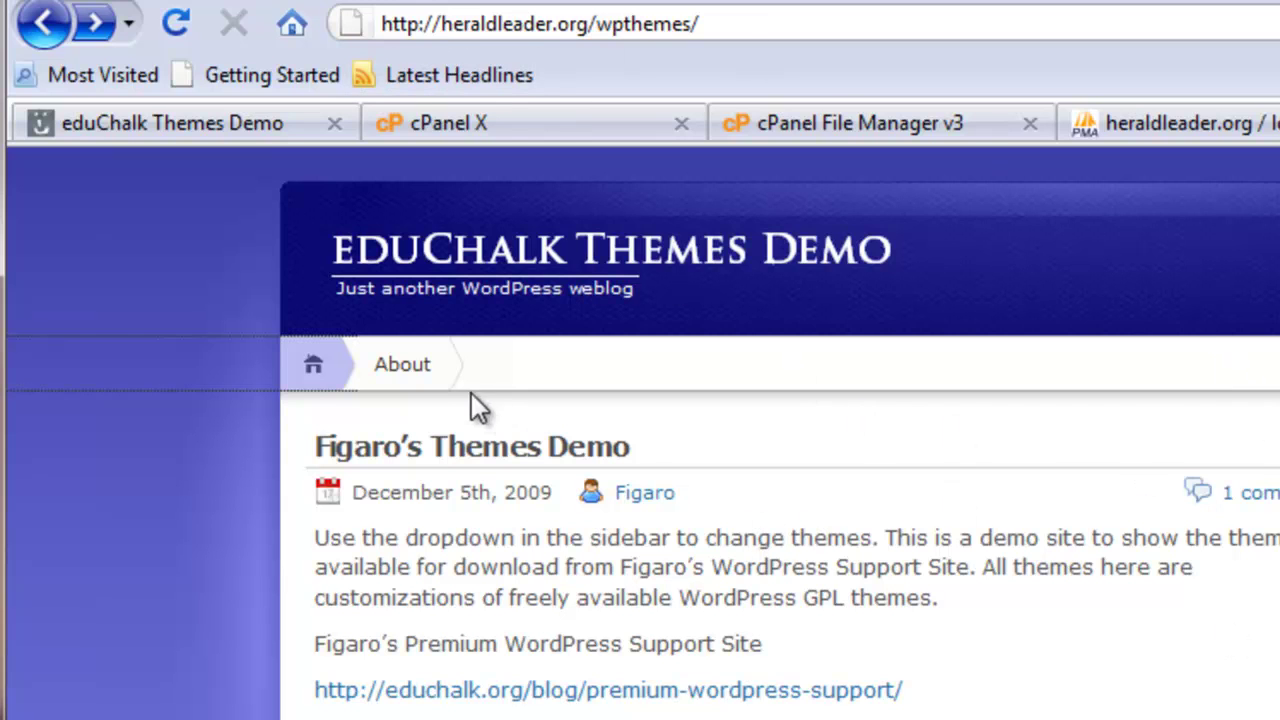
click(400, 372)
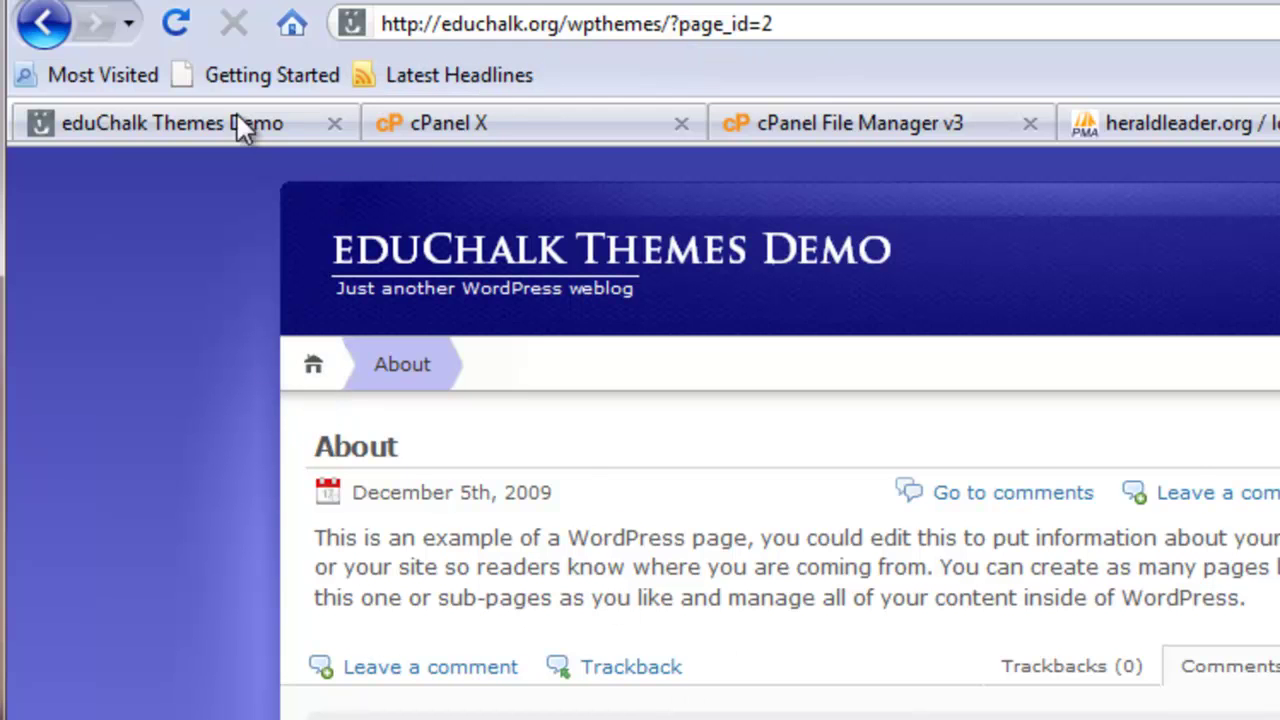
click(43, 24)
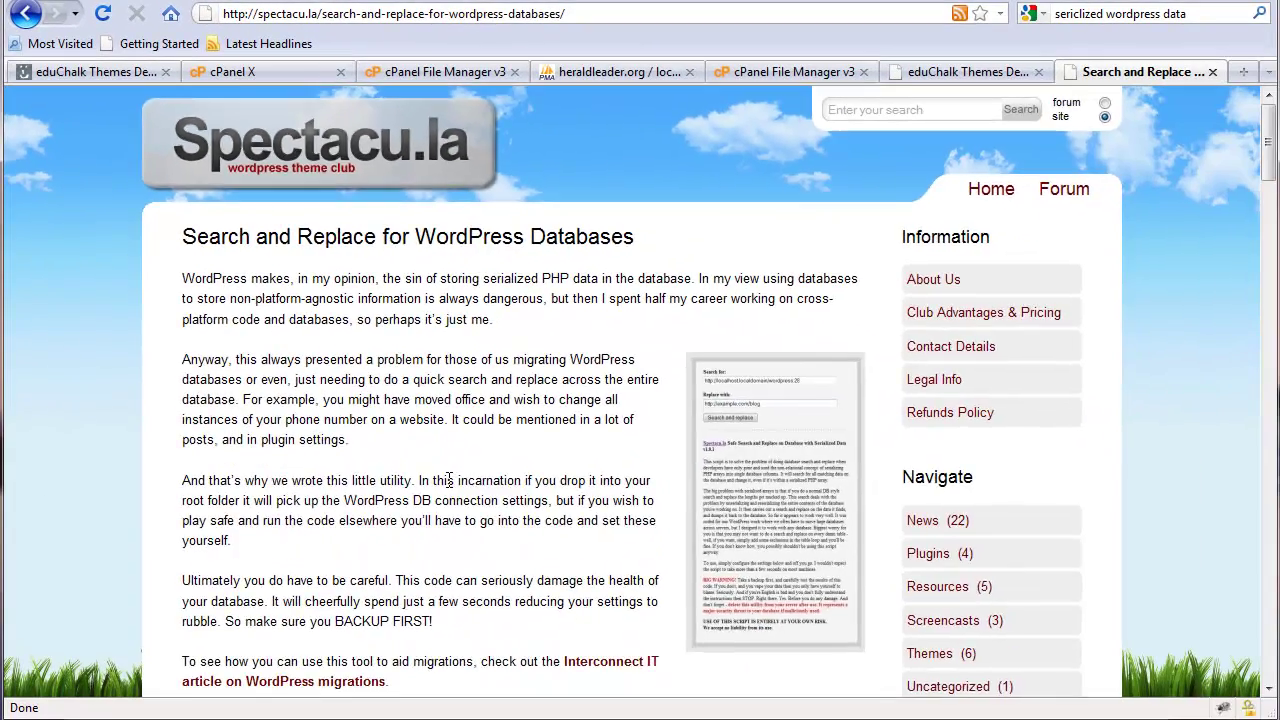
scroll(538, 572, down, 5)
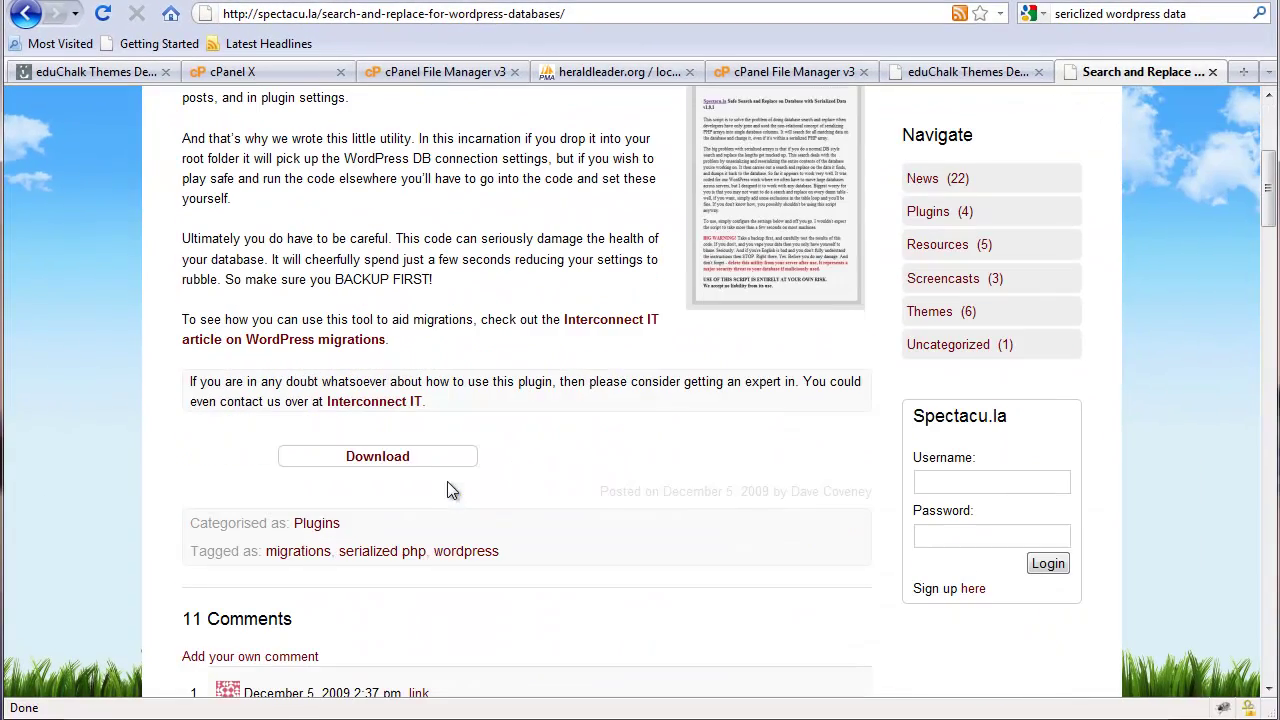
scroll(512, 378, up, 5)
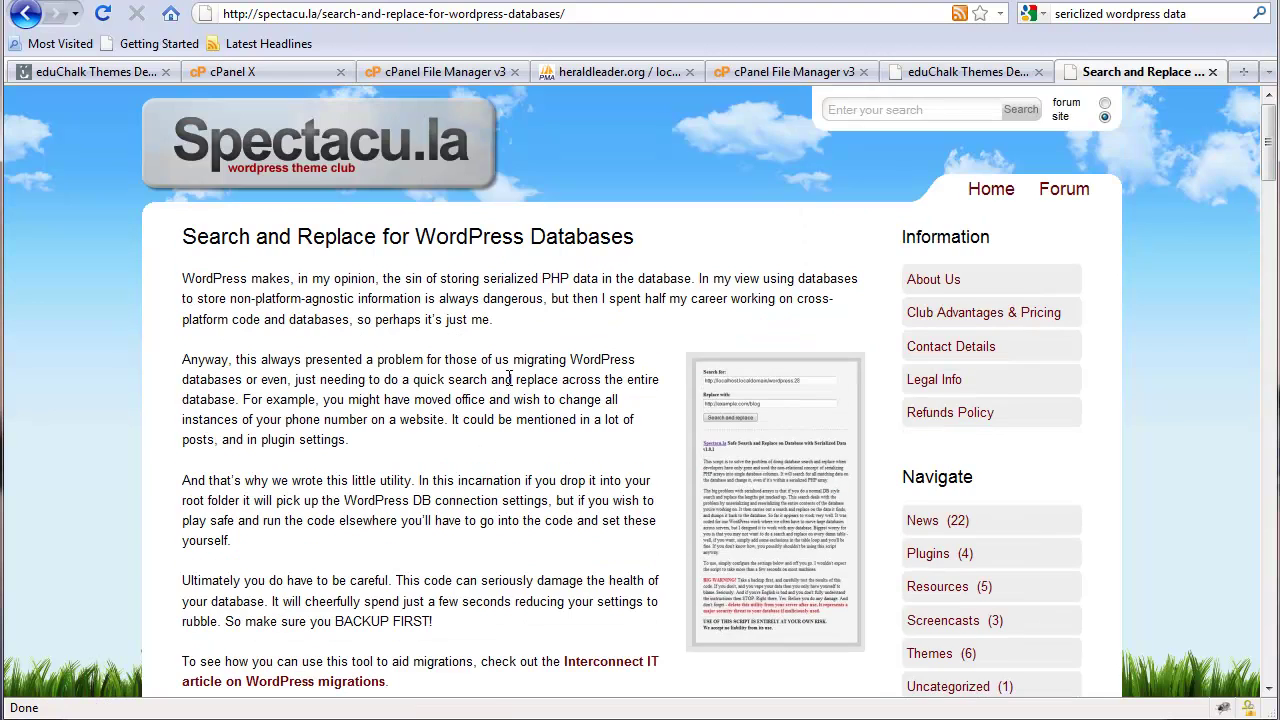
scroll(512, 378, down, 3)
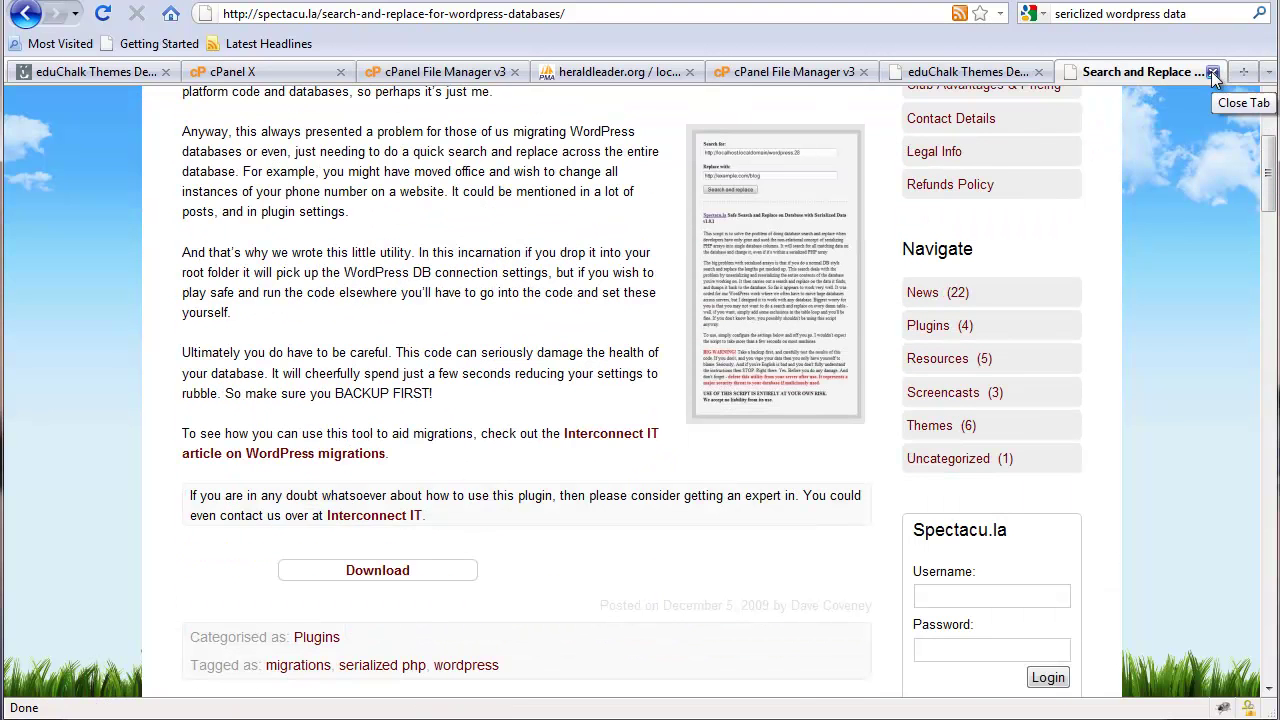
click(1212, 72)
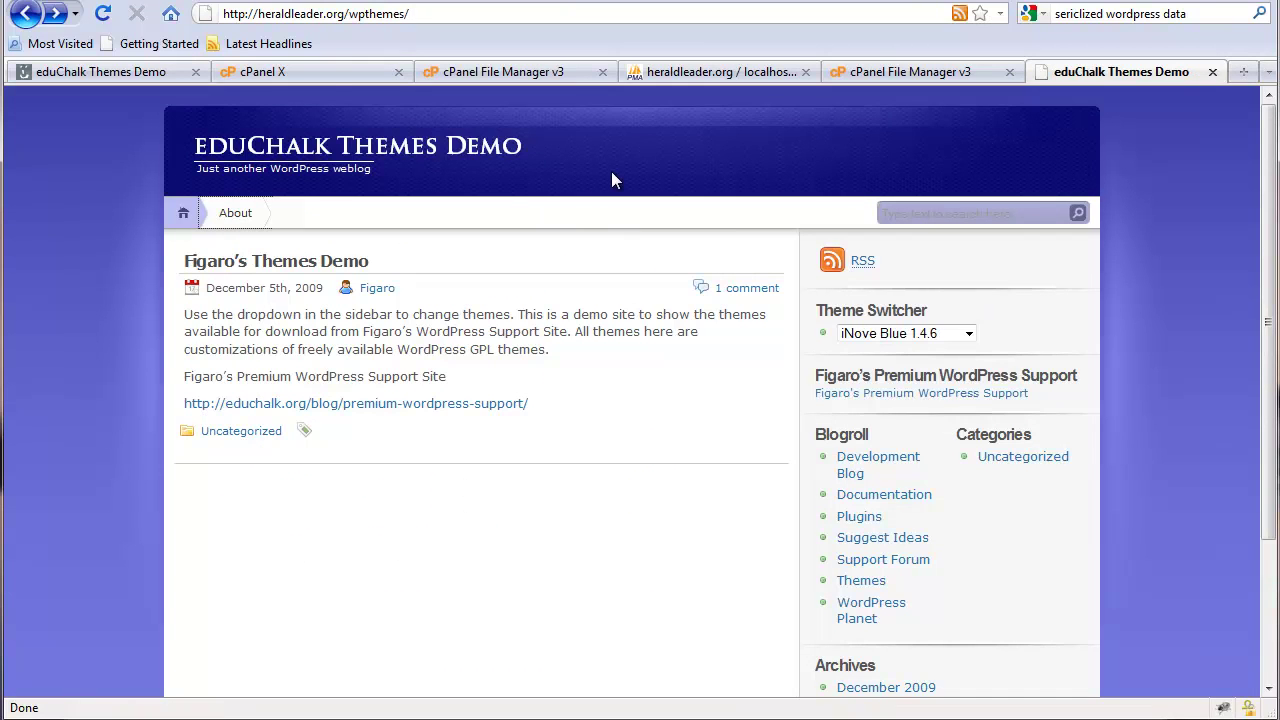
Open the public_html/wpthemes folder in cPanel File Manager
click(323, 74)
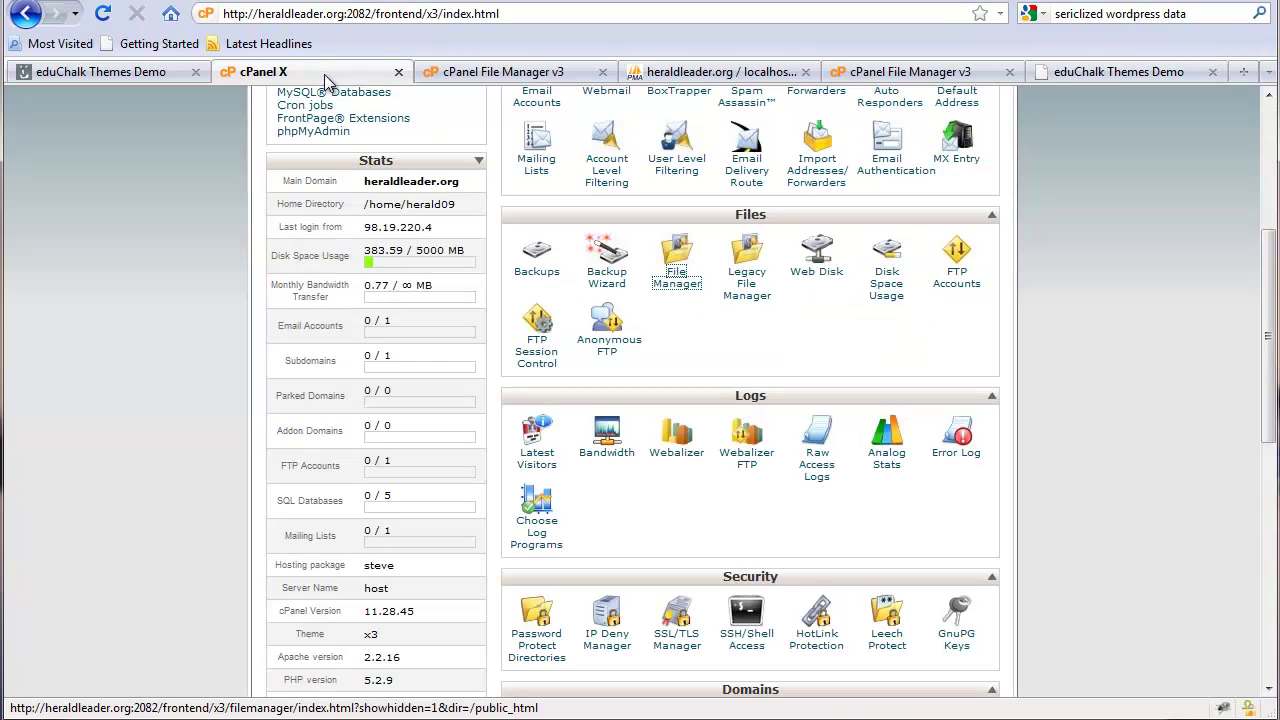
click(460, 72)
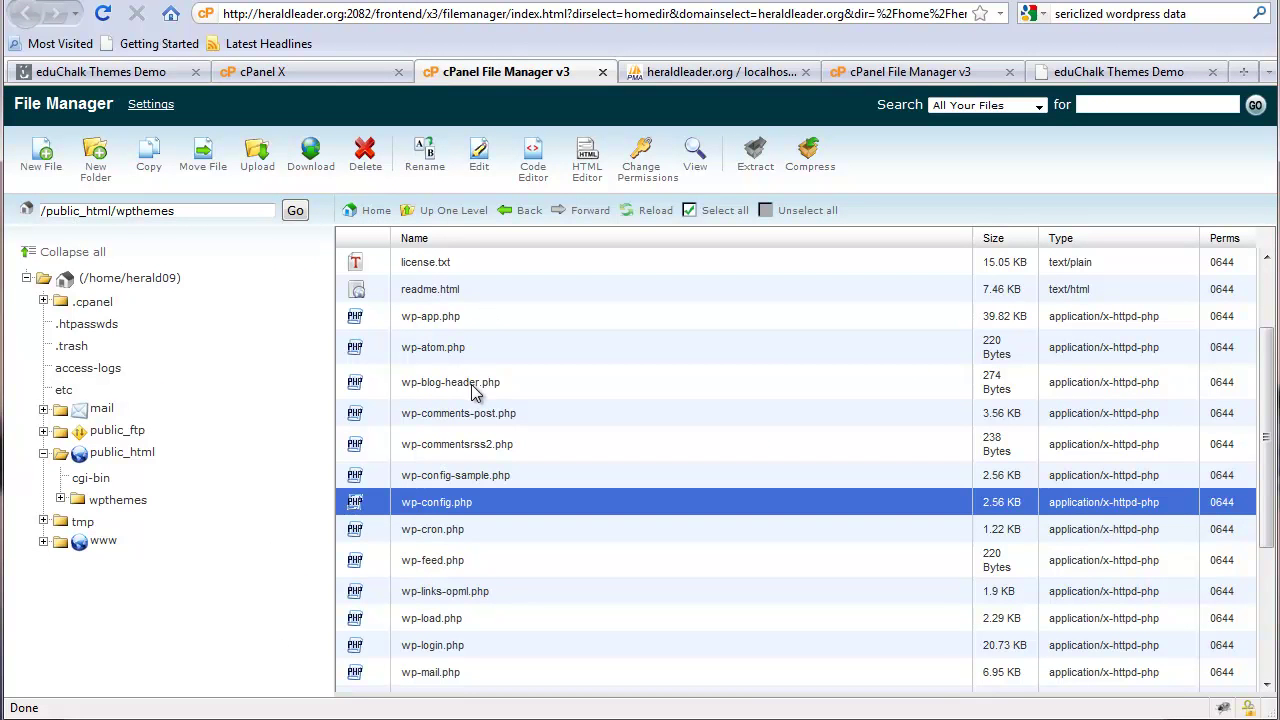
scroll(476, 362, up, 2)
click(453, 210)
double_click(417, 290)
double_click(358, 292)
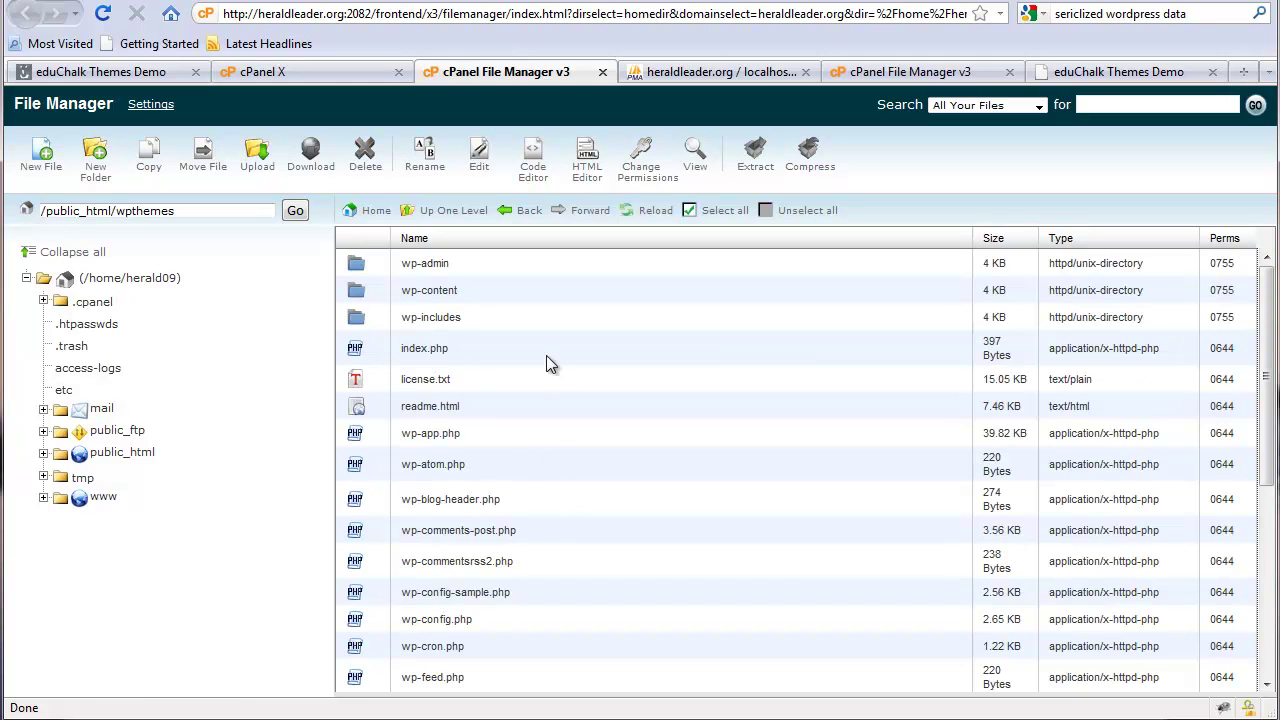
Upload searchreplacedb.php into wpthemes and refresh the file list to show it
click(257, 152)
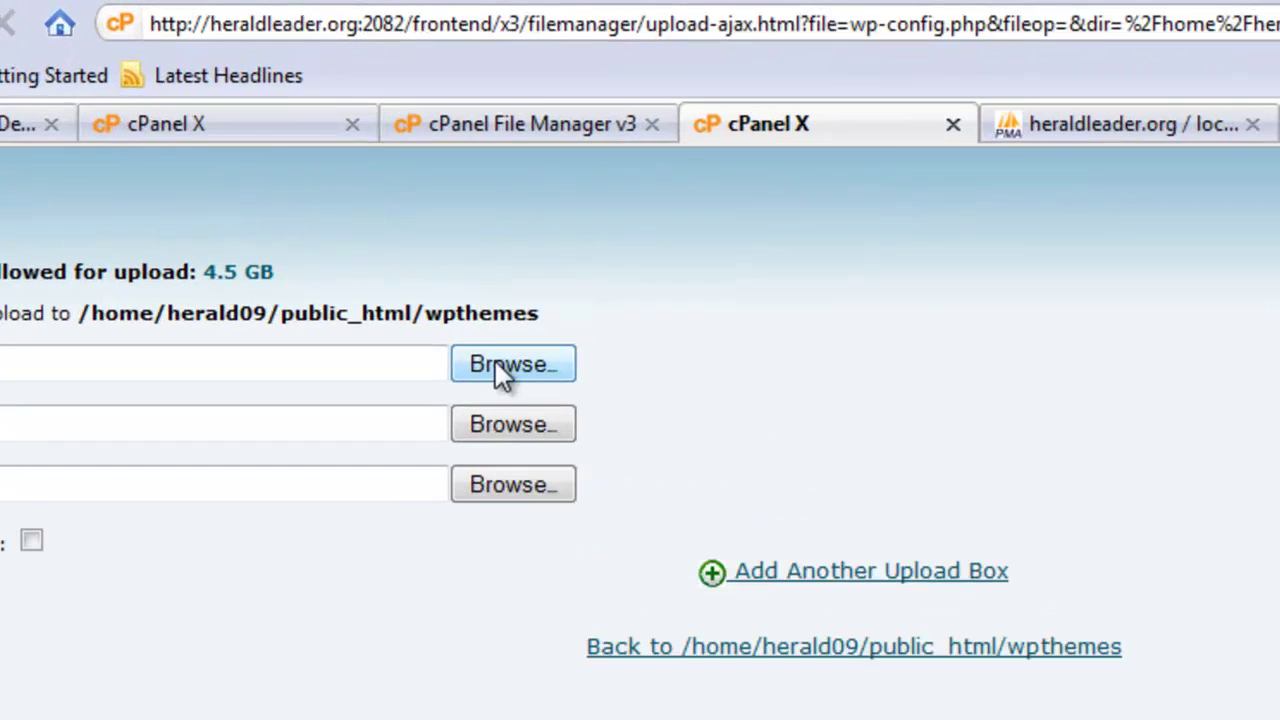
click(434, 214)
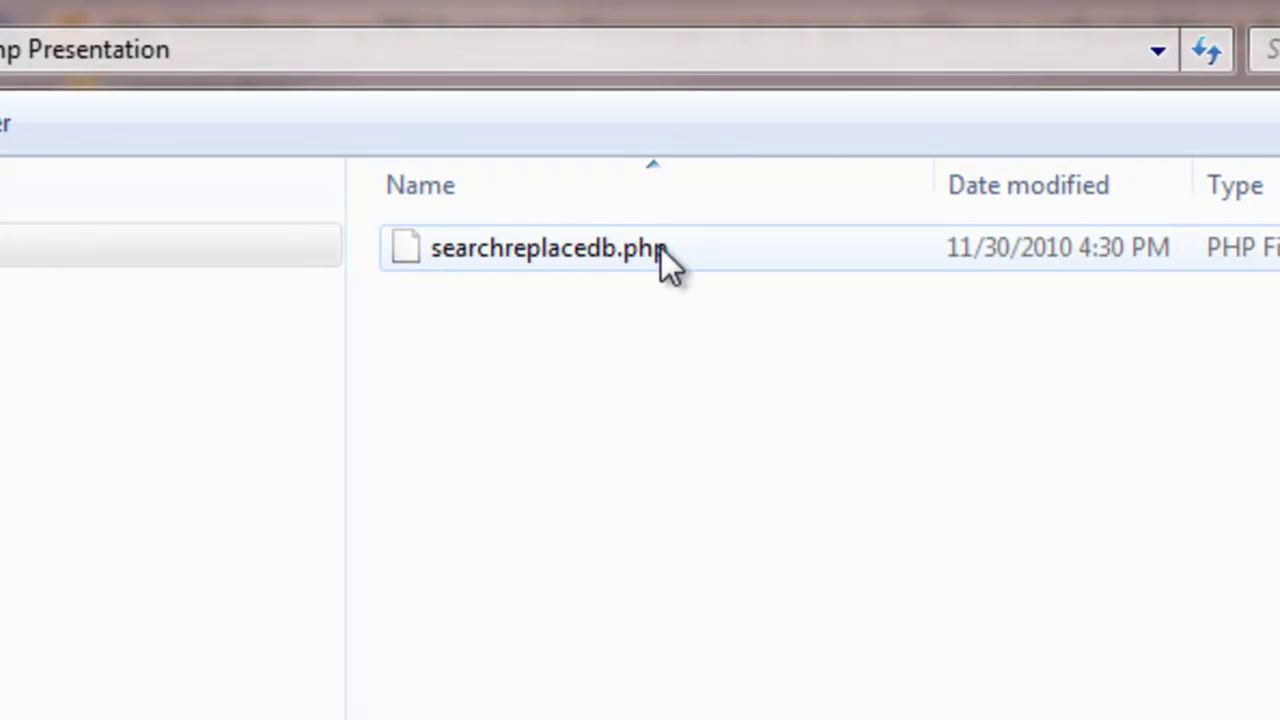
click(579, 254)
click(980, 706)
click(691, 69)
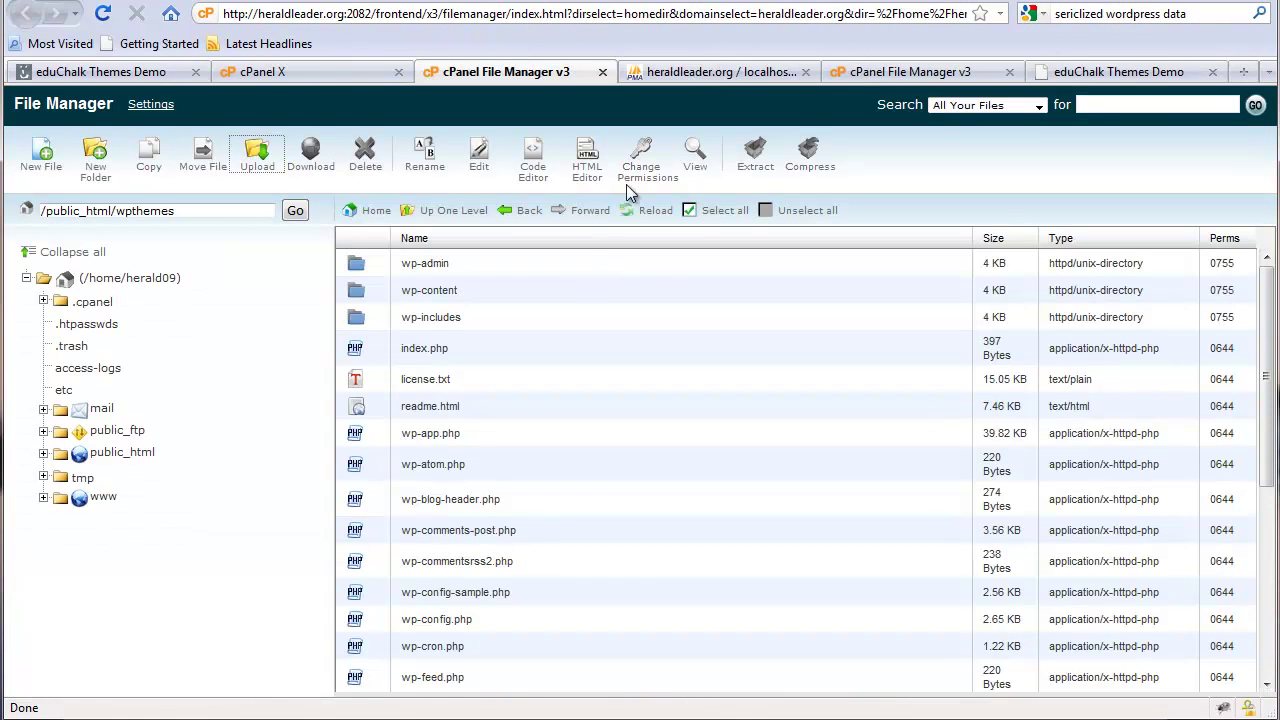
click(655, 212)
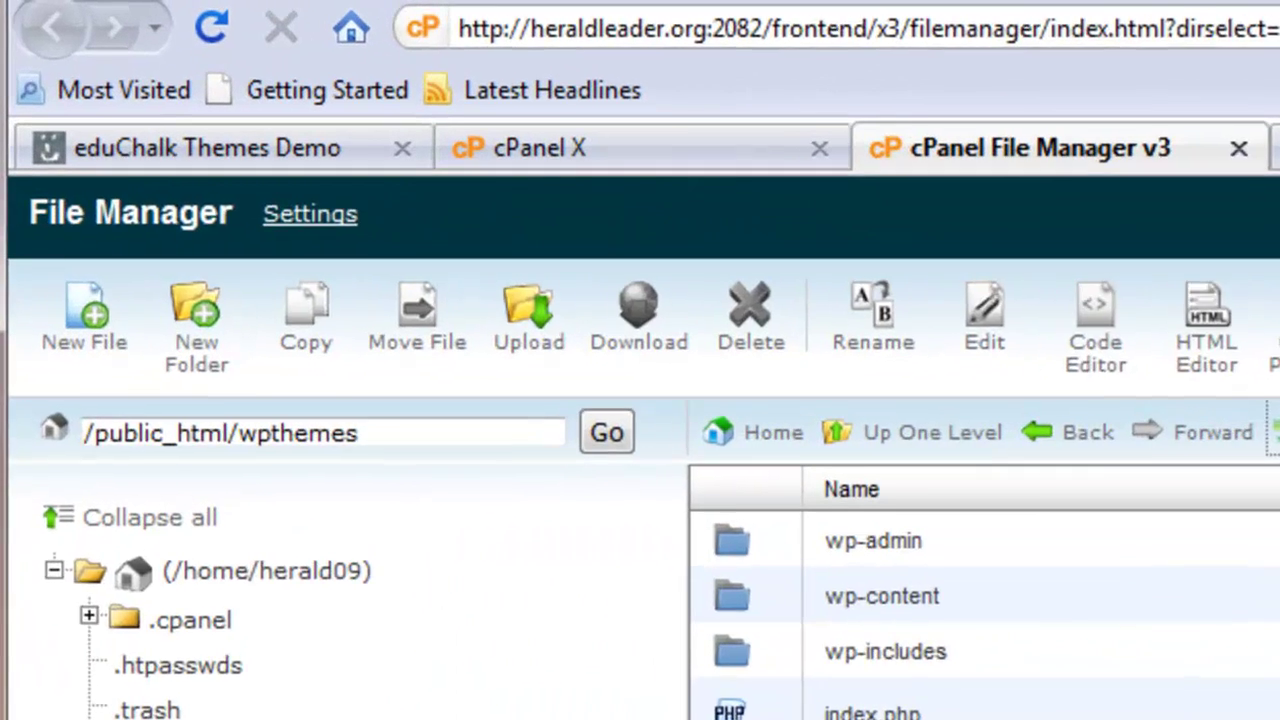
Load the searchreplacedb.php script from heraldleader.org/wpthemes/ in the browser
click(720, 72)
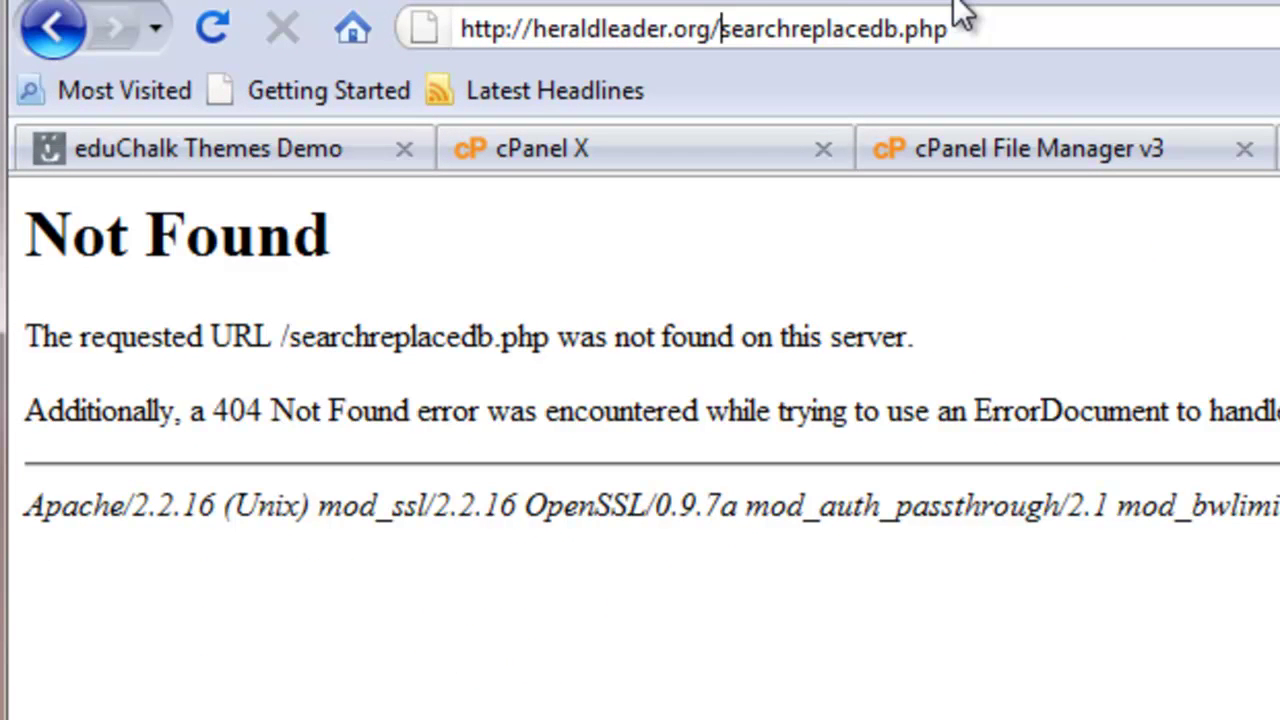
text(wpthemes/)
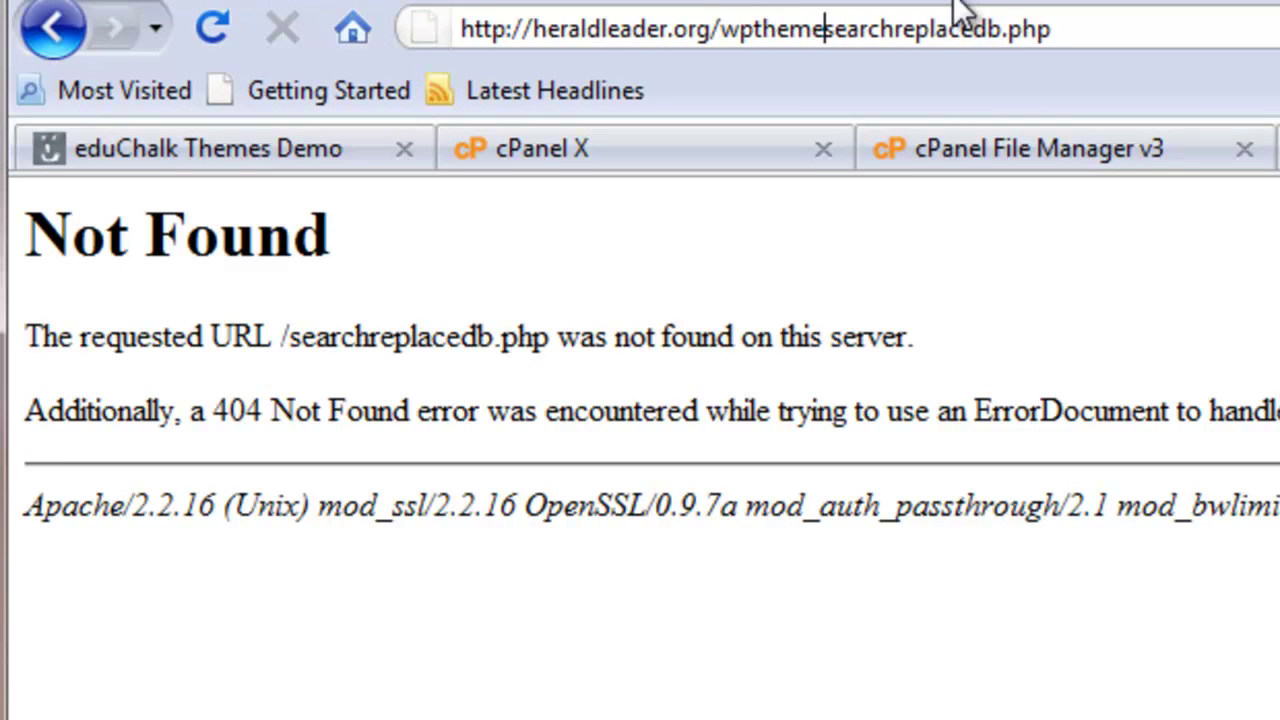
key(Return)
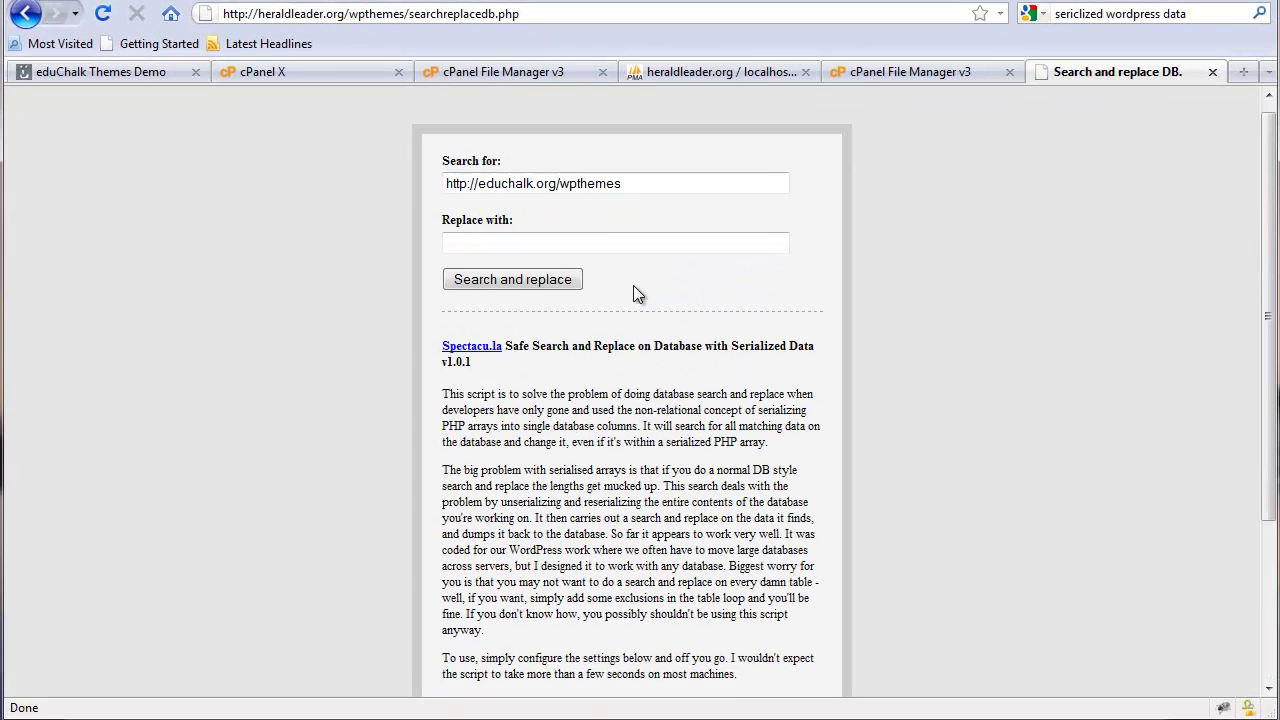
scroll(633, 285, up, 1)
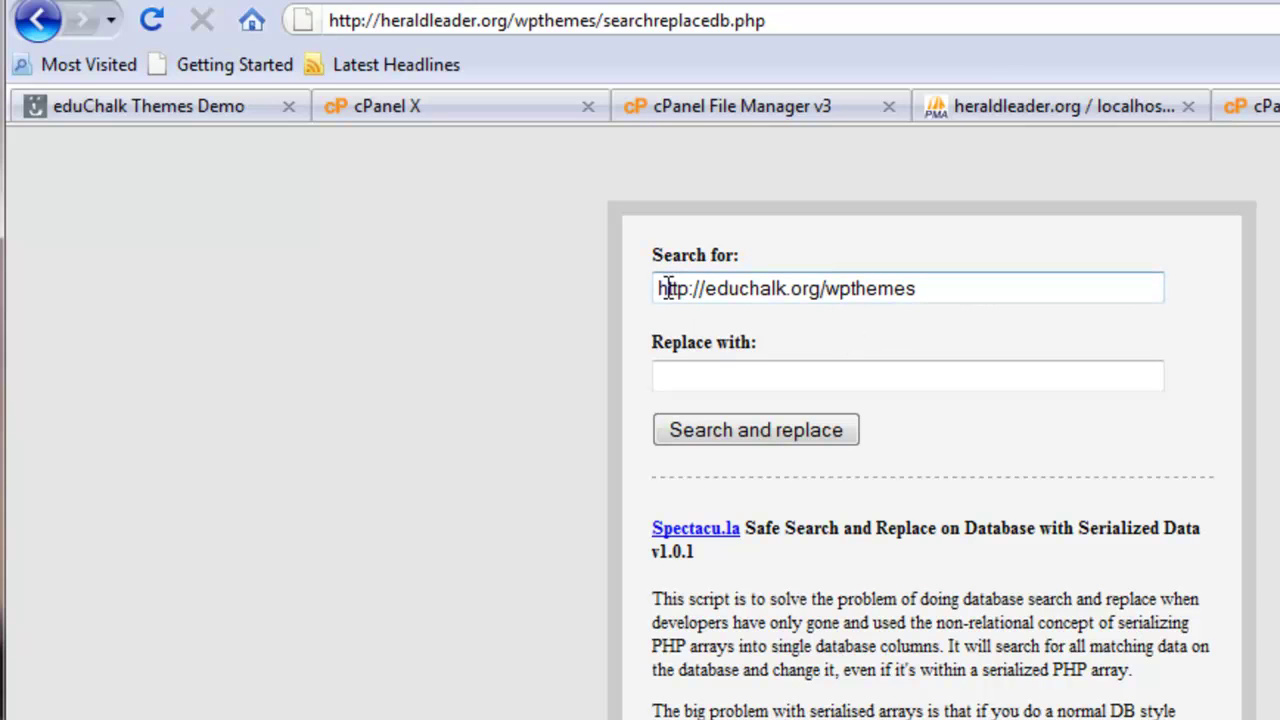
click(714, 368)
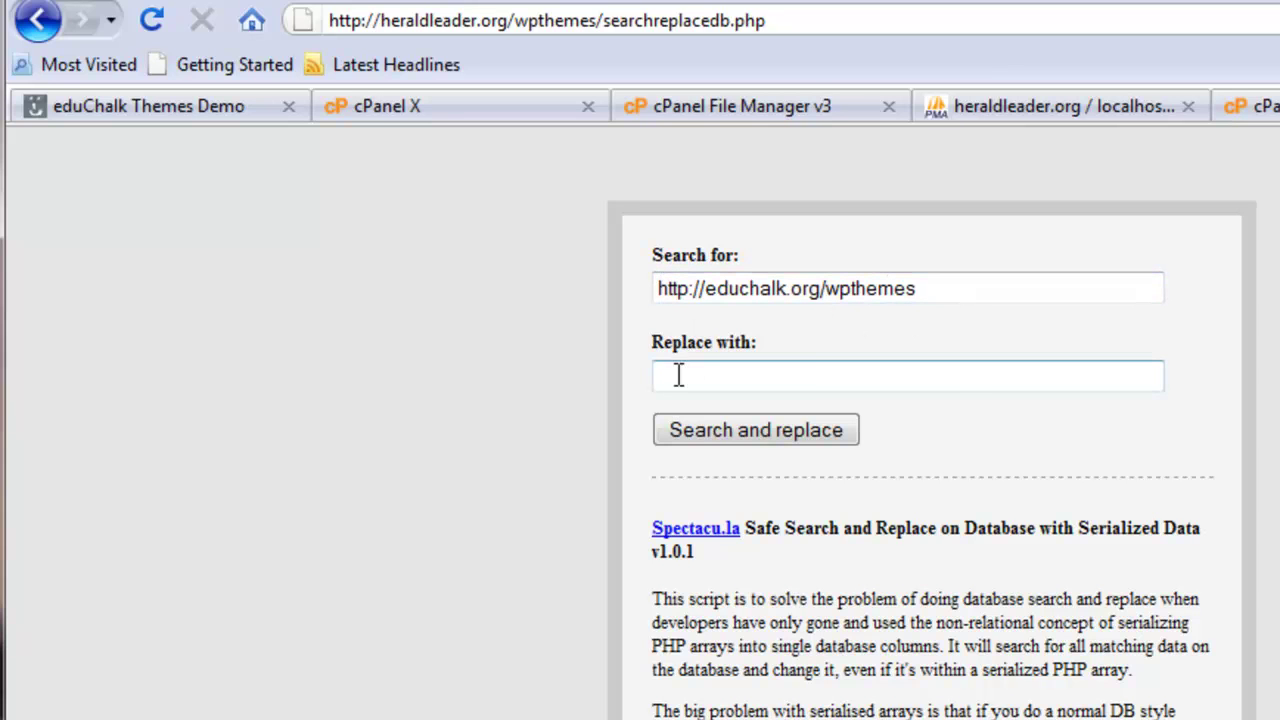
click(851, 381)
click(595, 21)
drag(595, 21, 329, 21)
key(ctrl+c)
click(905, 376)
key(ctrl+v)
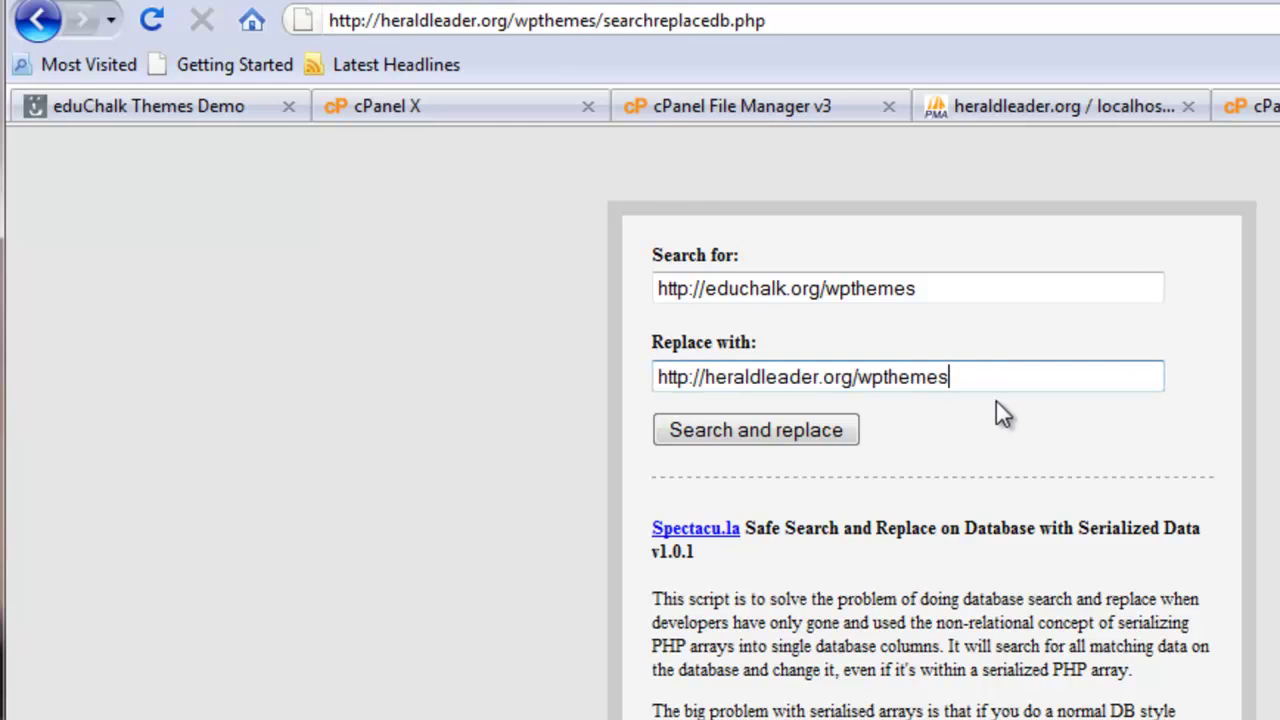
click(750, 432)
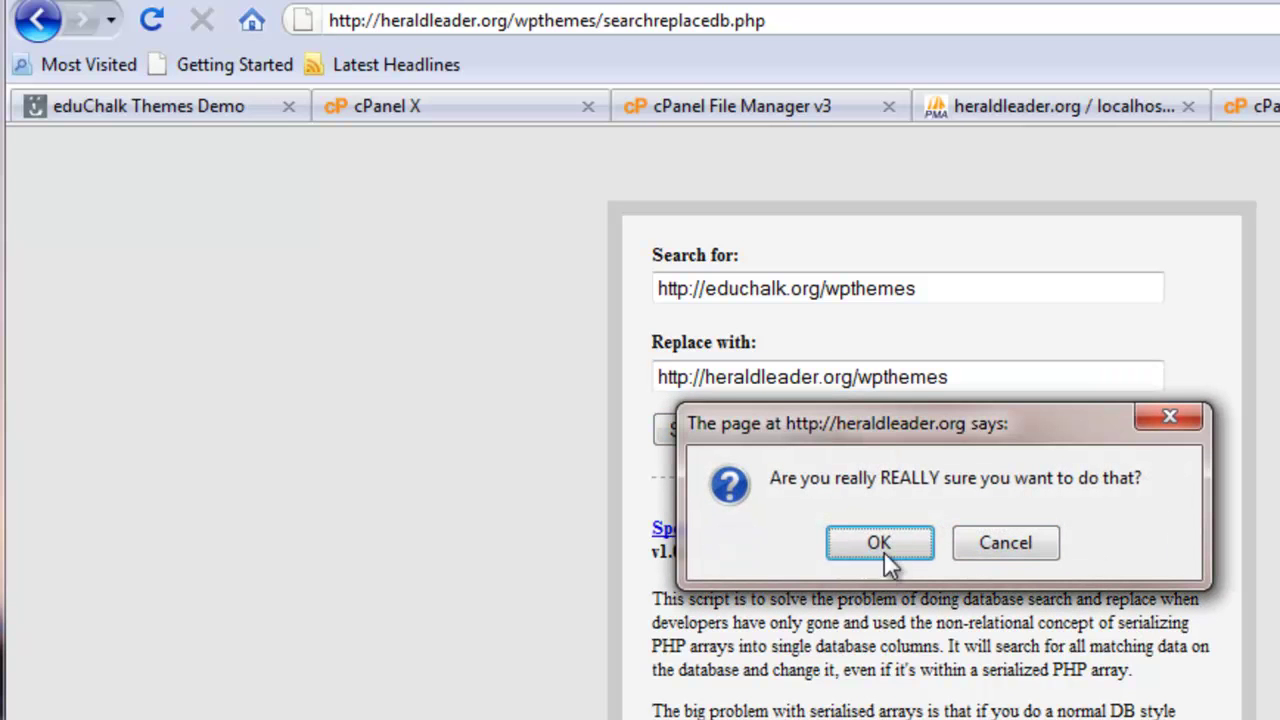
Confirm the replacement run and review the results showing 19 items changed across 10 tables
click(884, 551)
scroll(1237, 688, down, 10)
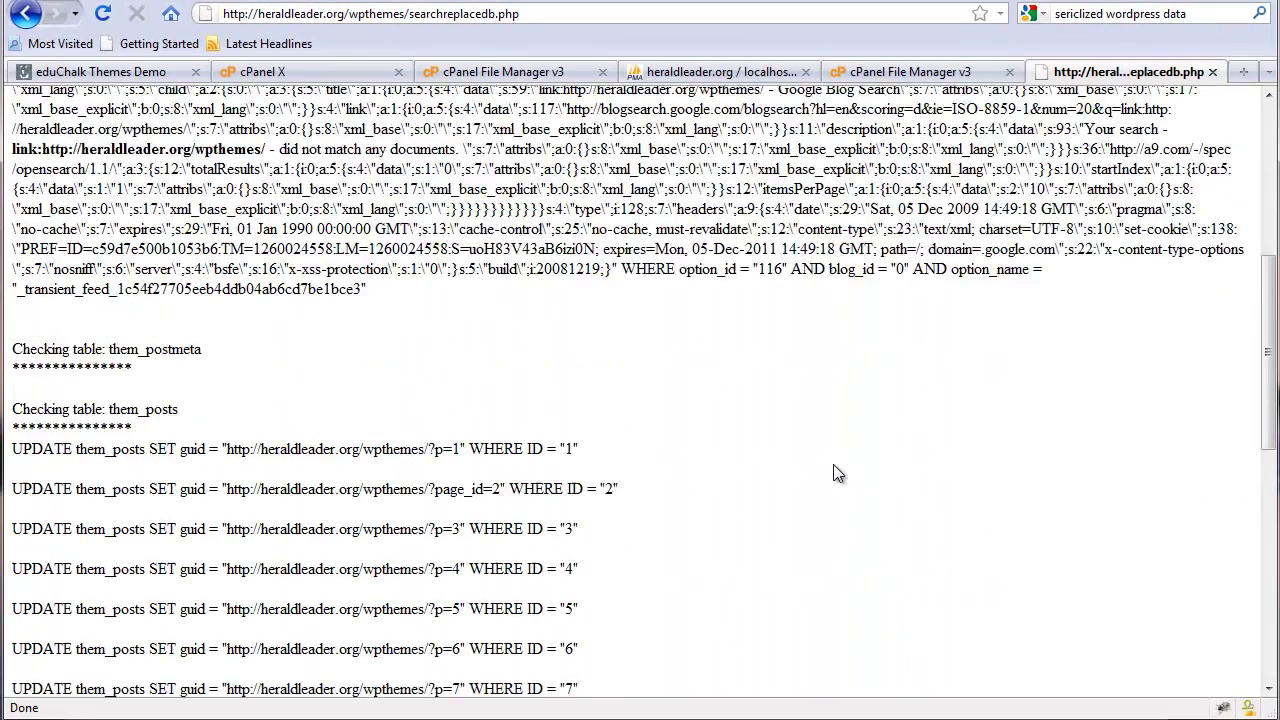
scroll(833, 464, down, 12)
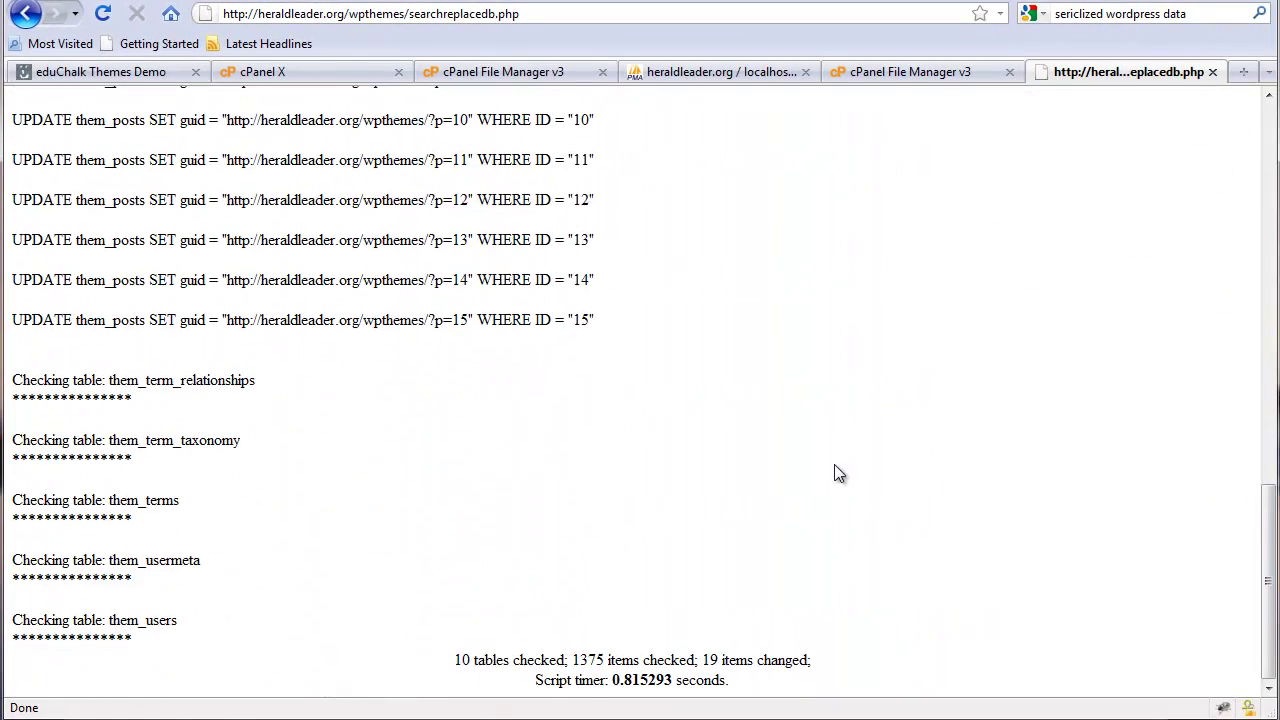
scroll(838, 472, up, 10)
scroll(838, 472, up, 7)
scroll(838, 472, down, 6)
scroll(838, 472, down, 10)
drag(704, 660, 718, 660)
click(717, 656)
scroll(840, 640, up, 20)
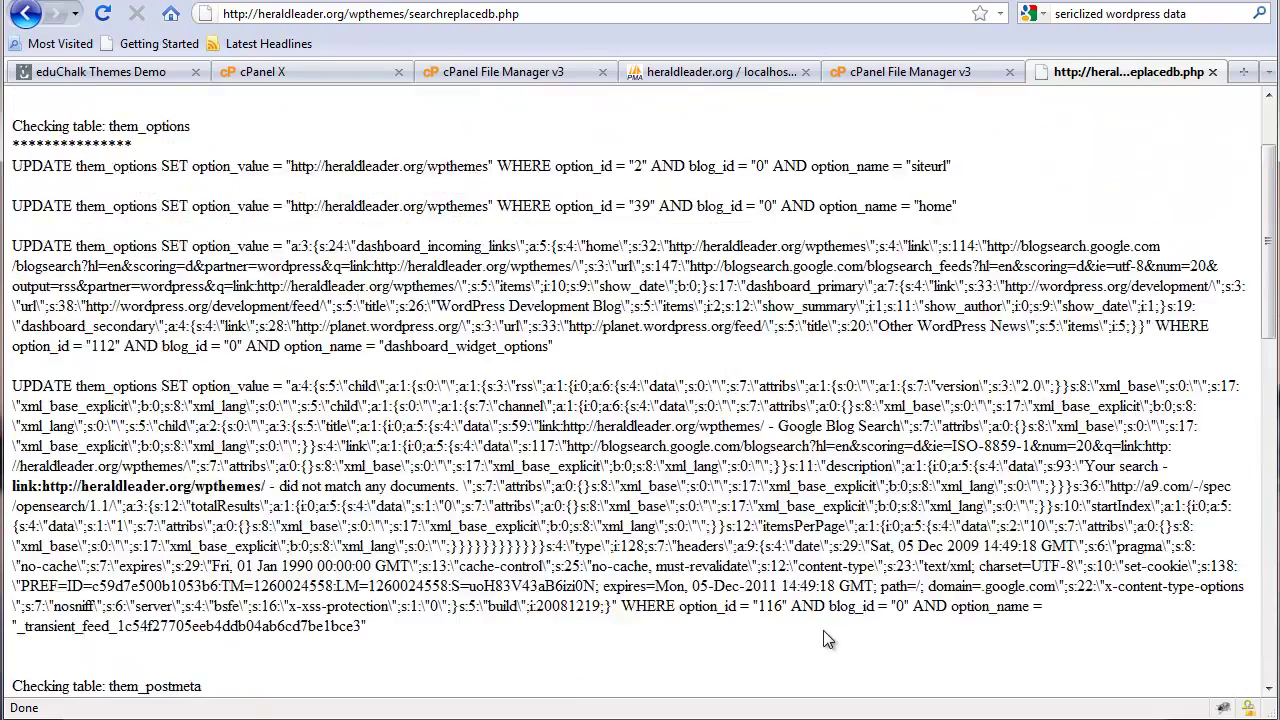
scroll(826, 638, down, 2)
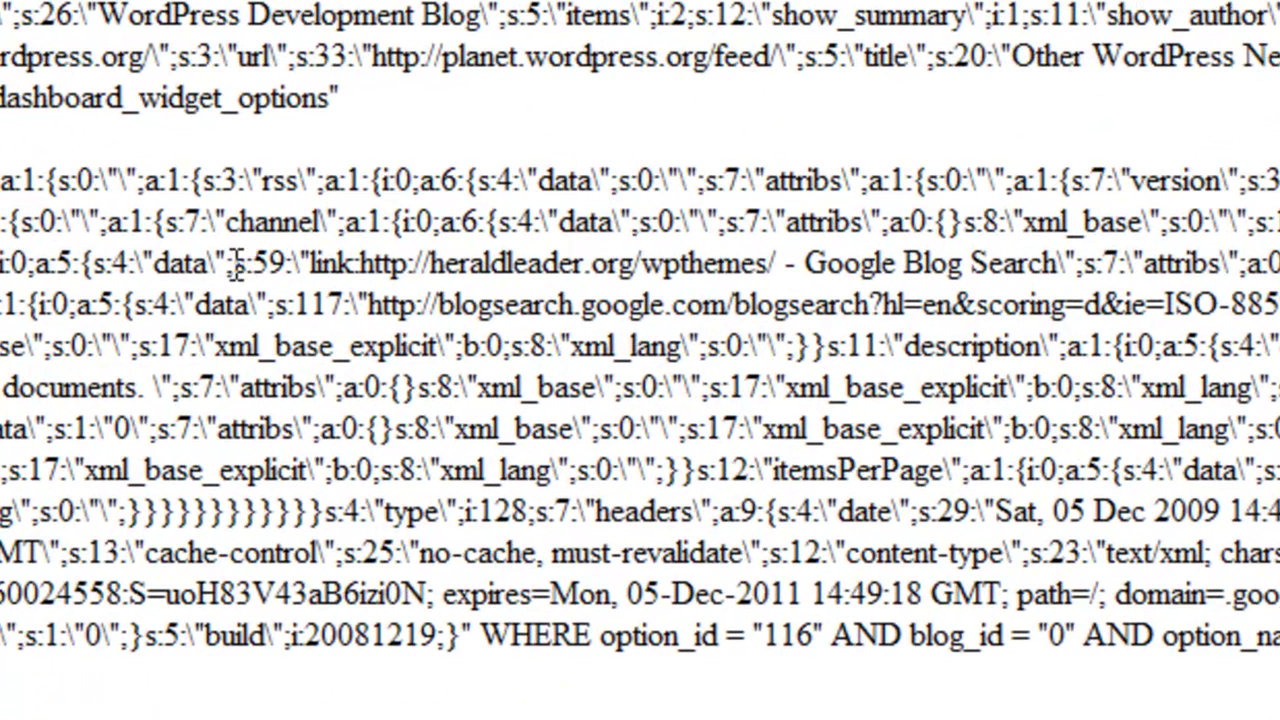
Inspect the serialized UPDATE data, checking the s:59 length marker and the new heraldleader.org/wpthemes URL
drag(237, 262, 276, 262)
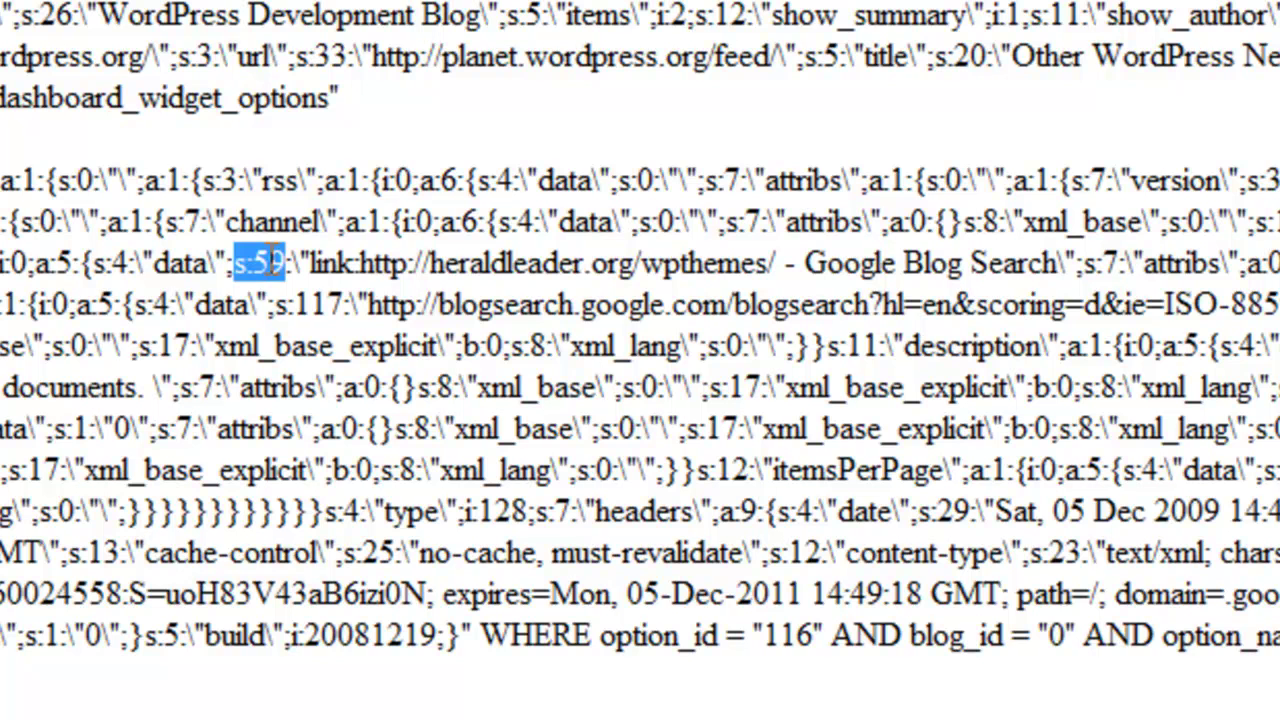
click(272, 262)
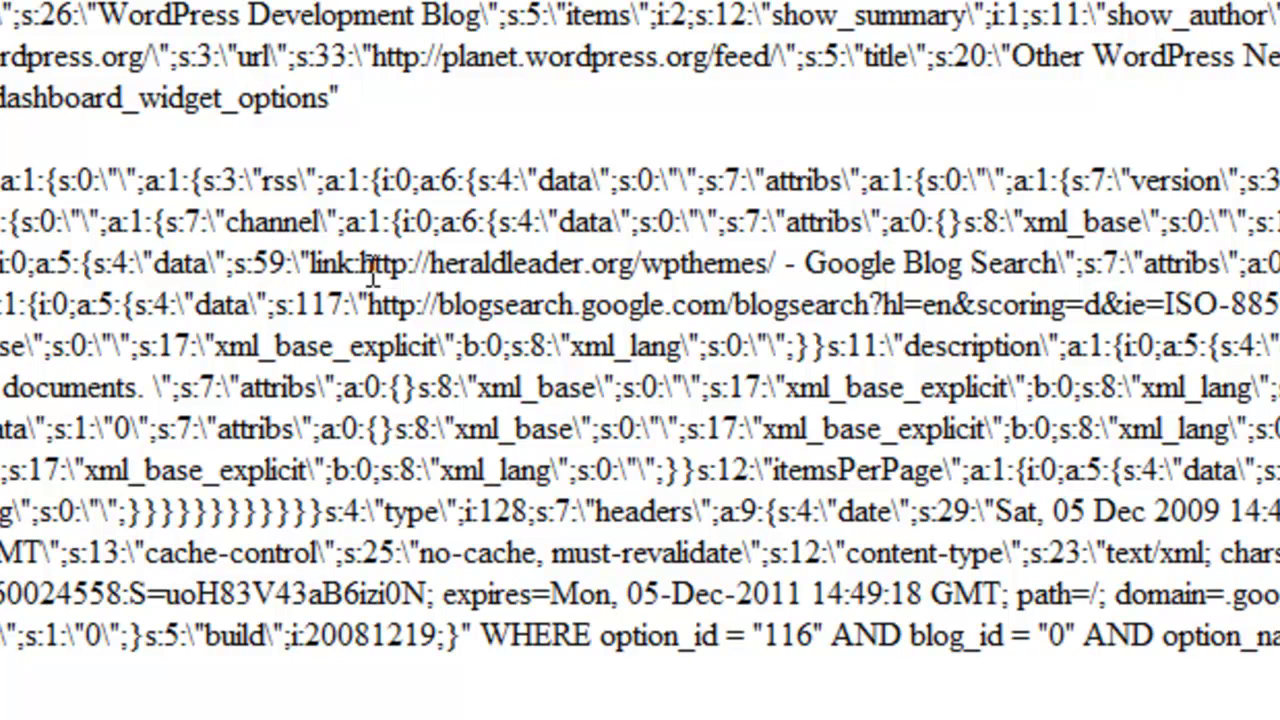
drag(362, 265, 754, 275)
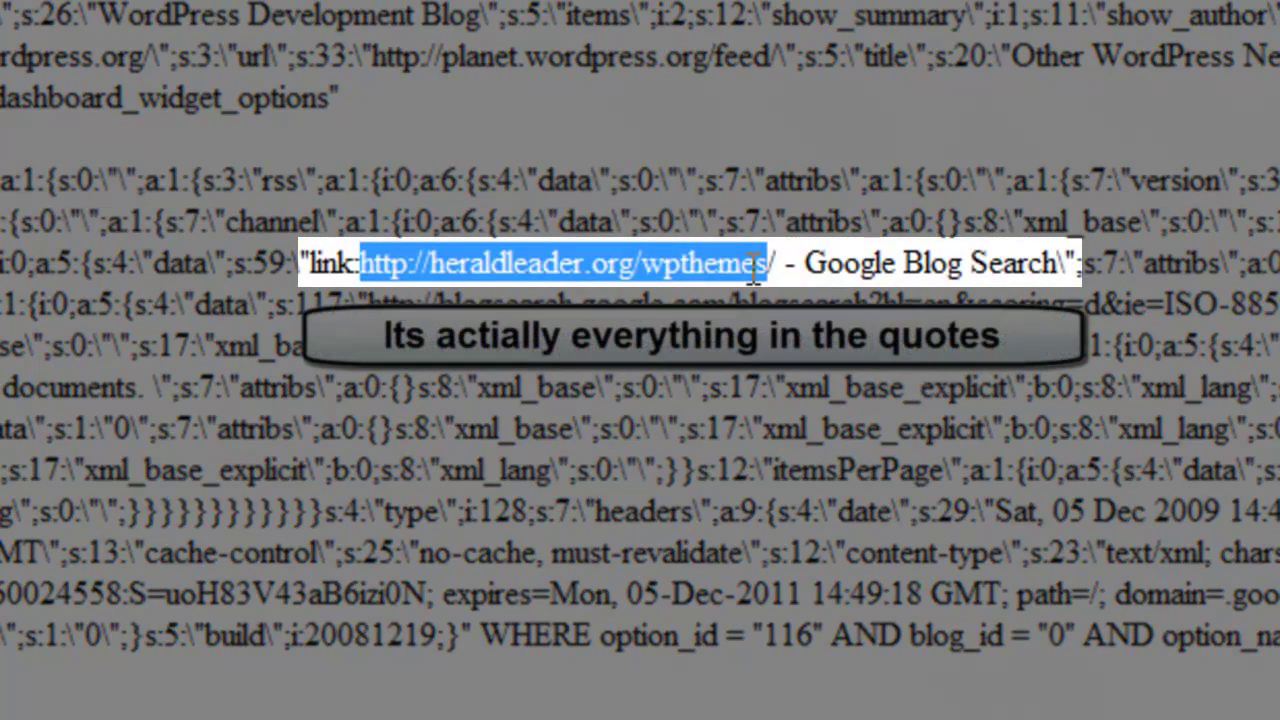
drag(754, 275, 760, 268)
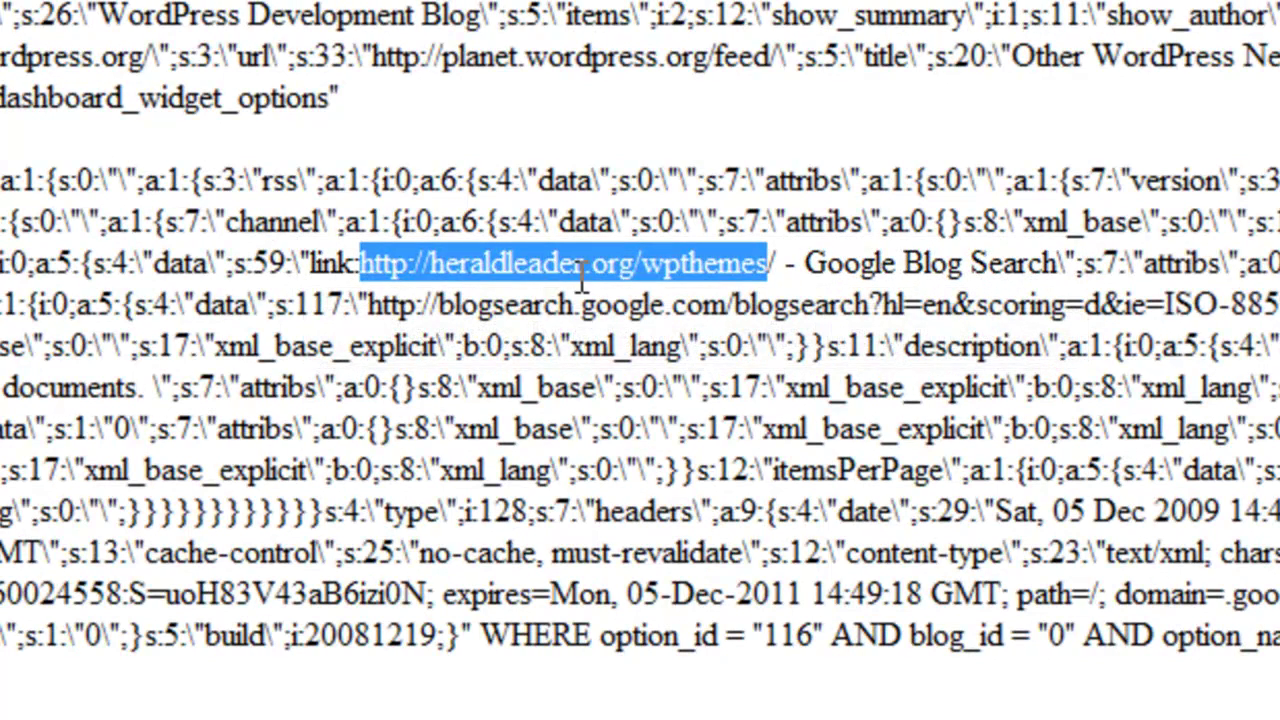
click(581, 275)
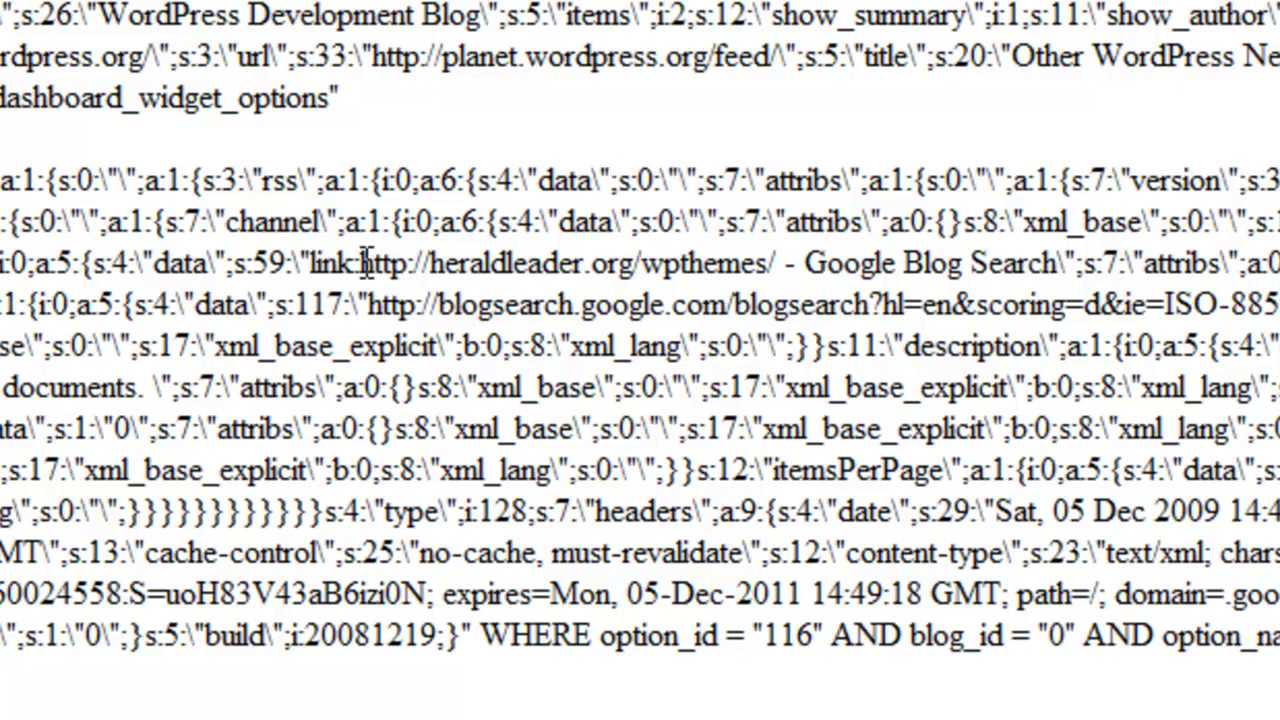
drag(359, 263, 765, 262)
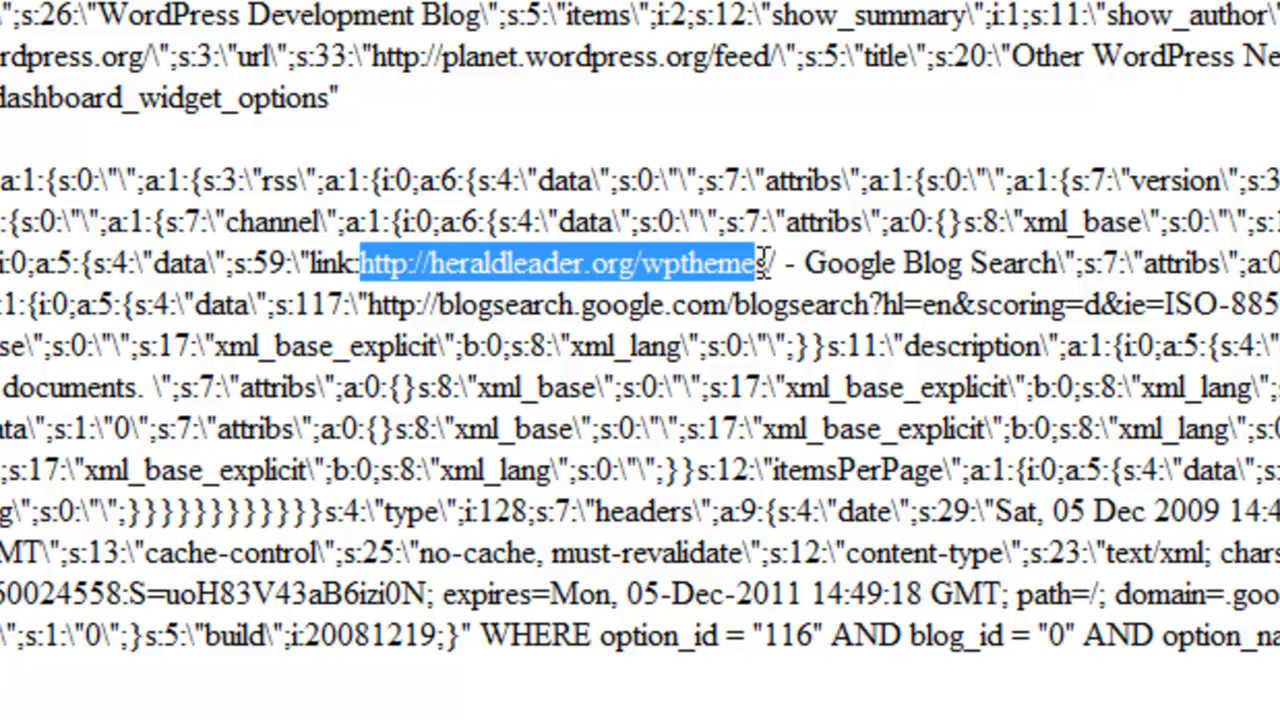
click(262, 268)
drag(251, 262, 282, 258)
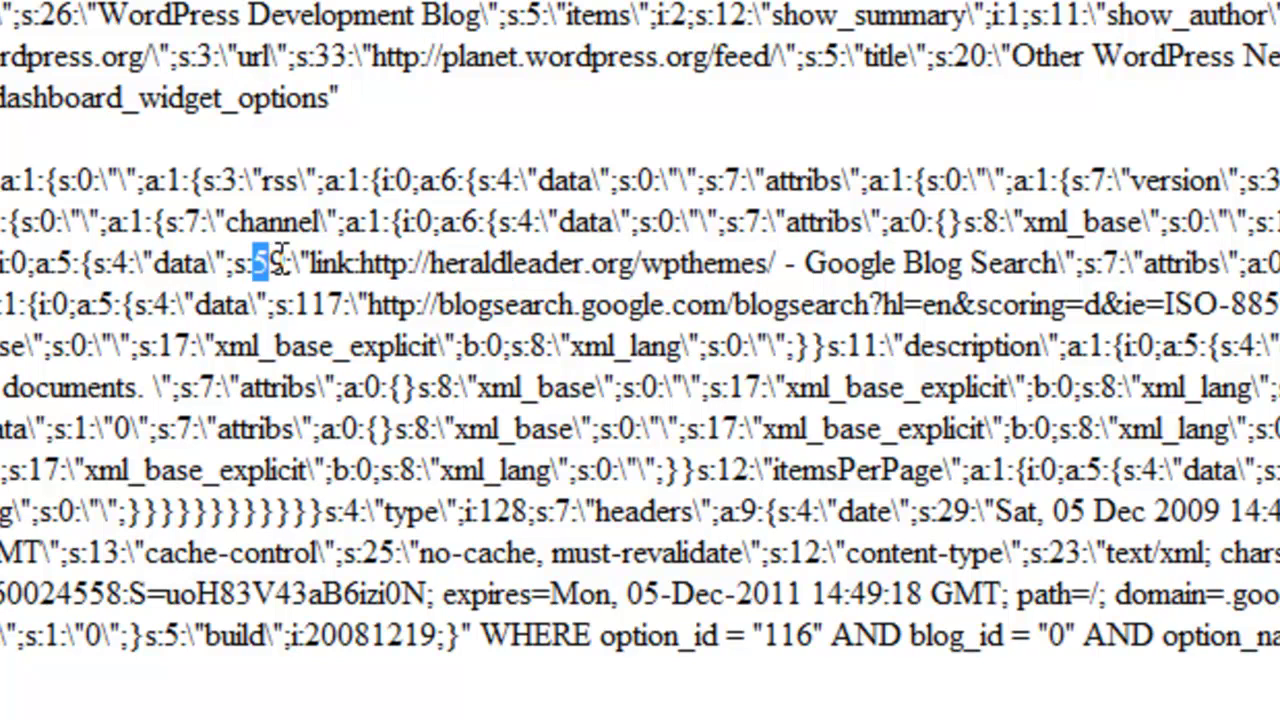
click(281, 256)
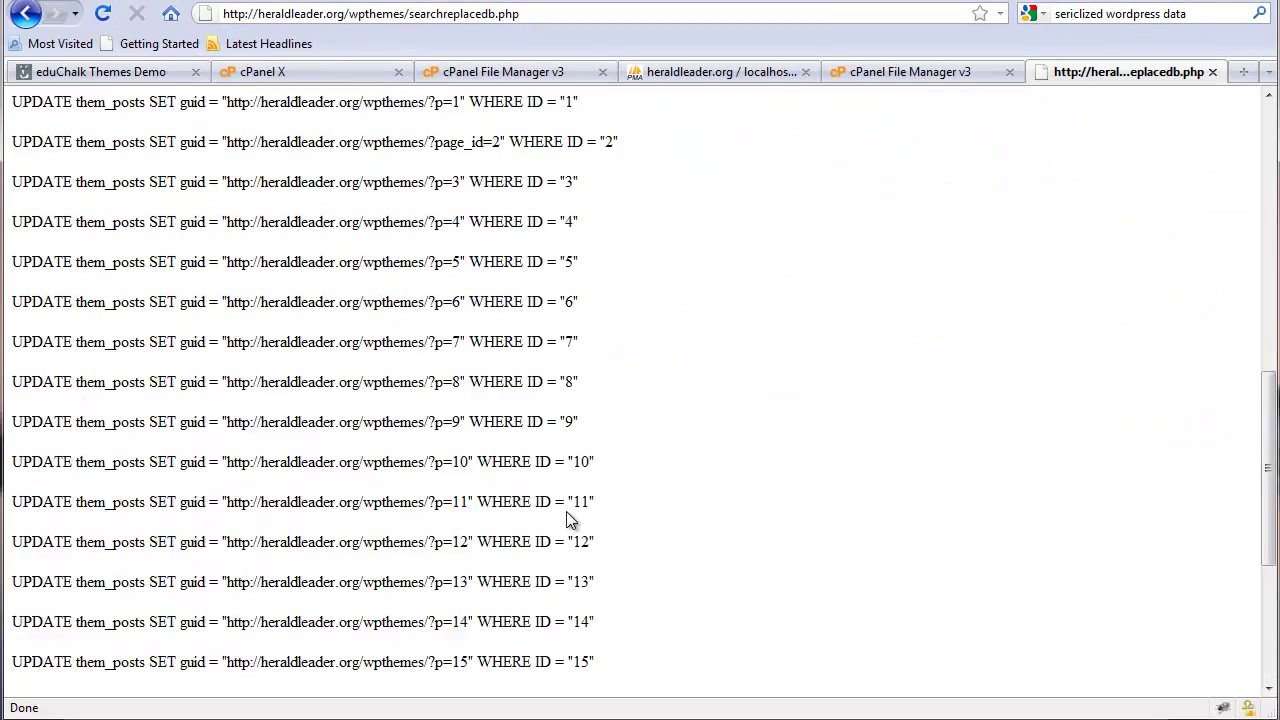
scroll(565, 520, up, 10)
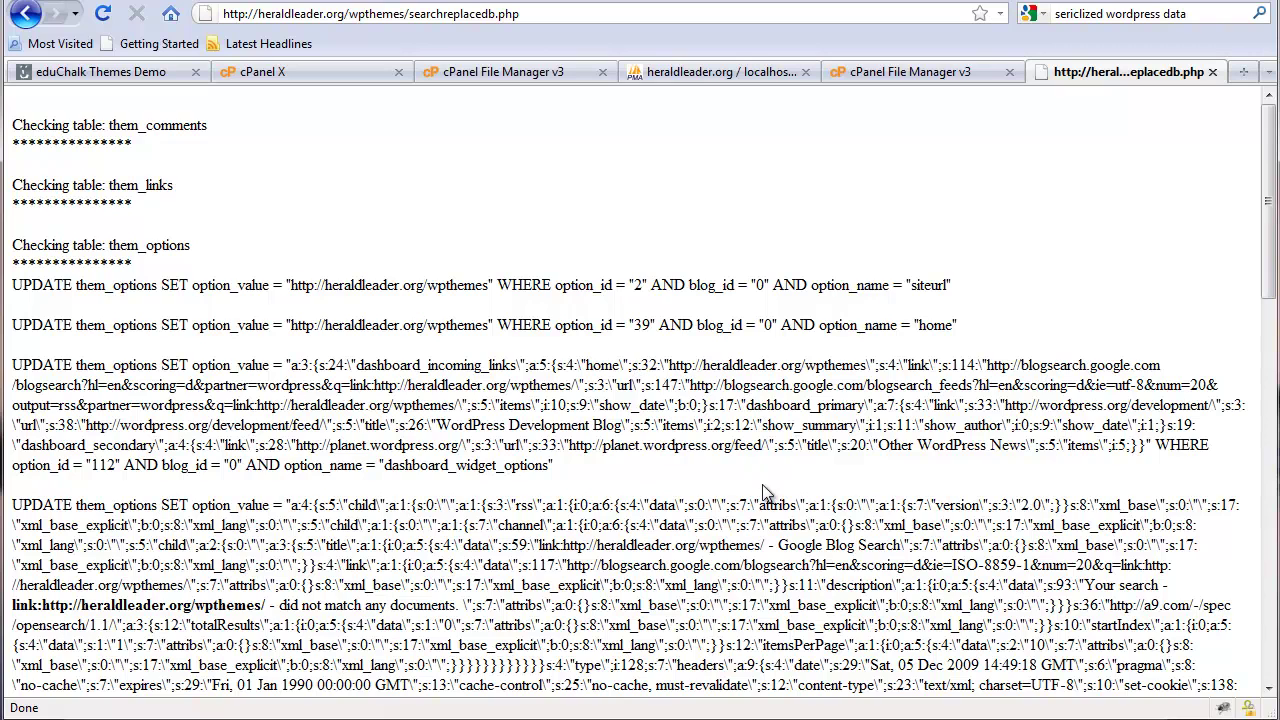
scroll(745, 517, down, 2)
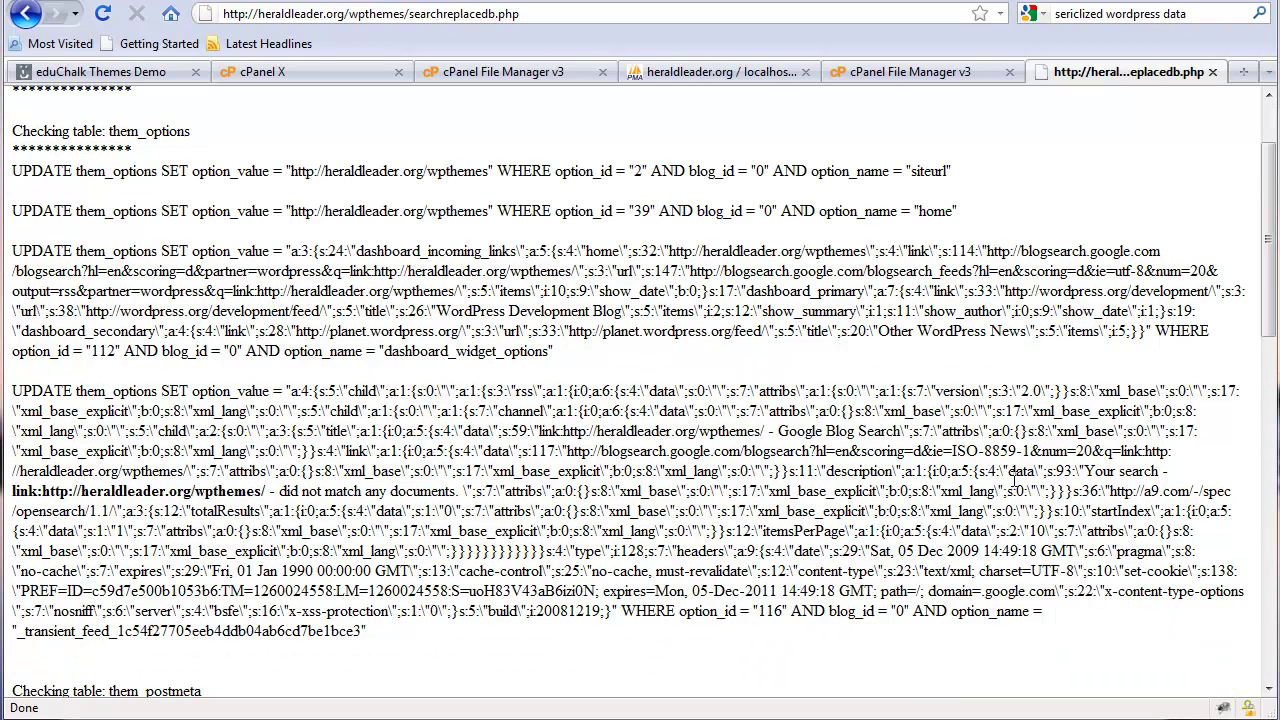
Close the script results, delete searchreplacedb.php from public_html/wpthemes, and return to the eduChalk Themes Demo blog
click(1212, 72)
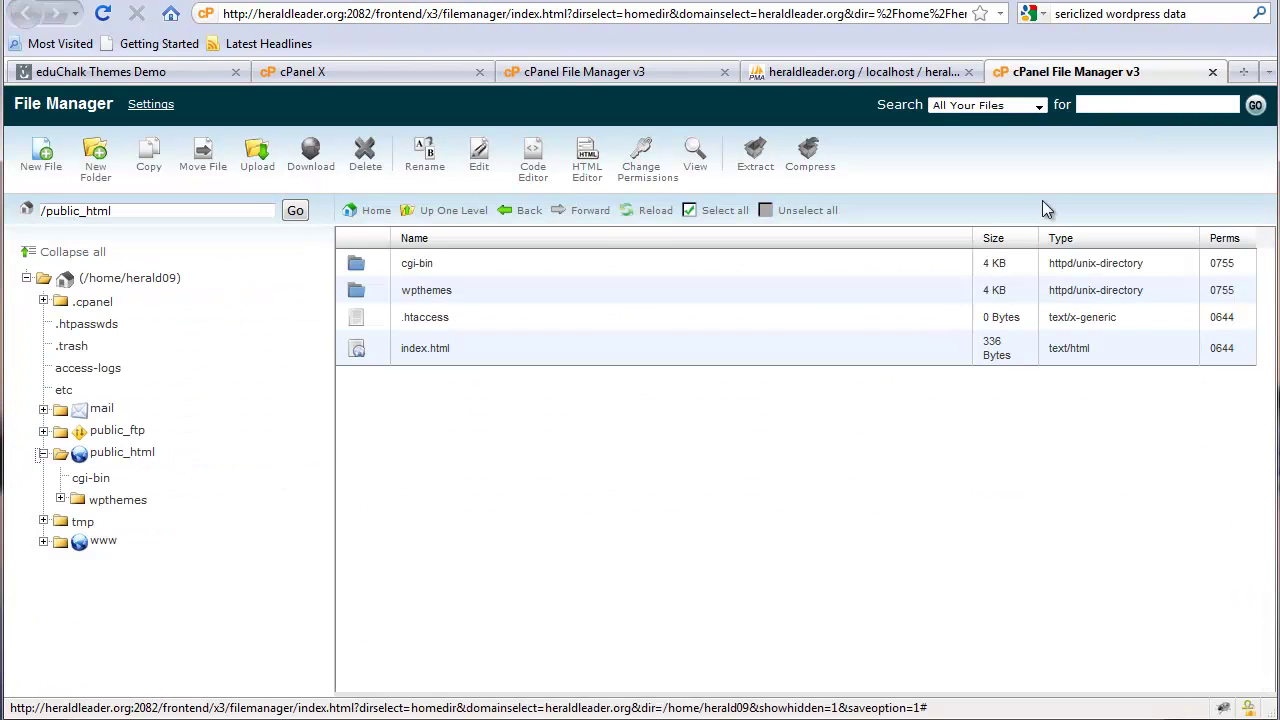
double_click(362, 292)
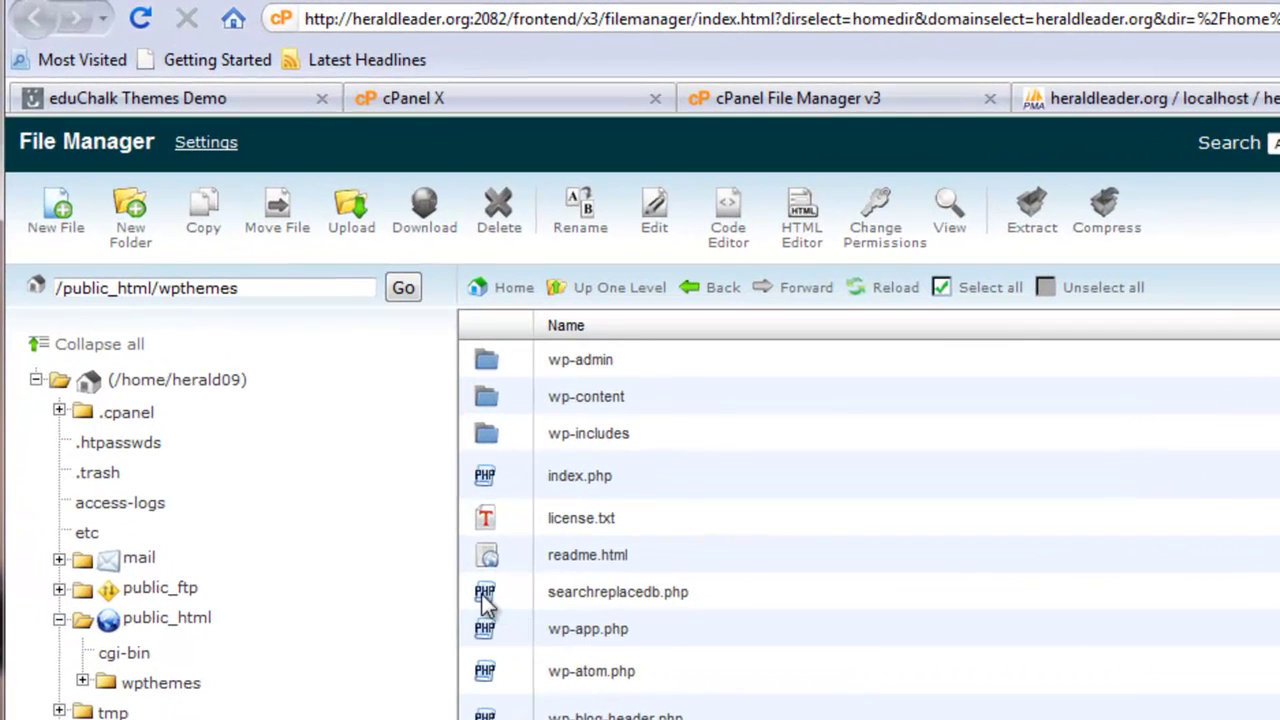
click(491, 439)
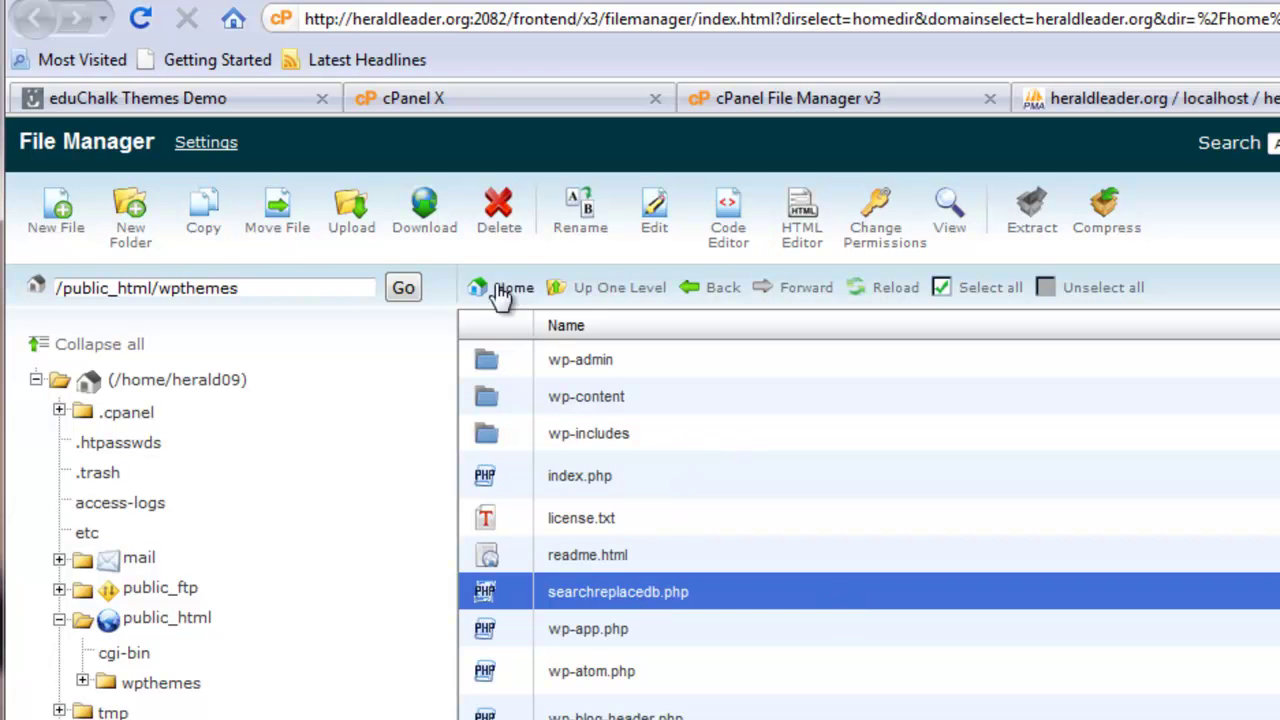
click(500, 215)
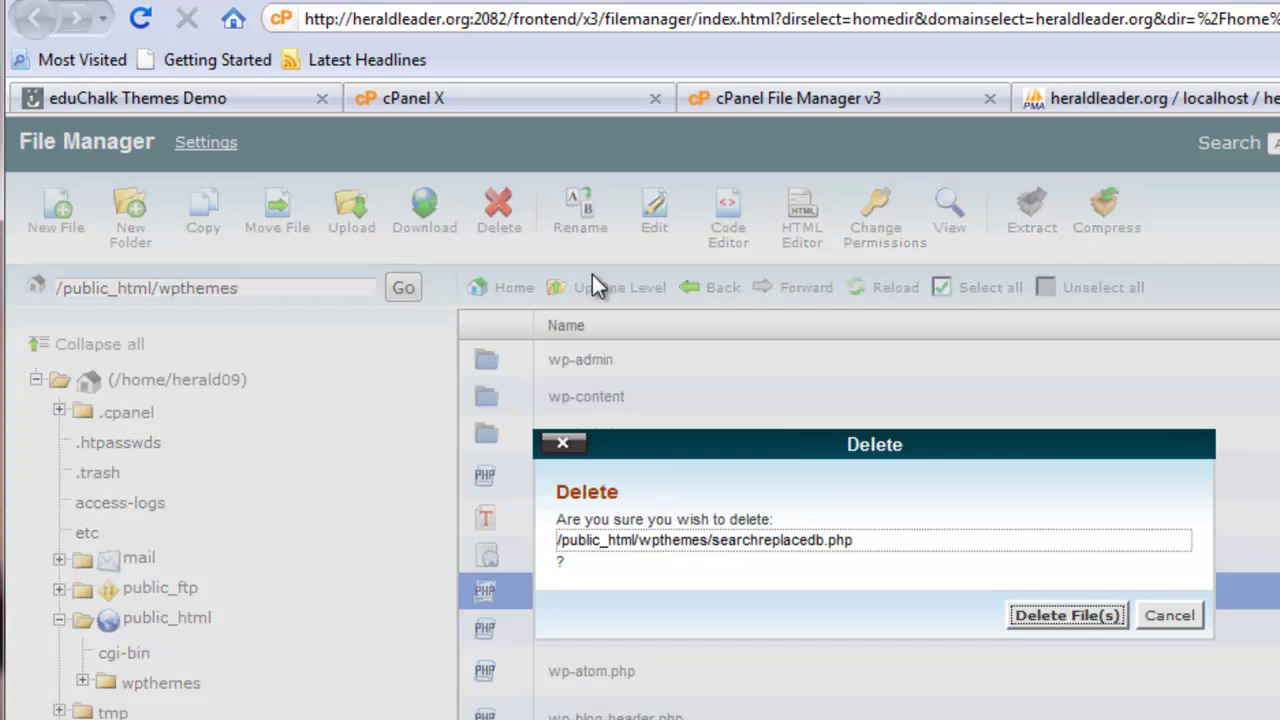
click(1063, 612)
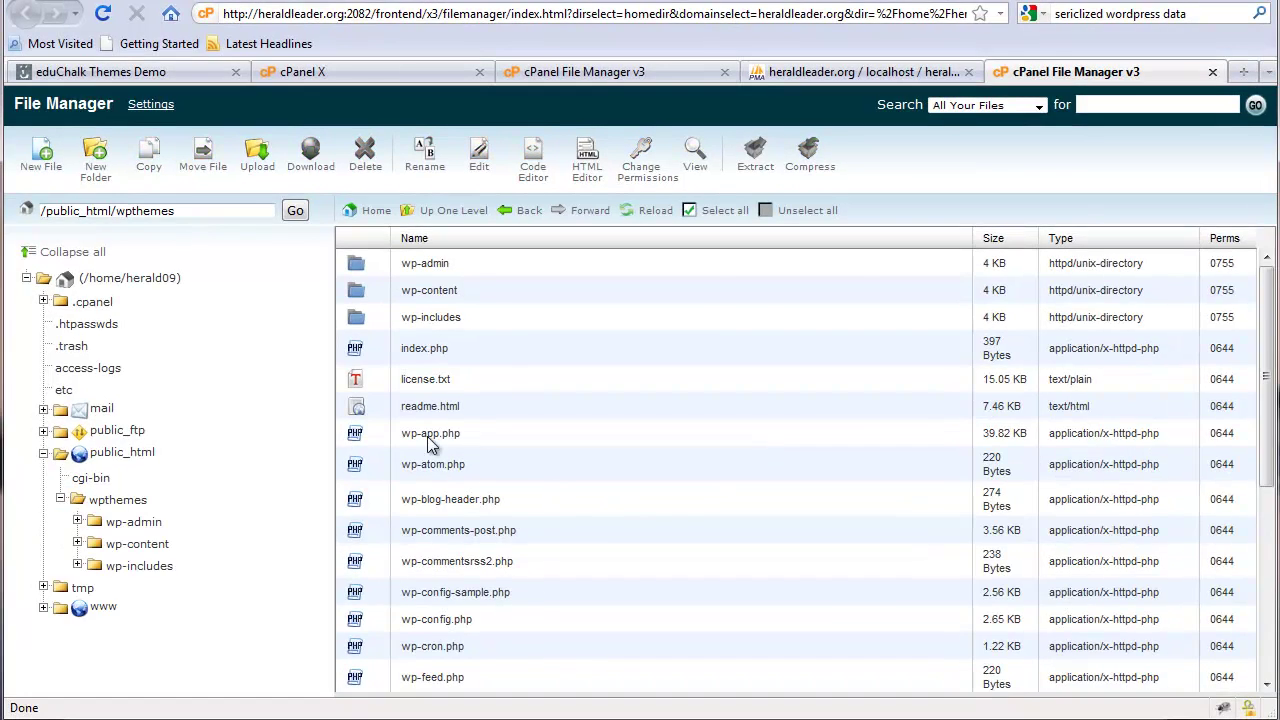
key(ctrl+Tab)
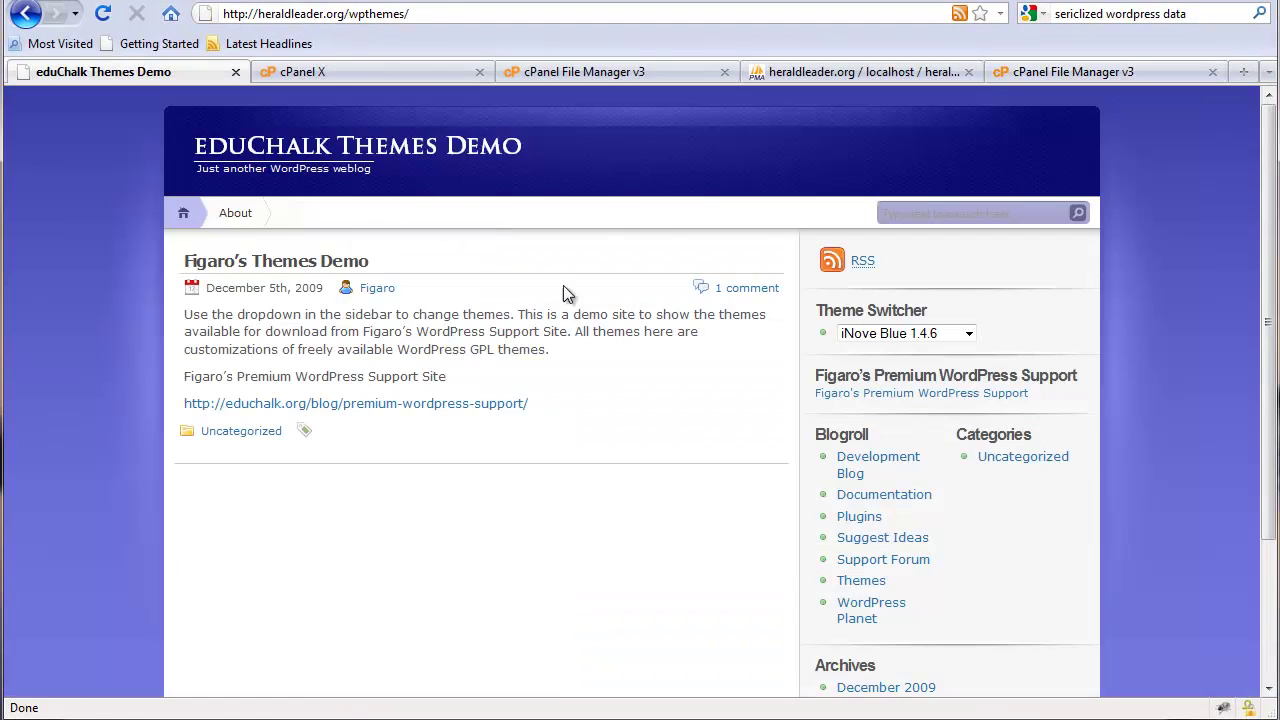
Check that the About and home pages load at heraldleader.org/wpthemes, then head to educhalk.org/blog
click(236, 216)
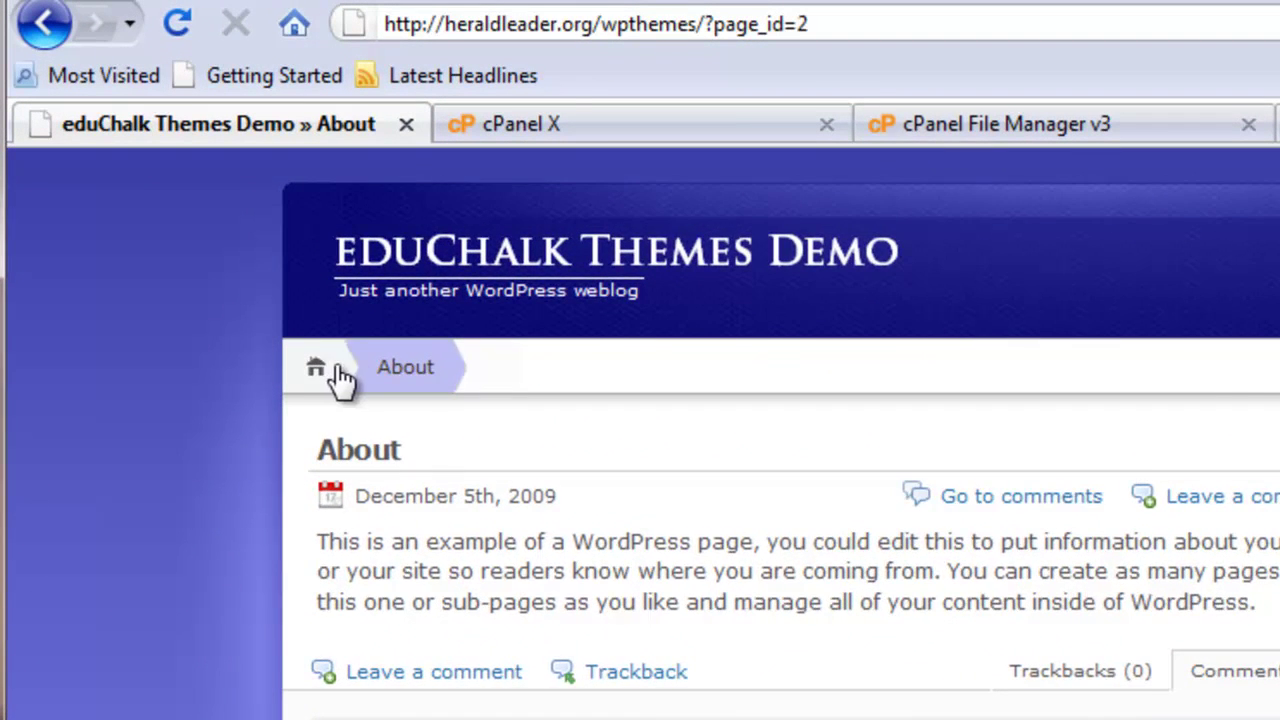
scroll(1075, 627, down, 2)
scroll(616, 507, up, 2)
click(316, 372)
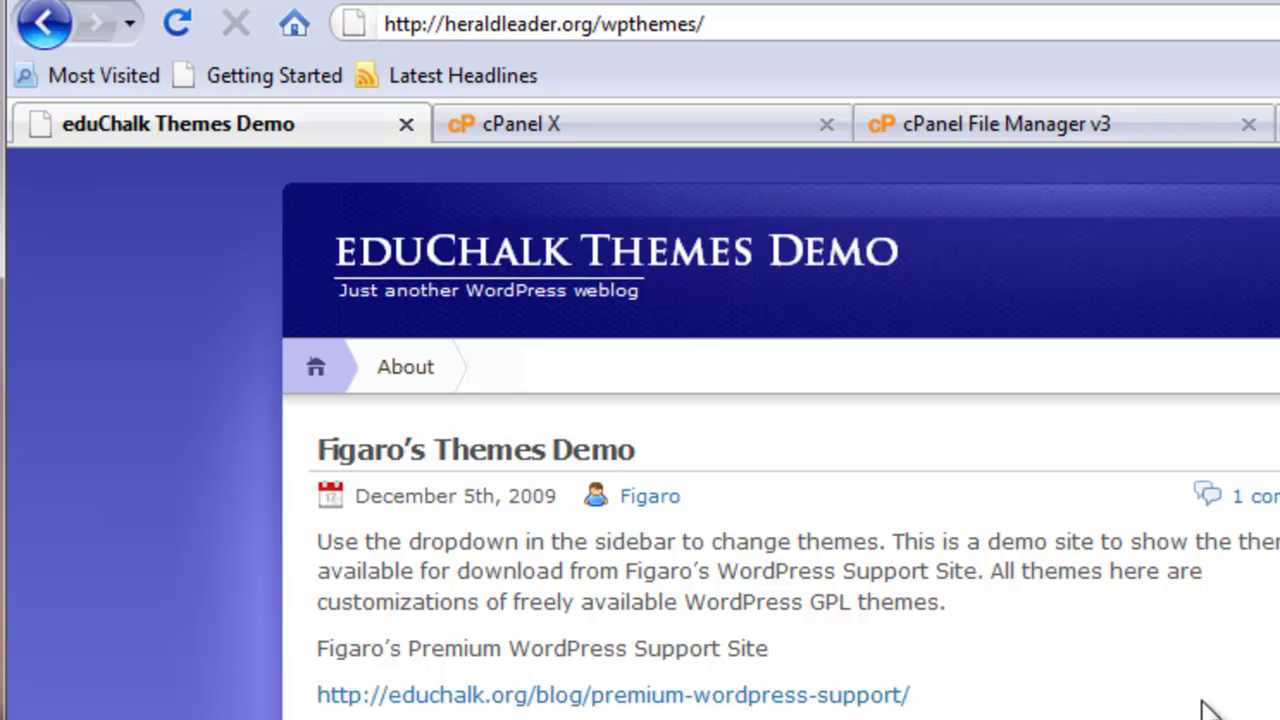
key(BackSpace)
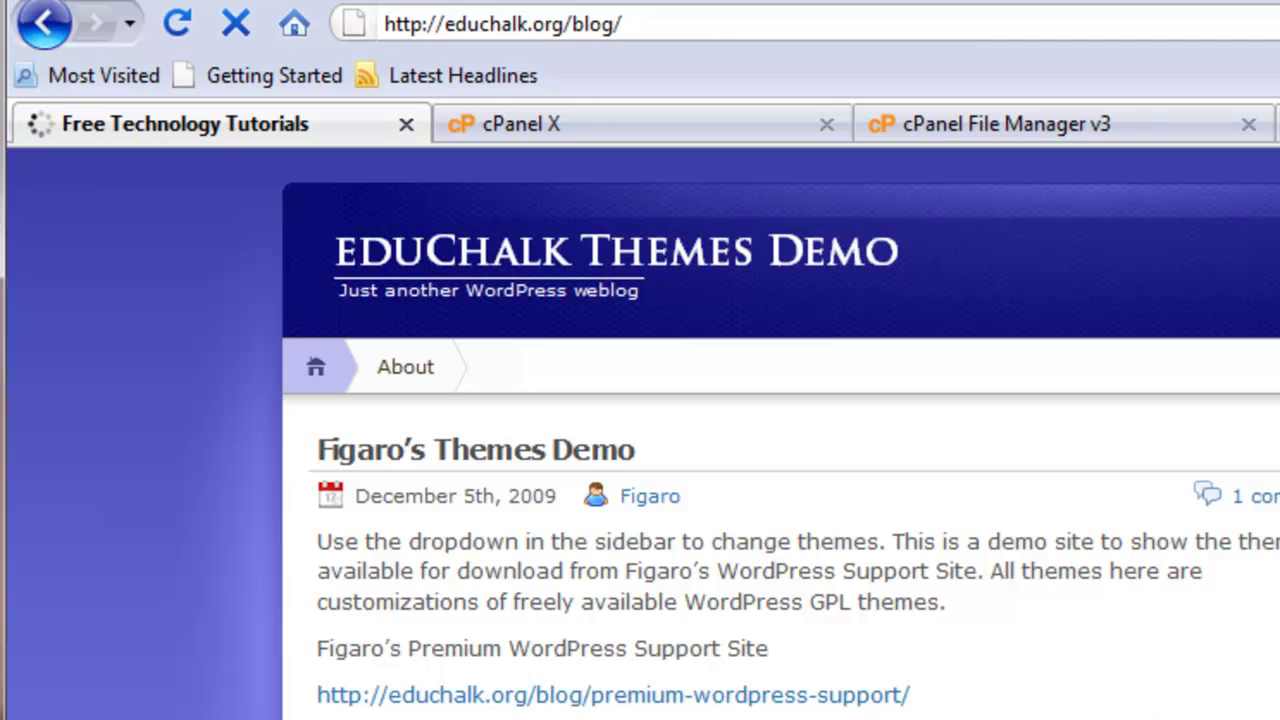